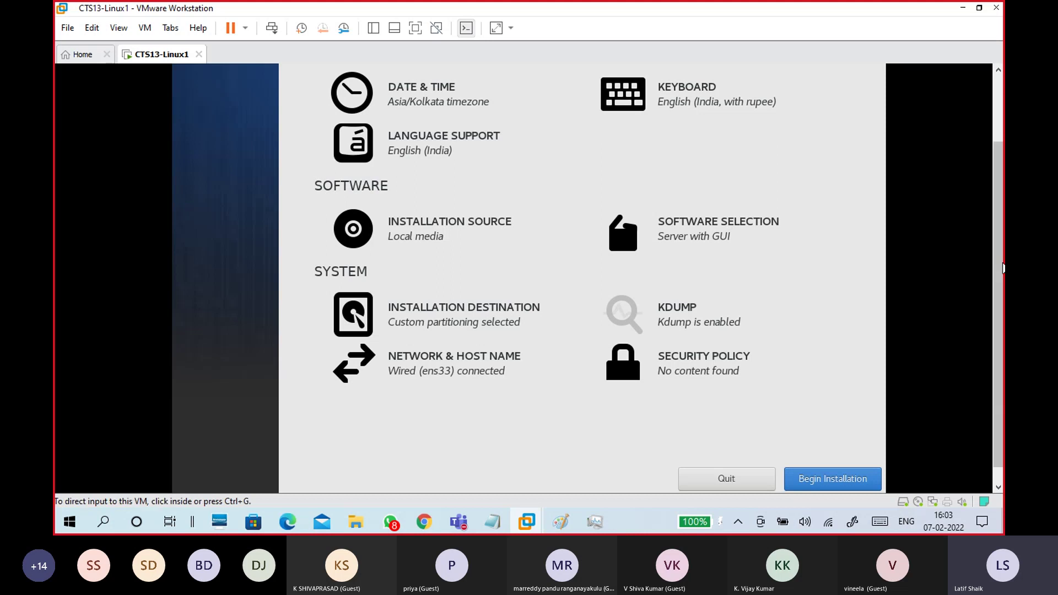
Step: Scroll the completed installation summary down to bring Begin Installation into view
scroll(998, 275, "up", 3)
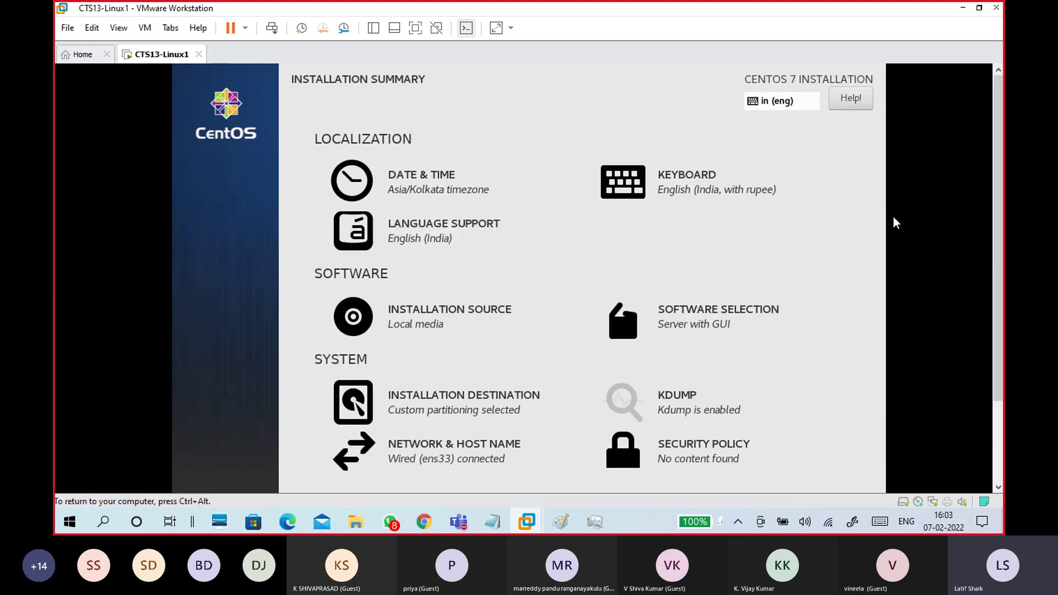
left_click_drag(995, 219, 992, 321)
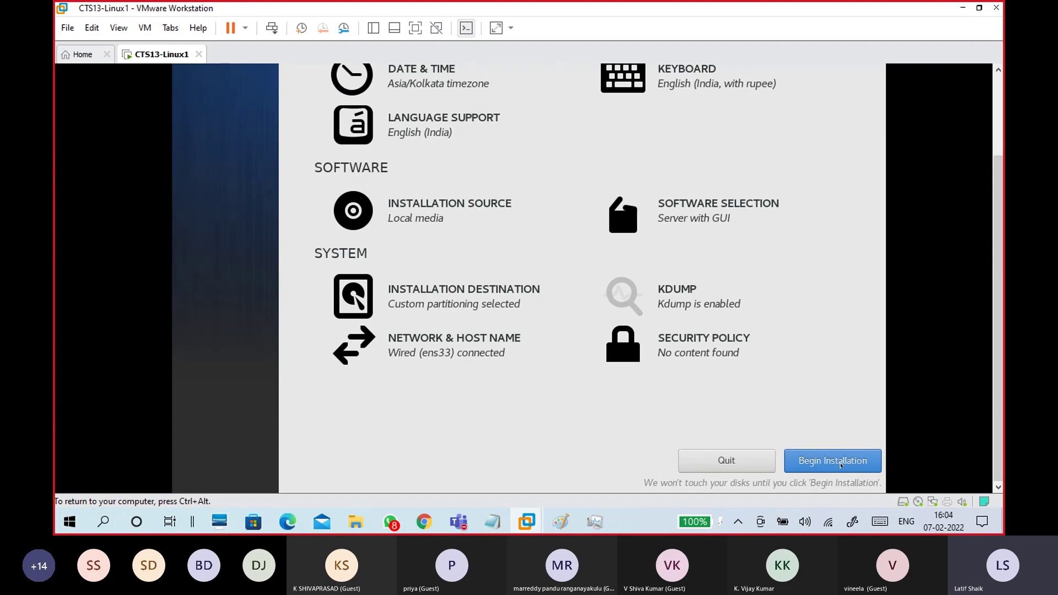
Step: Begin the CentOS 7 installation with the configured summary settings
left_click(840, 465)
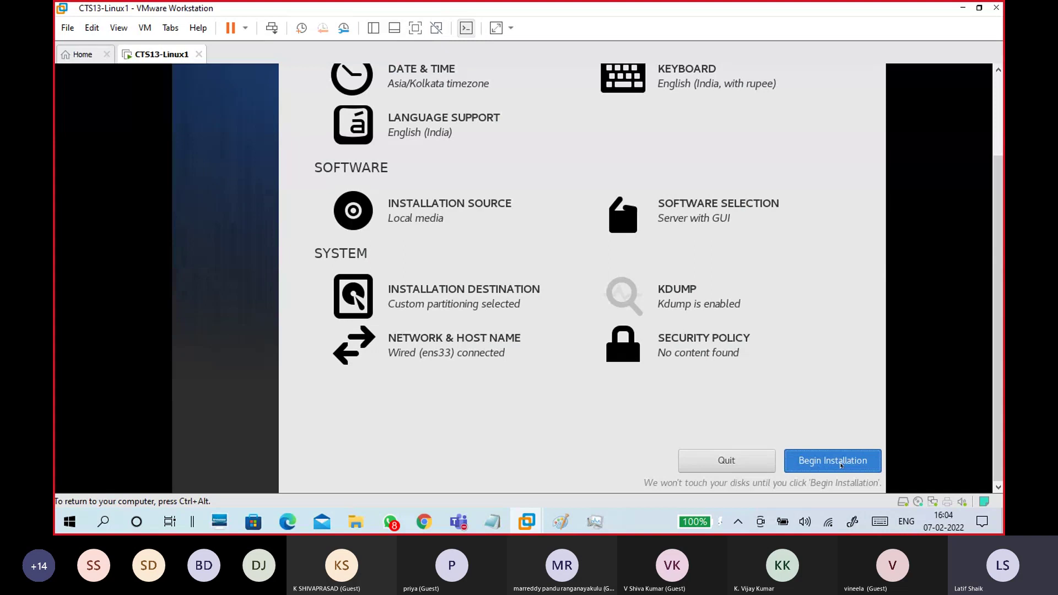
left_click_drag(997, 271, 994, 199)
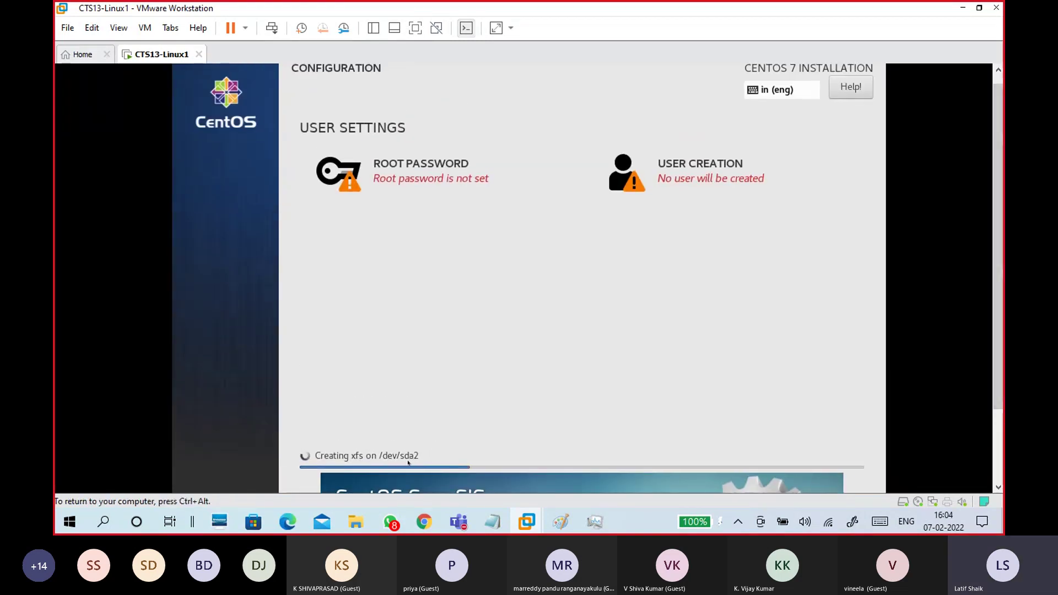
key("ctrl+alt")
left_click_drag(1000, 266, 994, 330)
Step: Return input to the VM, scroll up to User Settings, and open Root Password
left_click(786, 384)
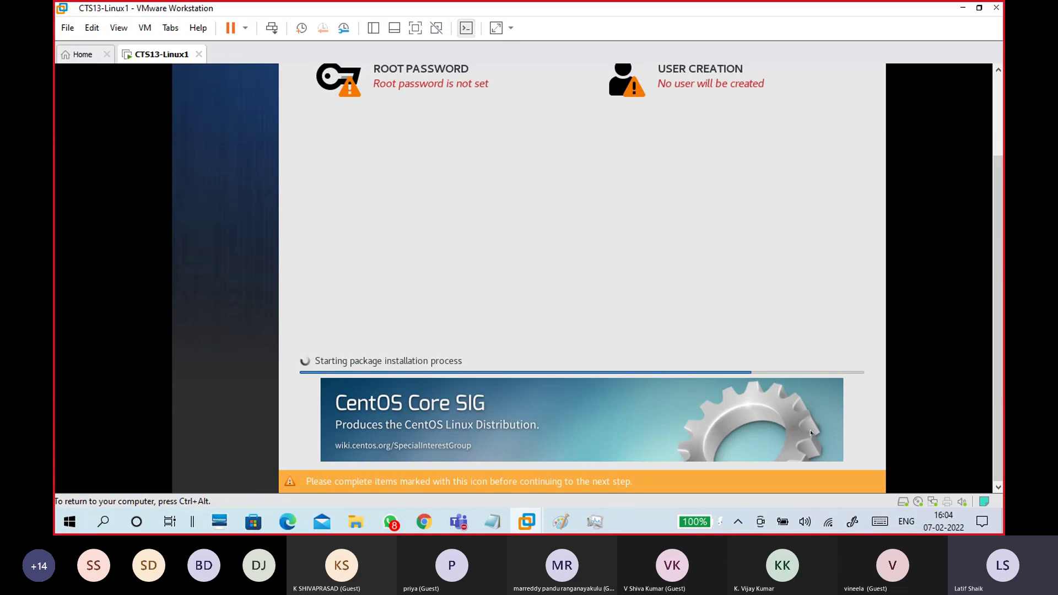
key("ctrl+alt")
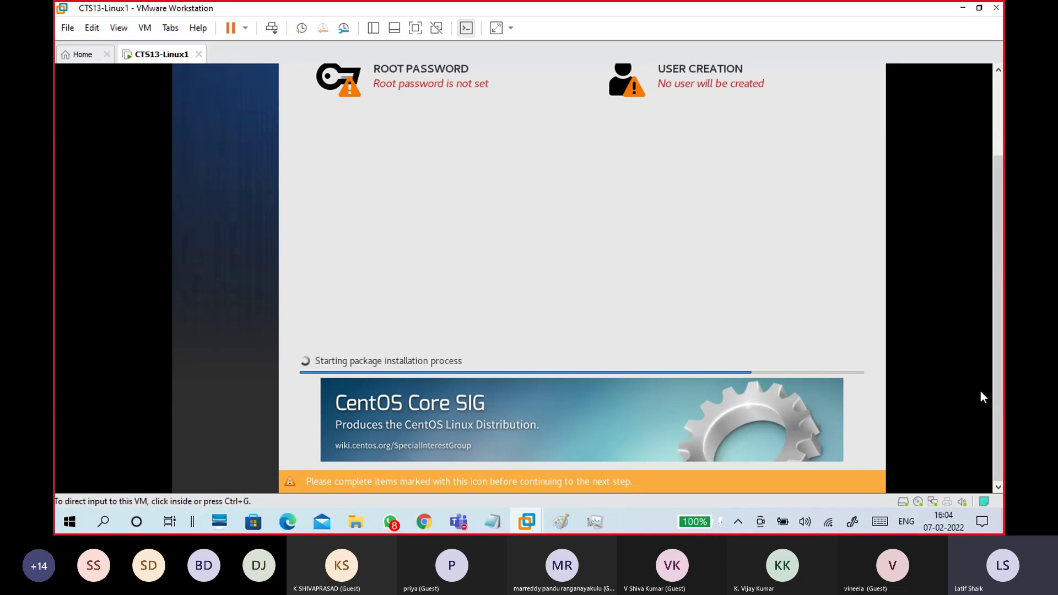
left_click_drag(996, 272, 986, 156)
left_click(647, 342)
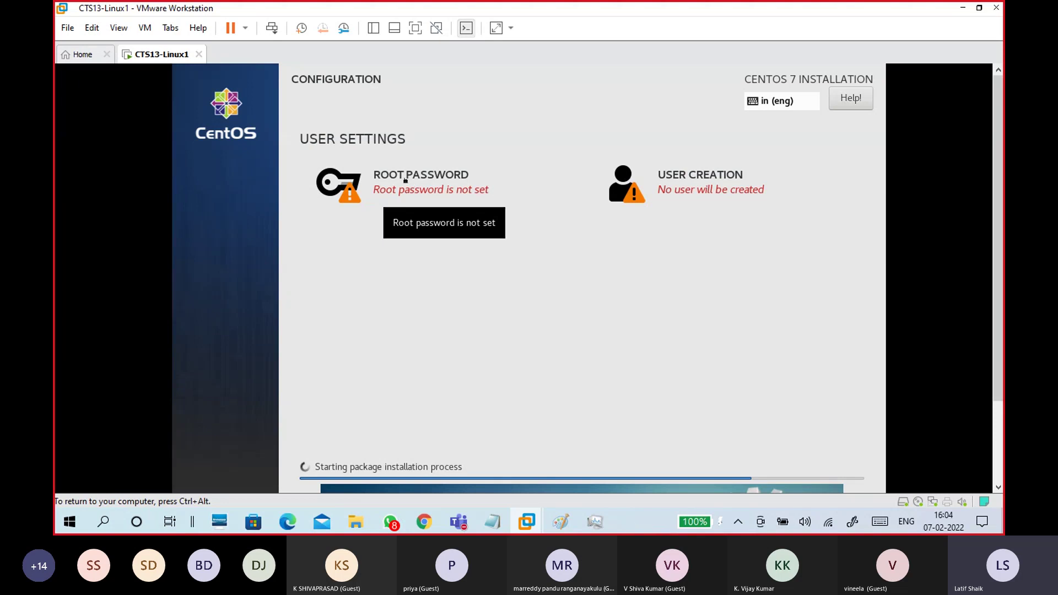
left_click(404, 179)
Step: Enter and confirm the root password, accepting the weak-password warning
left_click(352, 190)
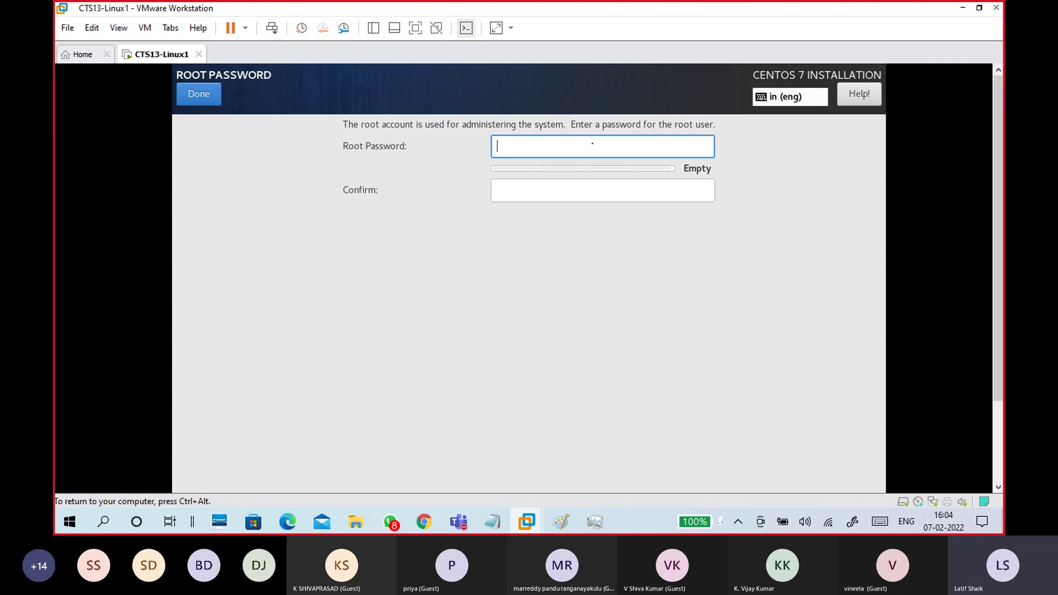
type("*****")
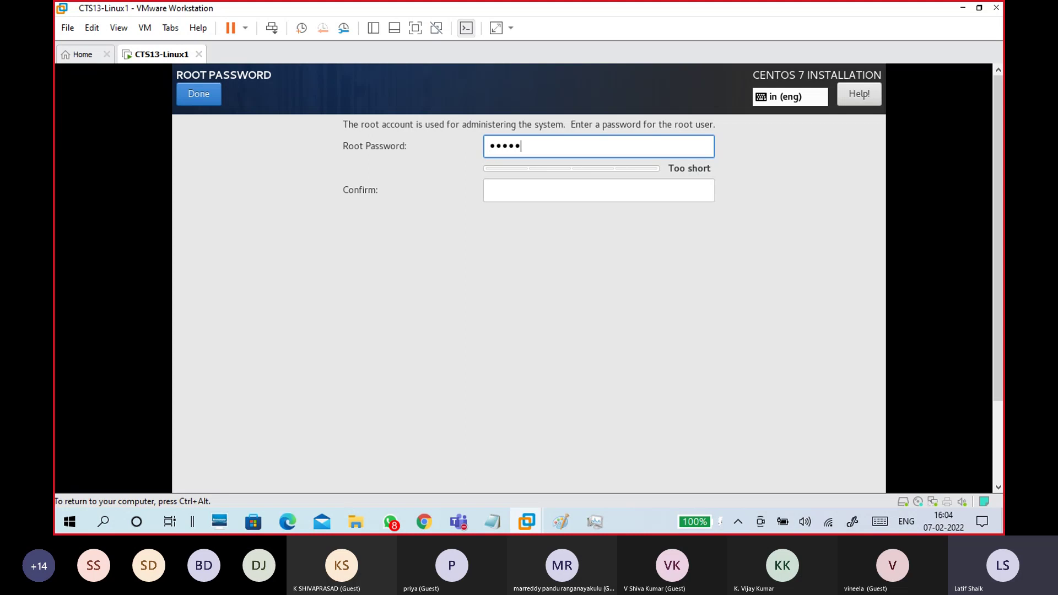
type("****")
key("Tab")
type("**")
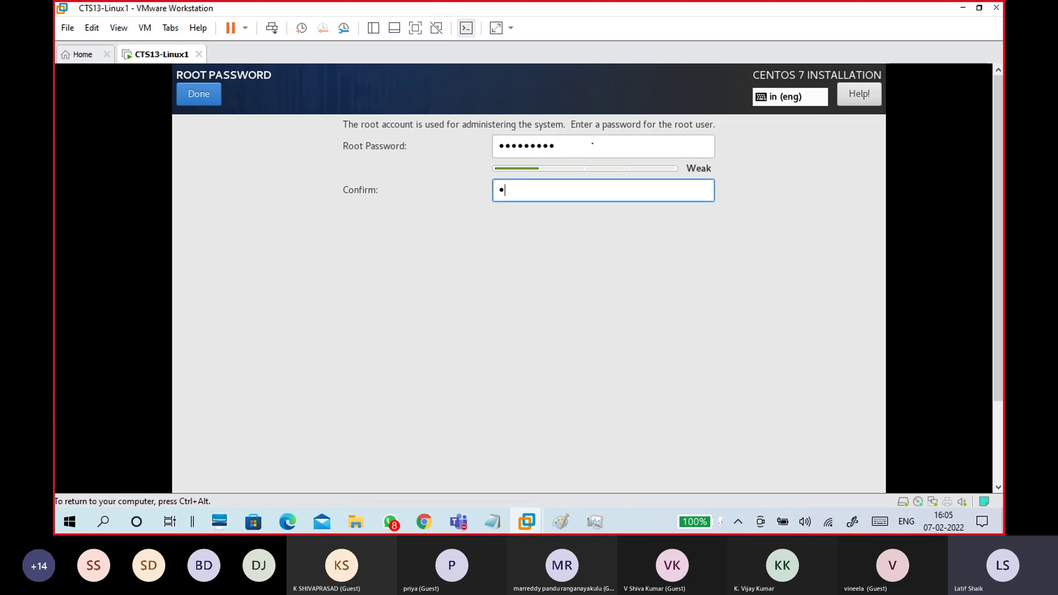
type("*******")
left_click(592, 143)
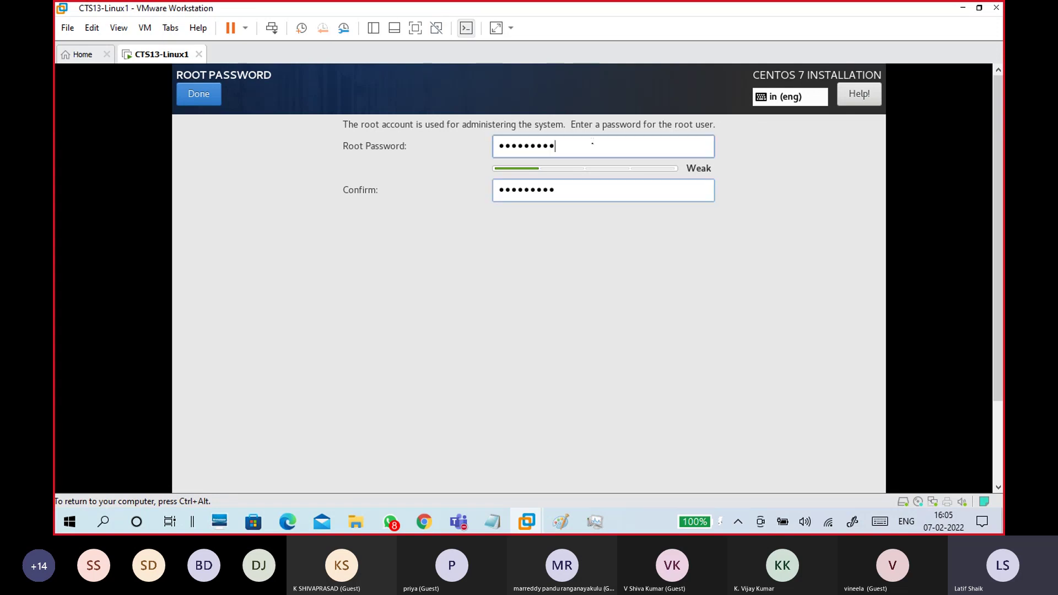
double_click(592, 143)
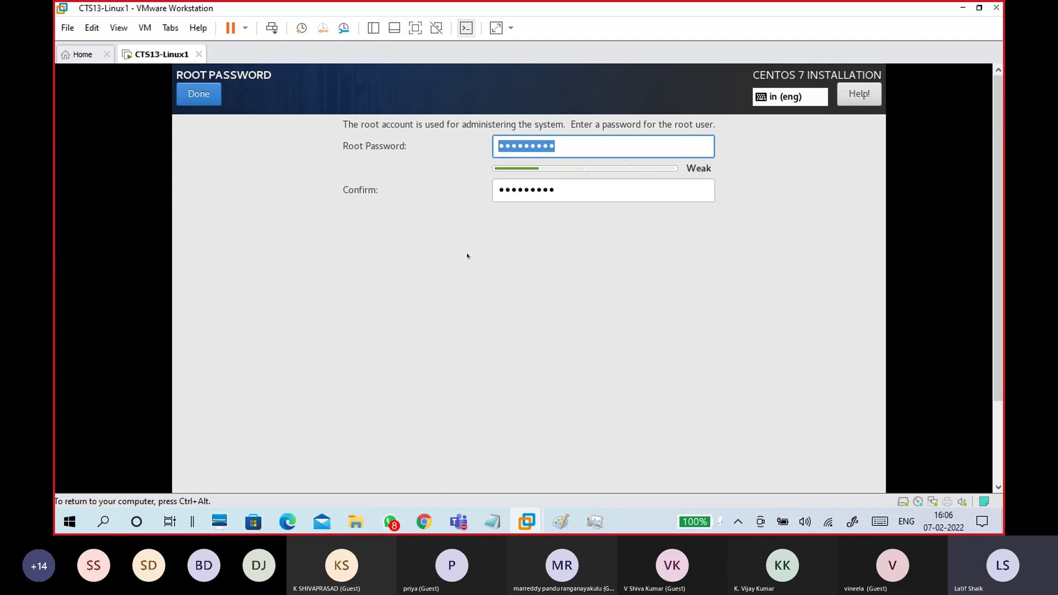
left_click(560, 189)
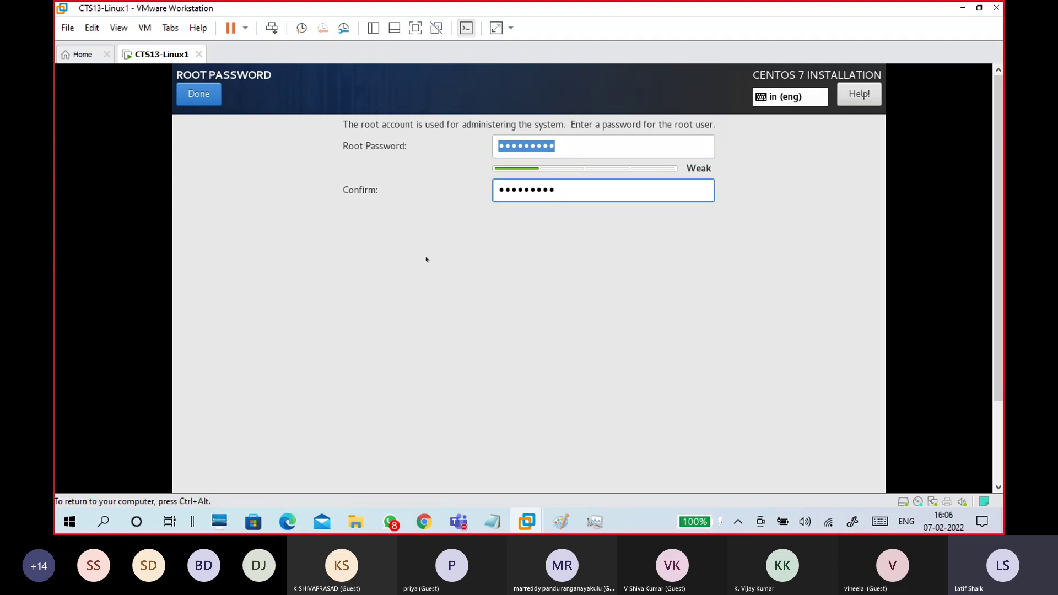
left_click(210, 99)
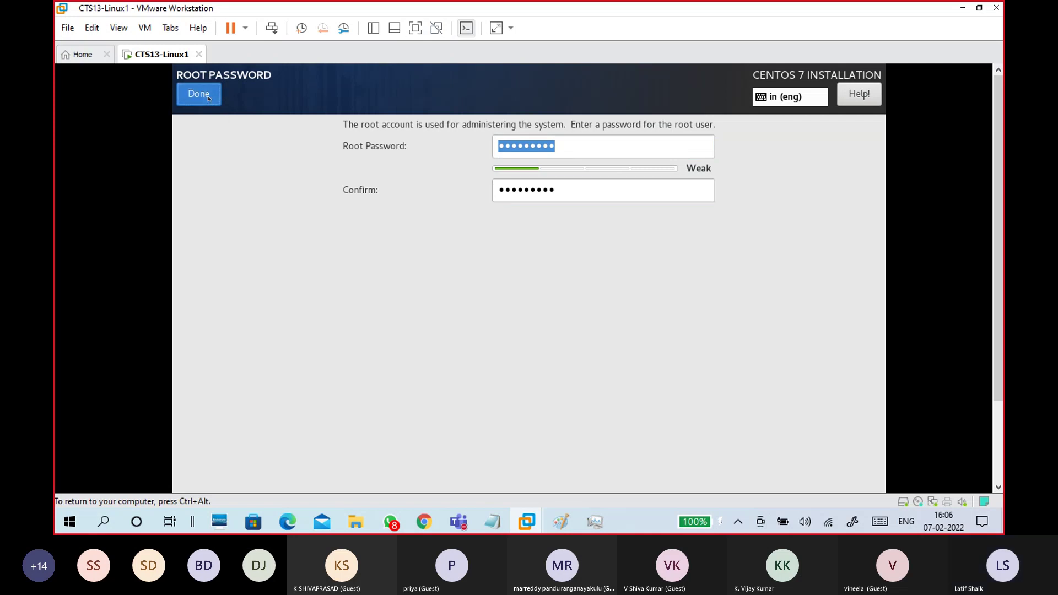
left_click(210, 99)
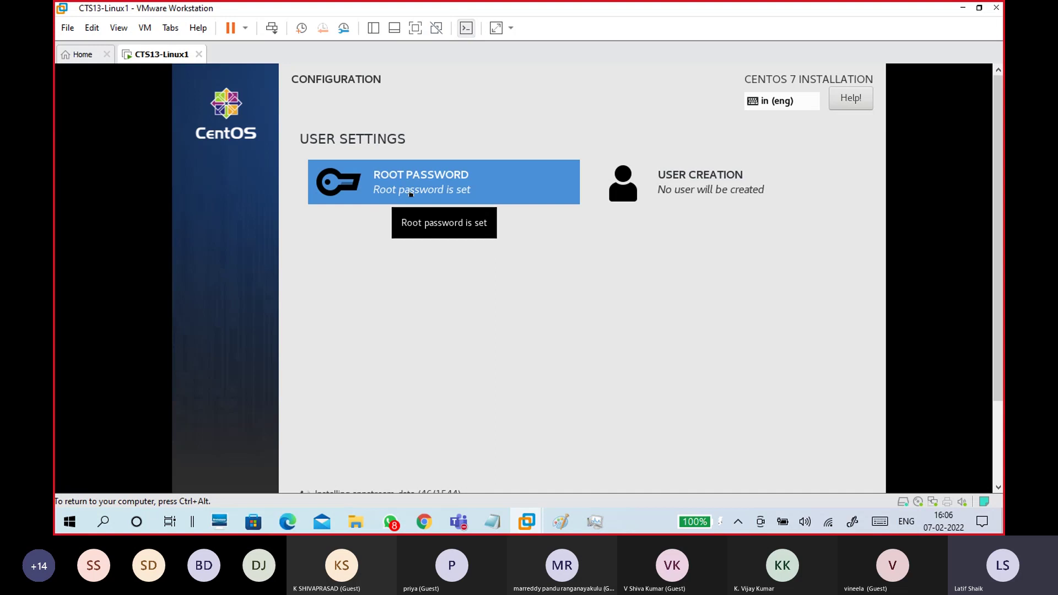
Step: Create the user with full name Student13A, removing a stray space from the name
left_click(736, 180)
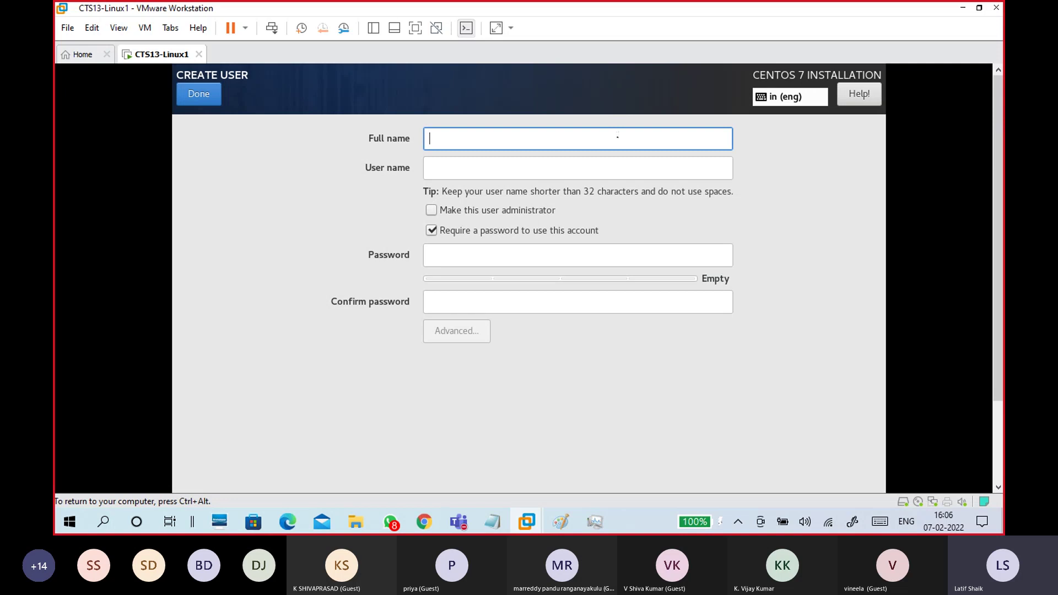
type("Stude")
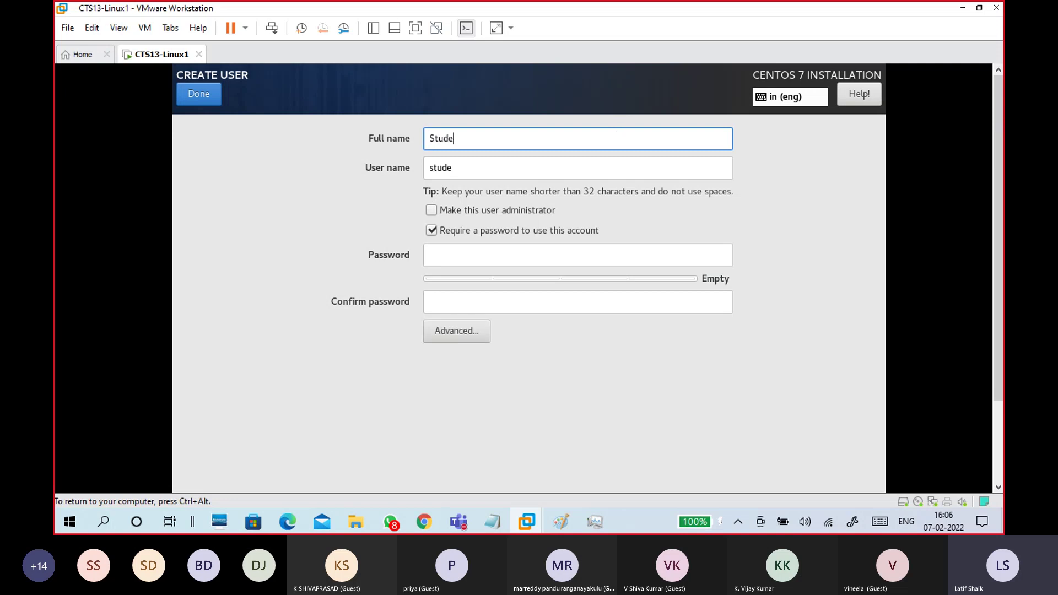
type("nt1")
type("3A")
left_click(472, 138)
key("BackSpace")
key("ctrl+a")
Step: Give the new user a password, confirm it, and return to the configuration screen
left_click(473, 249)
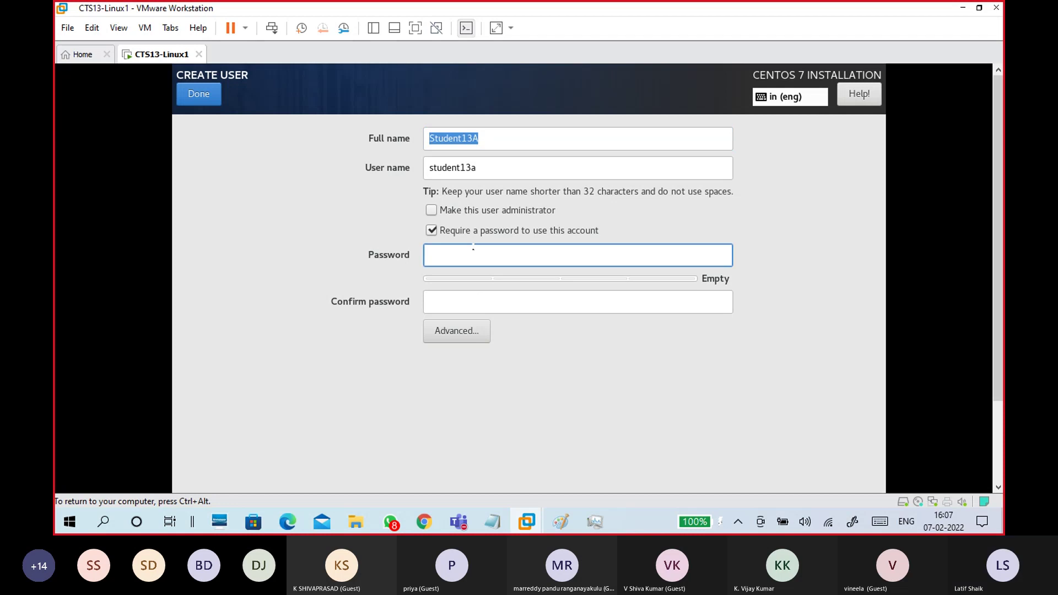
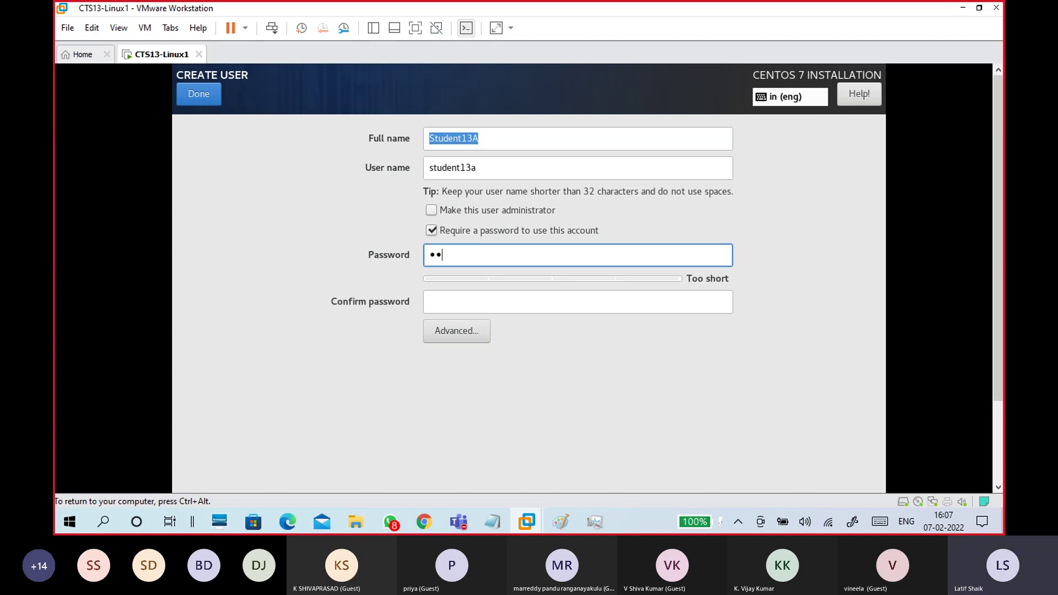
key("Tab")
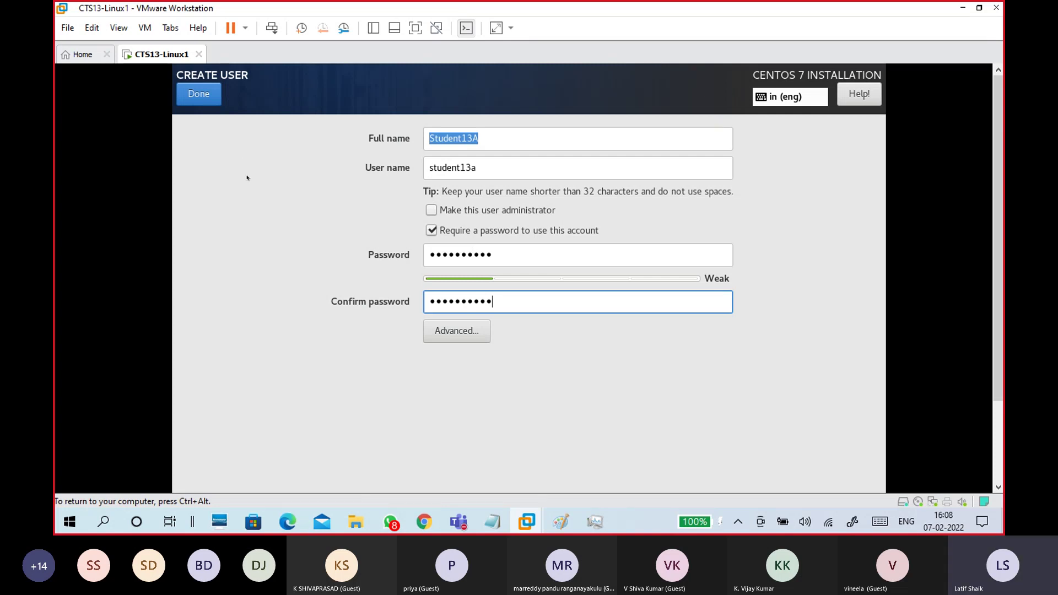
key("shift+Tab")
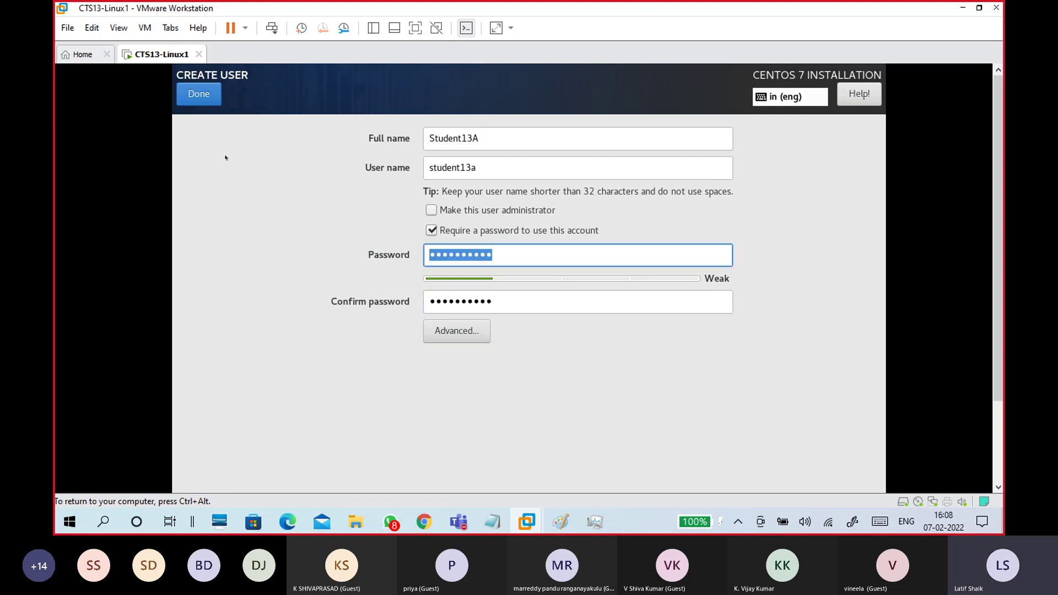
left_click(200, 95)
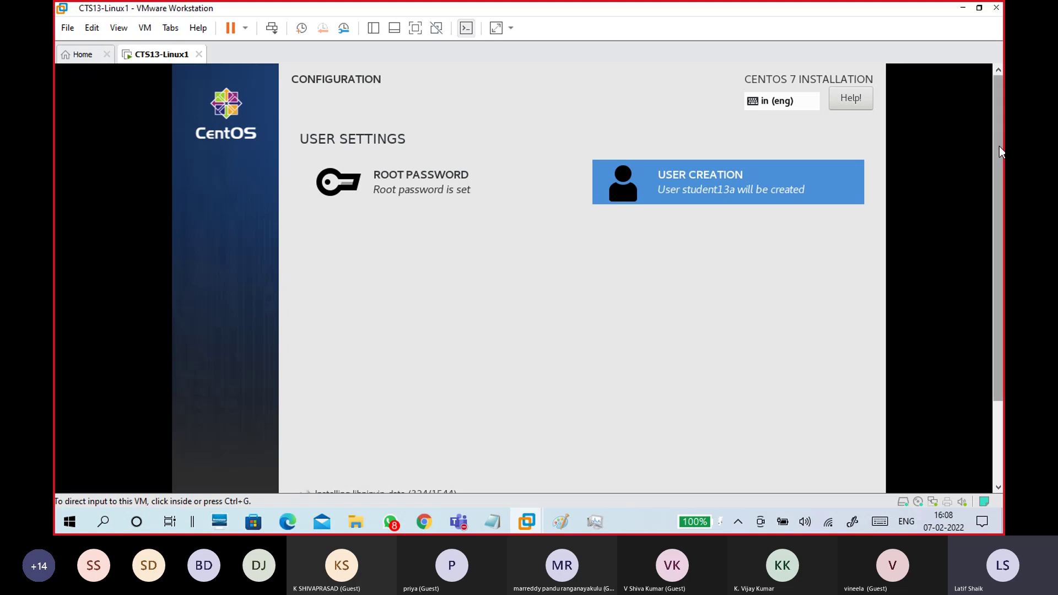
Step: Check the package install progress bar, then bring the VMEDIT.txt Notepad window forward
scroll(999, 146, "down", 3)
left_click(446, 387)
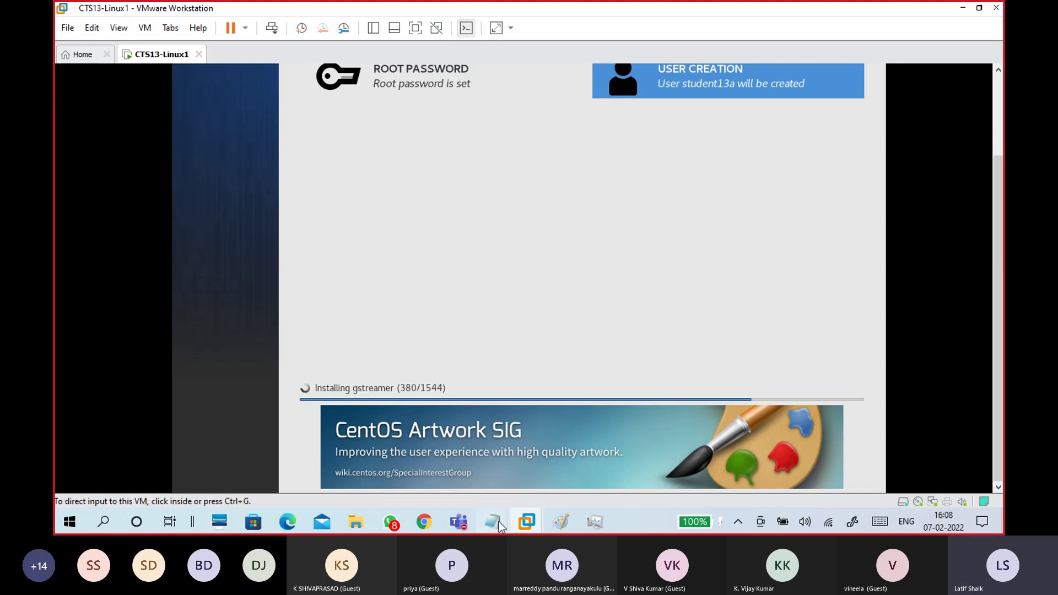
mouse_move(497, 521)
left_click(527, 464)
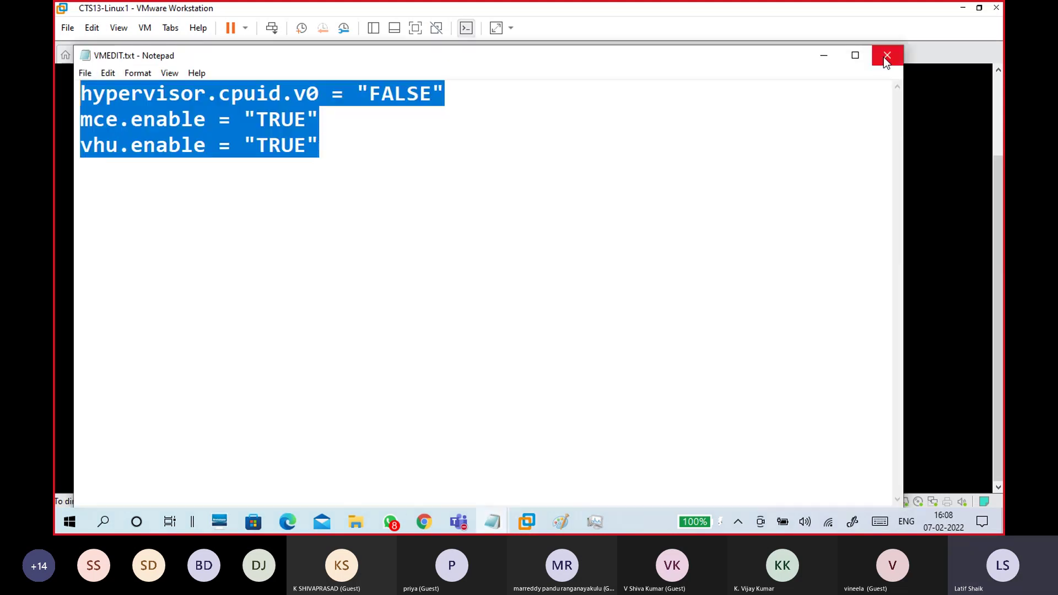
Step: Close VMEDIT.txt and bring the 07-02- linux1.txt class notes forward
left_click(886, 55)
left_click(497, 517)
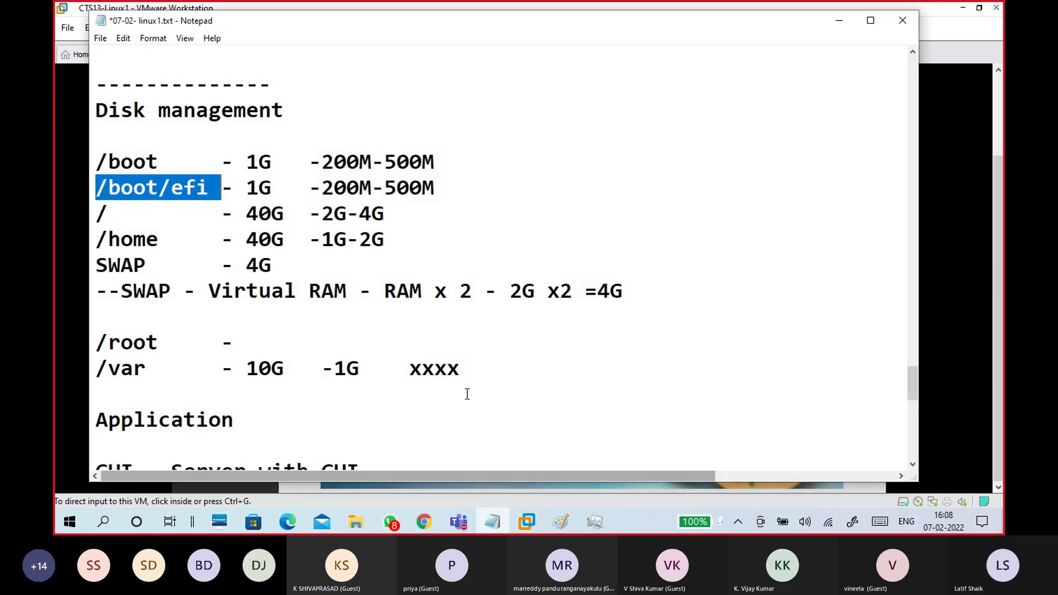
left_click(467, 393)
scroll(465, 373, "down", 15)
Step: Write 'Take break 10-15m' on the empty line below Installation
left_click(309, 261)
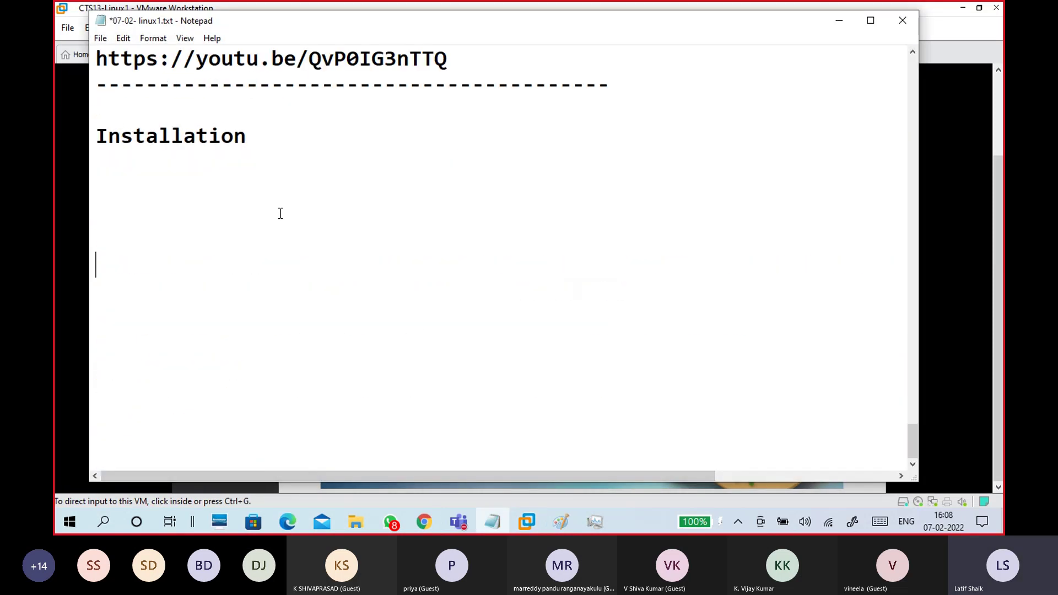
type("Take cre")
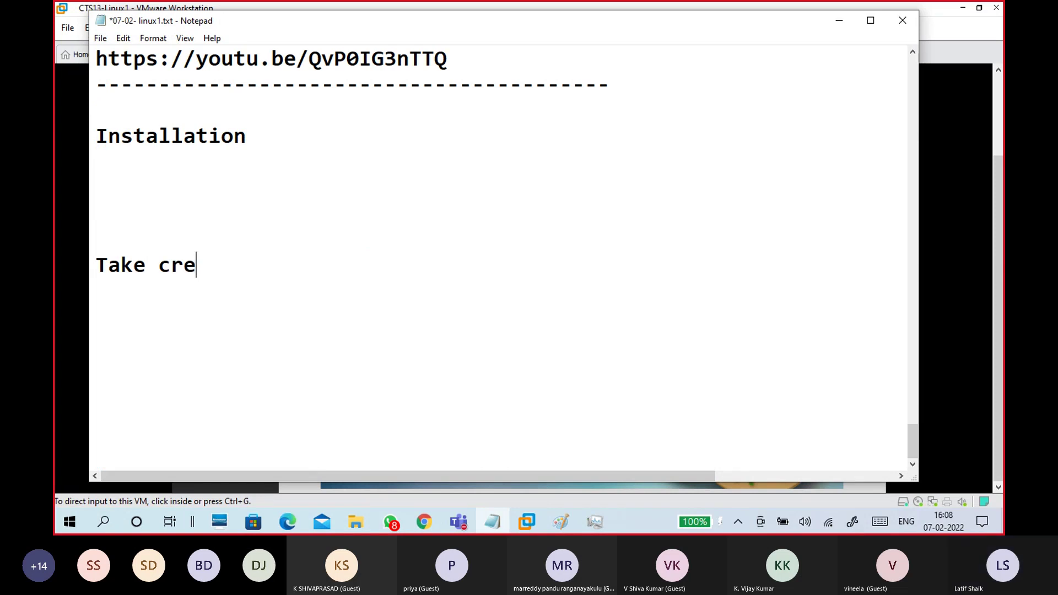
key("BackSpace")
key("BackSpace")
key("BackSpace")
type("break 10-1")
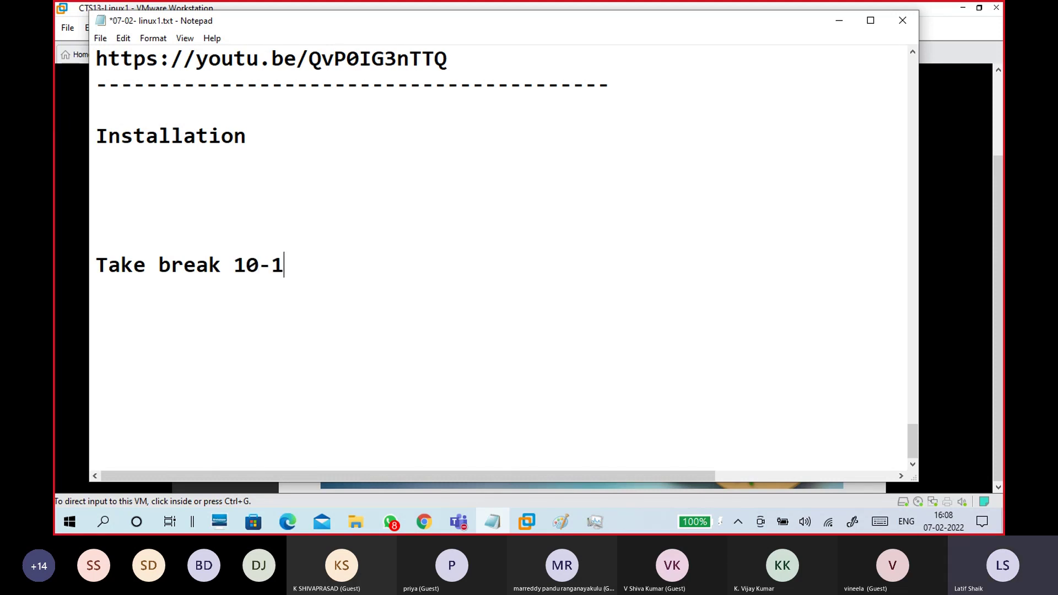
type("5m")
left_click(271, 265)
key("BackSpace")
key("BackSpace")
key("BackSpace")
left_click(293, 265)
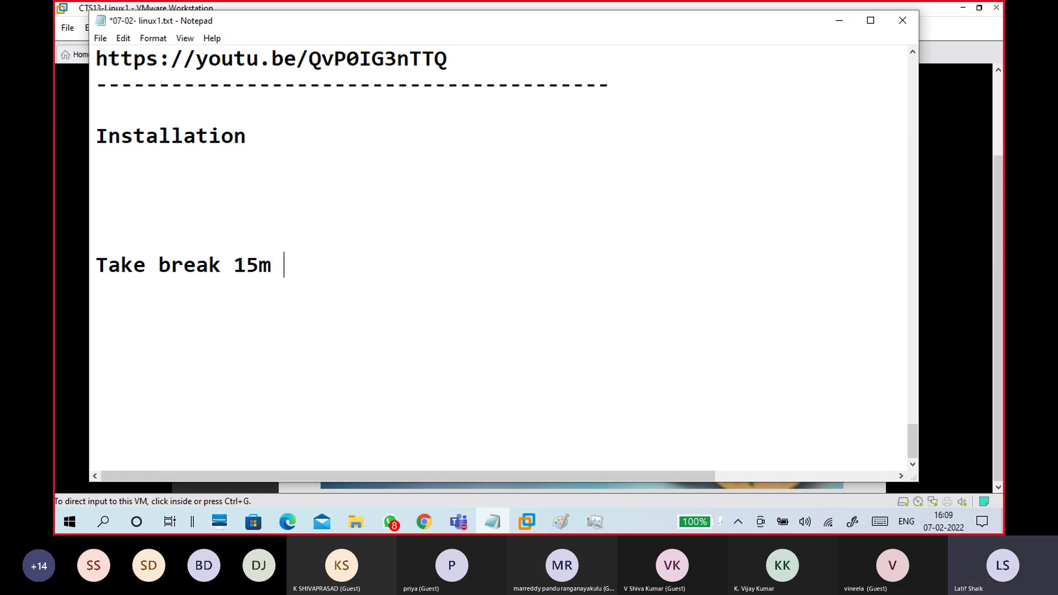
left_click(236, 256)
type("10")
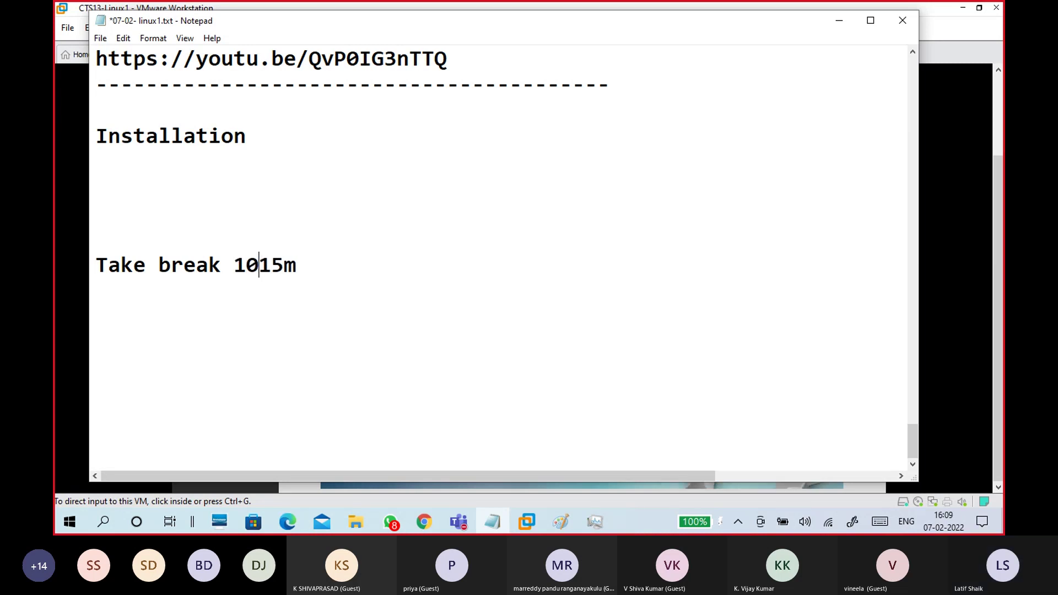
type("-")
left_click(337, 266)
key("Return")
left_click_drag(379, 267, 108, 265)
Step: Add '4.20' two lines below the break note and minimize Notepad
left_click(118, 319)
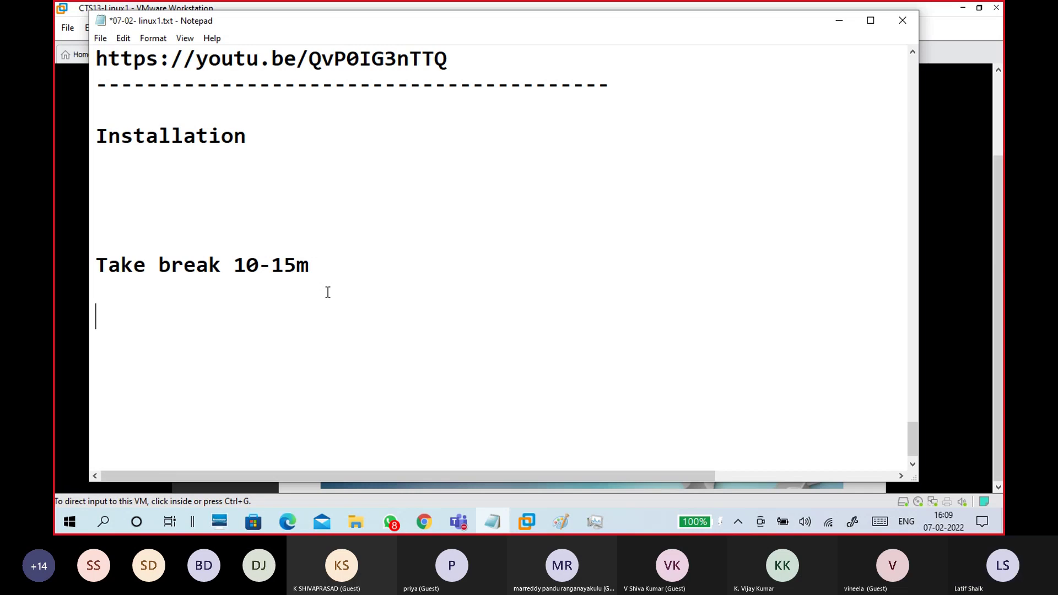
type("4.20")
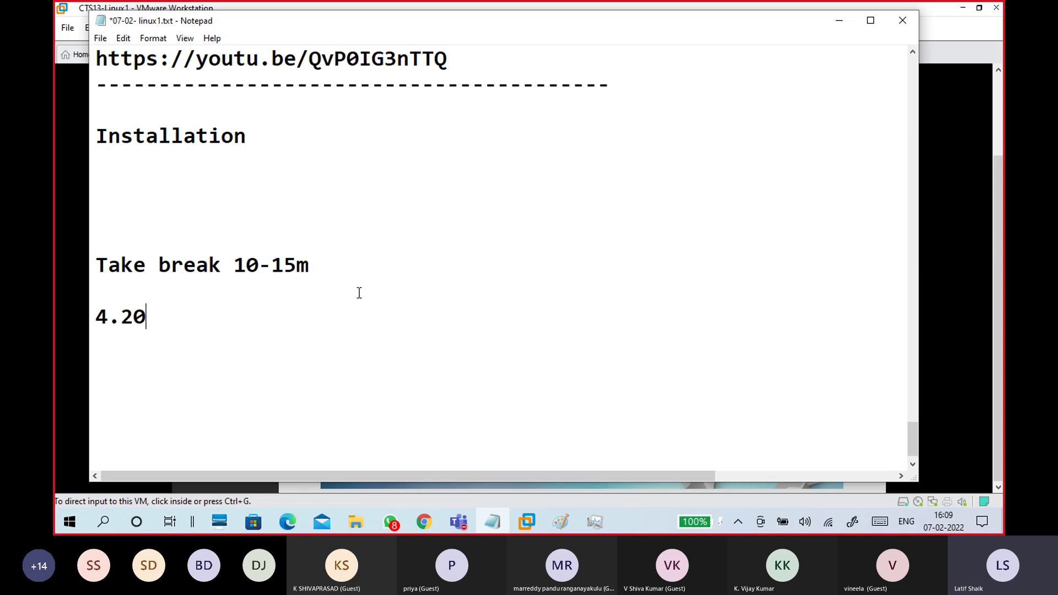
left_click(838, 21)
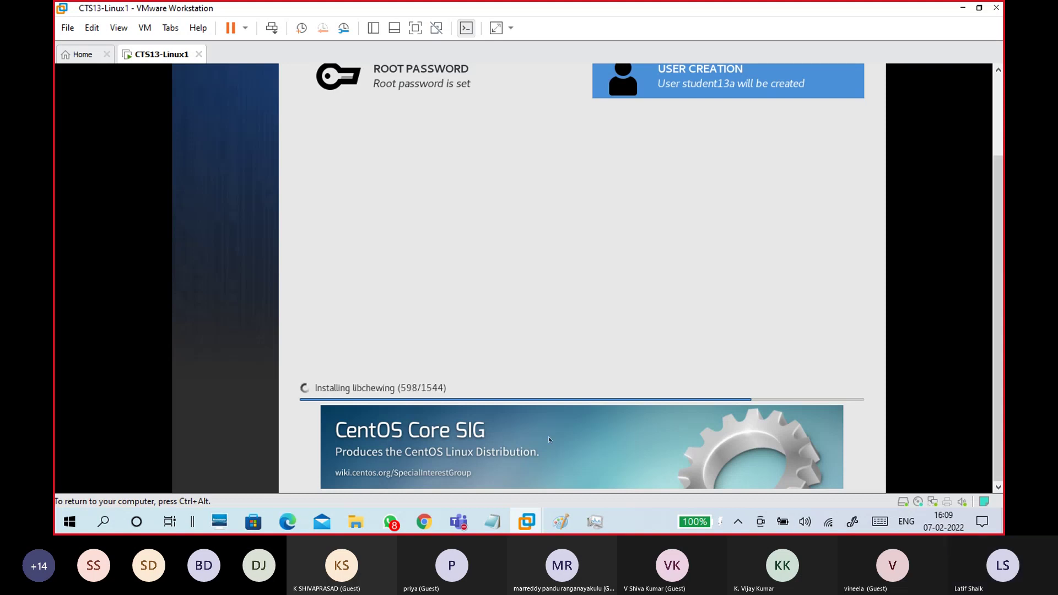
Step: Mute the microphone in the CTS Classes Test 1 Teams meeting and minimize it
mouse_move(465, 513)
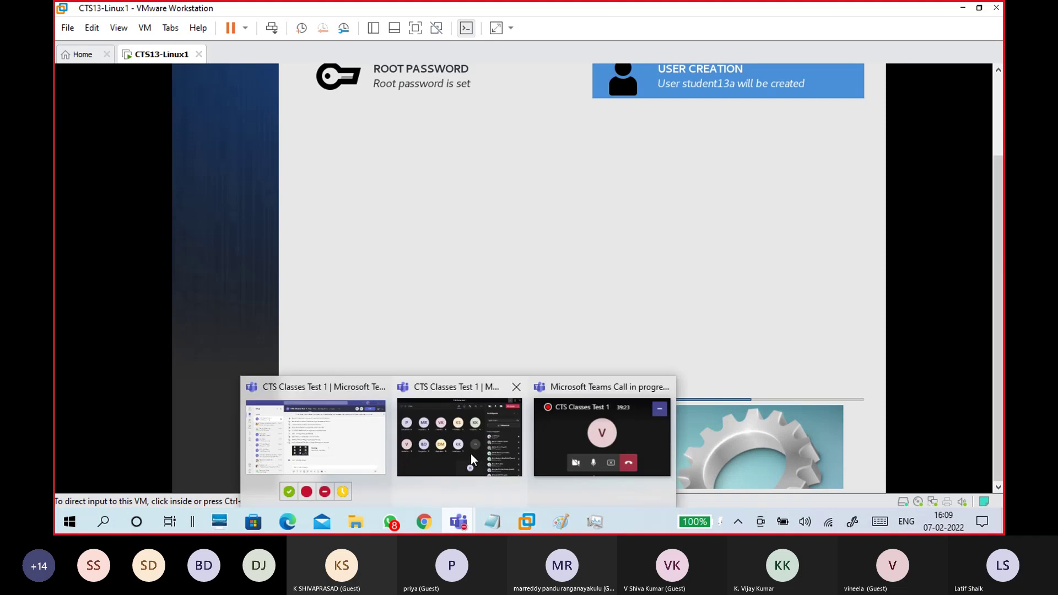
left_click(470, 454)
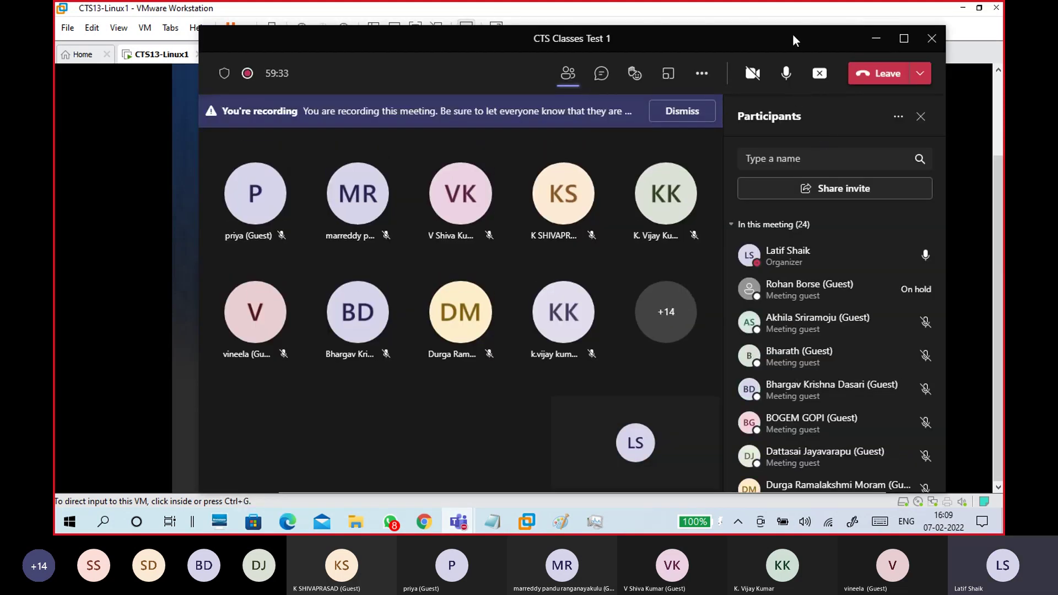
left_click_drag(792, 35, 814, 14)
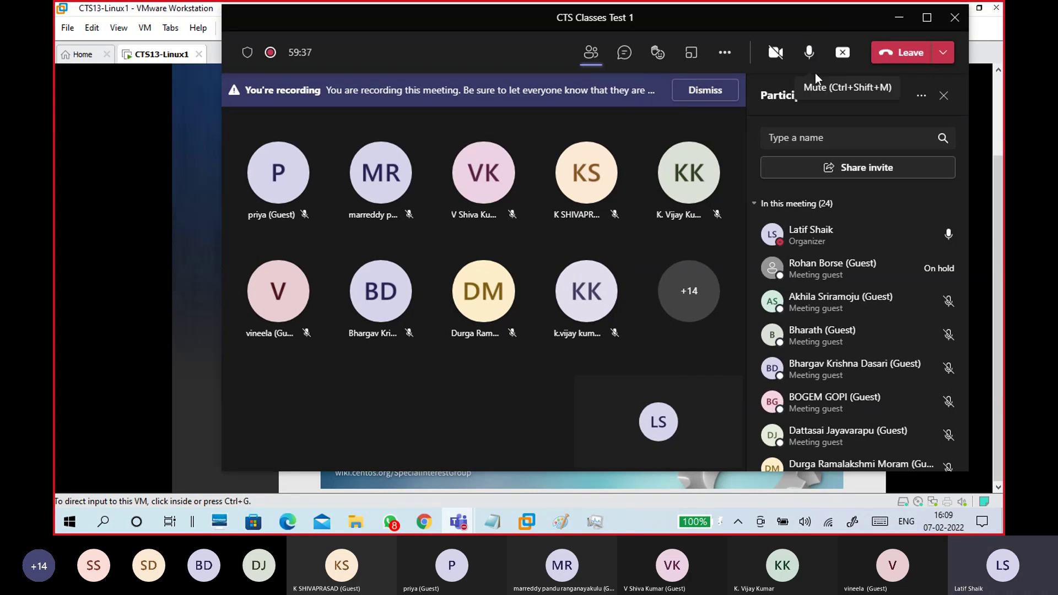
left_click(725, 53)
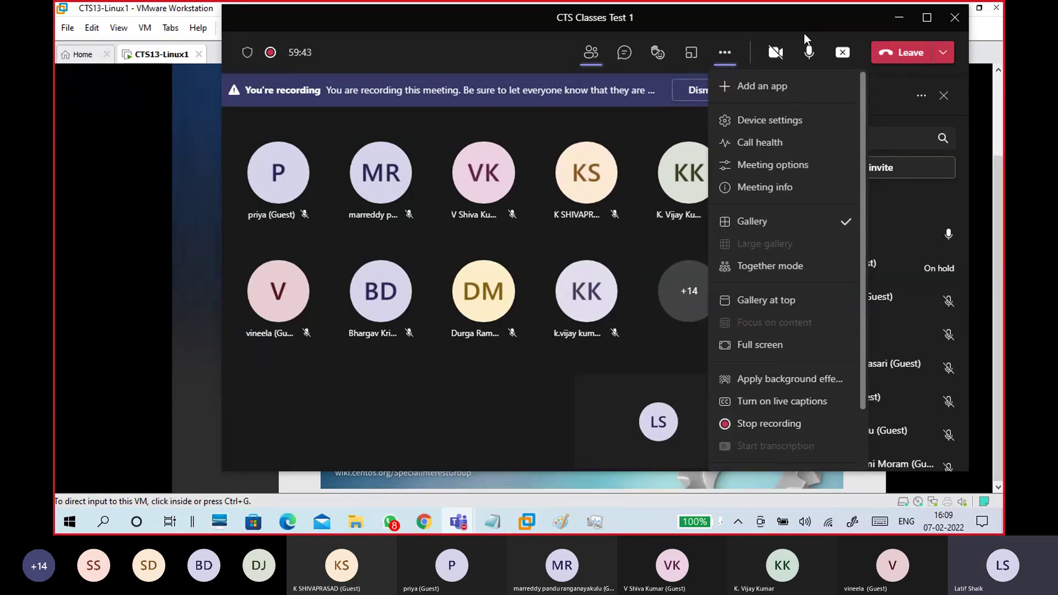
left_click(810, 54)
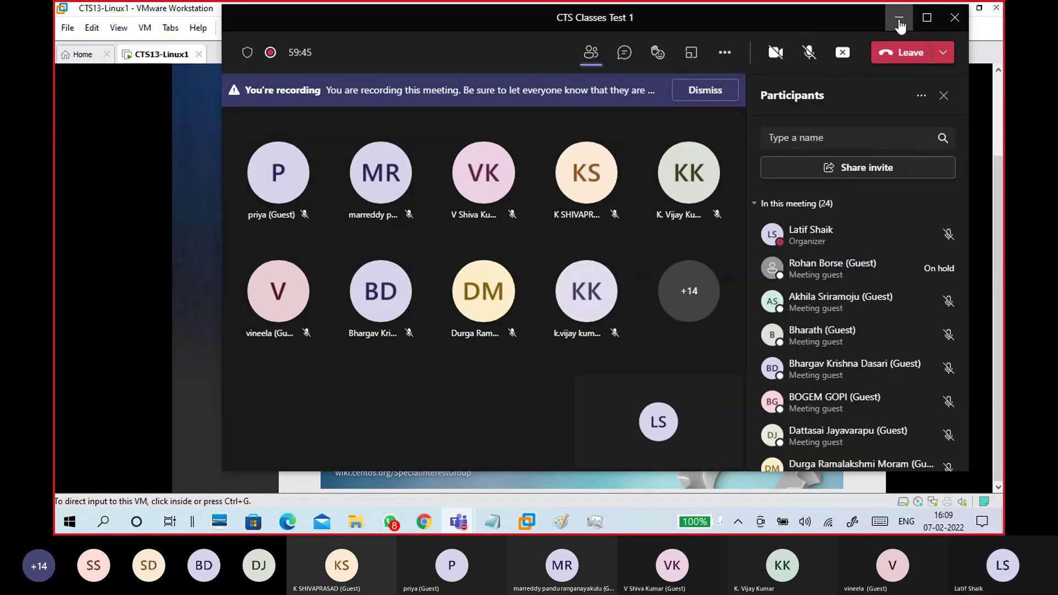
left_click(898, 18)
Step: Bring the class notes back and select the 'Take break 10-15m' line
left_click(585, 287)
key("ctrl+alt")
left_click(492, 521)
left_click_drag(276, 283, 91, 263)
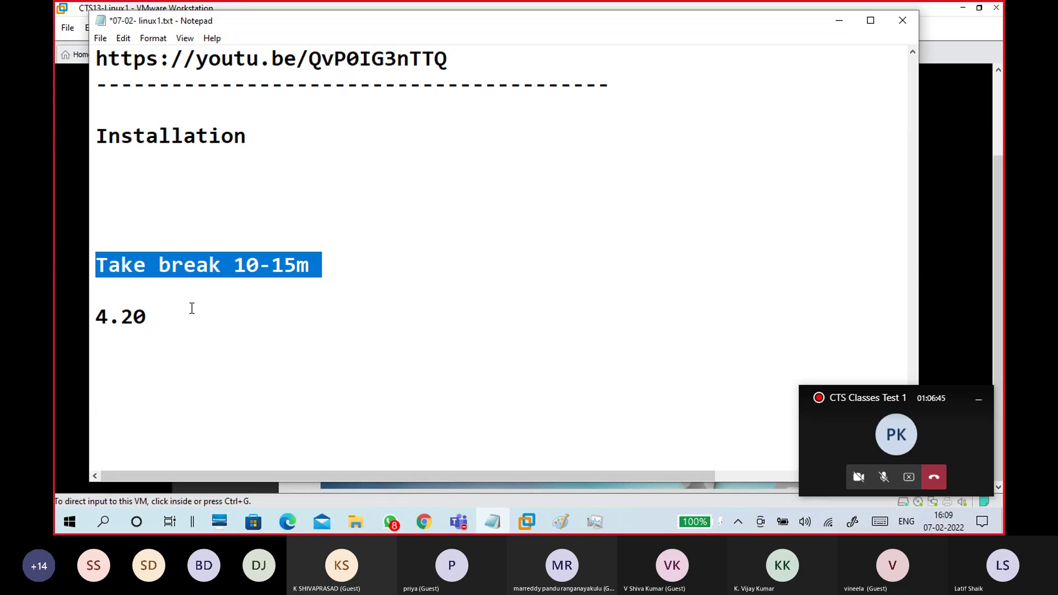
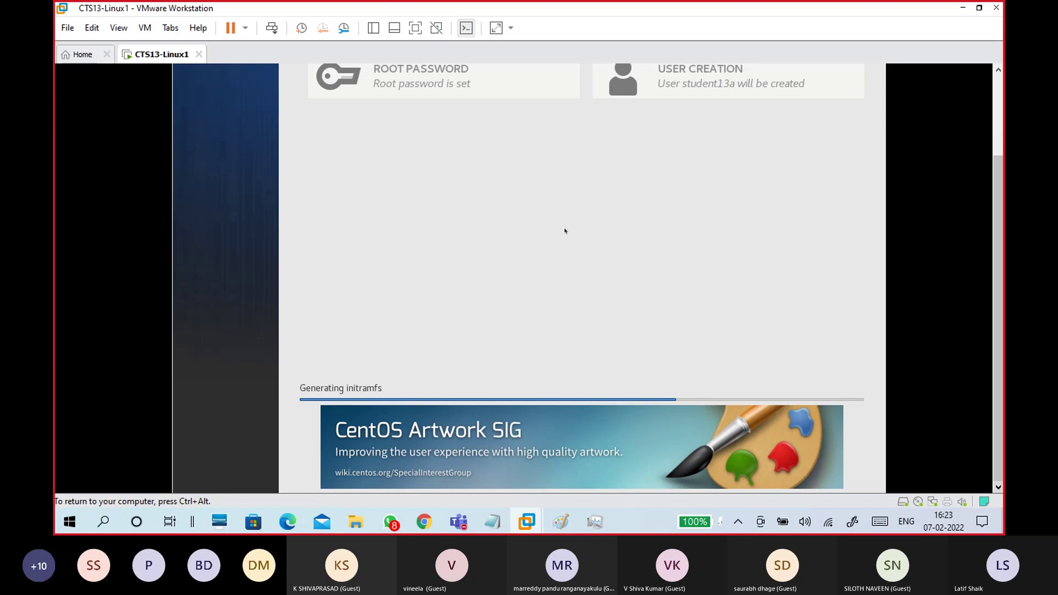
Step: Open the Windows search panel while the CentOS installer runs to Generating initramfs
key("super")
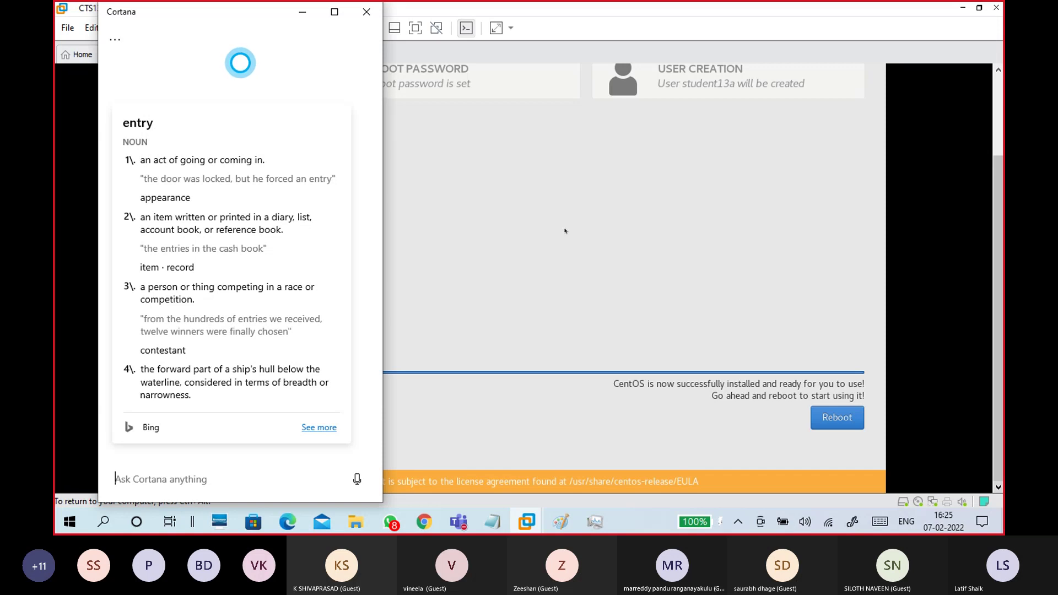
Step: Close Cortana, then mute and minimize the Teams meeting to reveal the installer
left_click(366, 12)
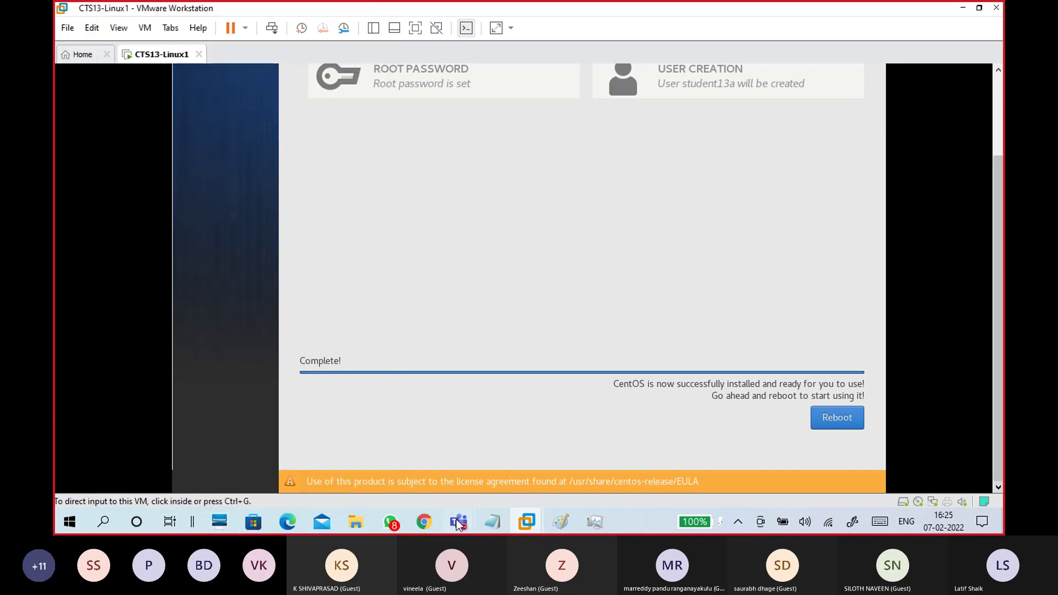
mouse_move(459, 522)
left_click(462, 435)
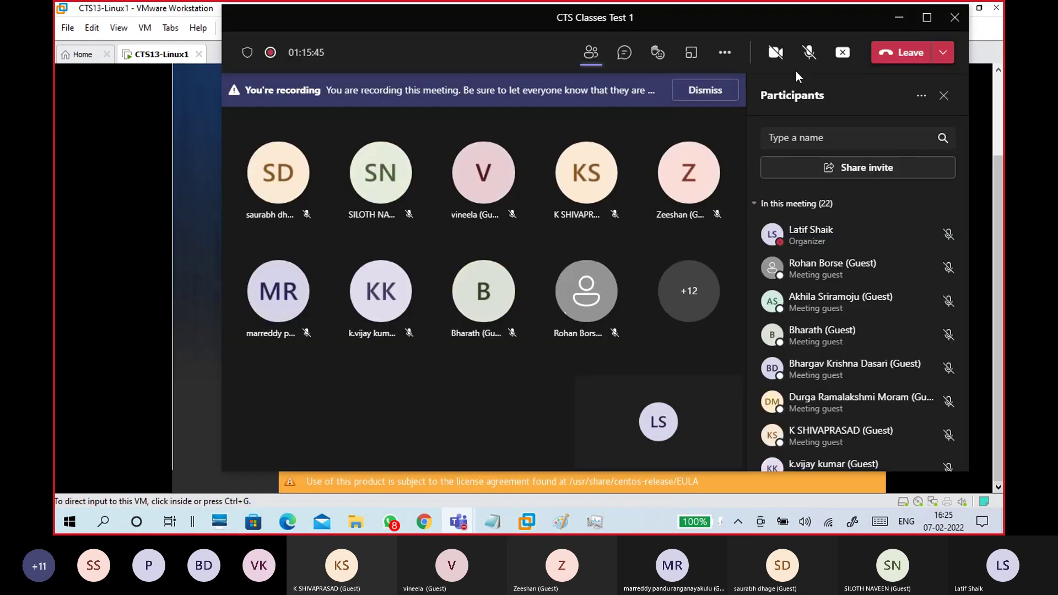
left_click(809, 53)
left_click(898, 17)
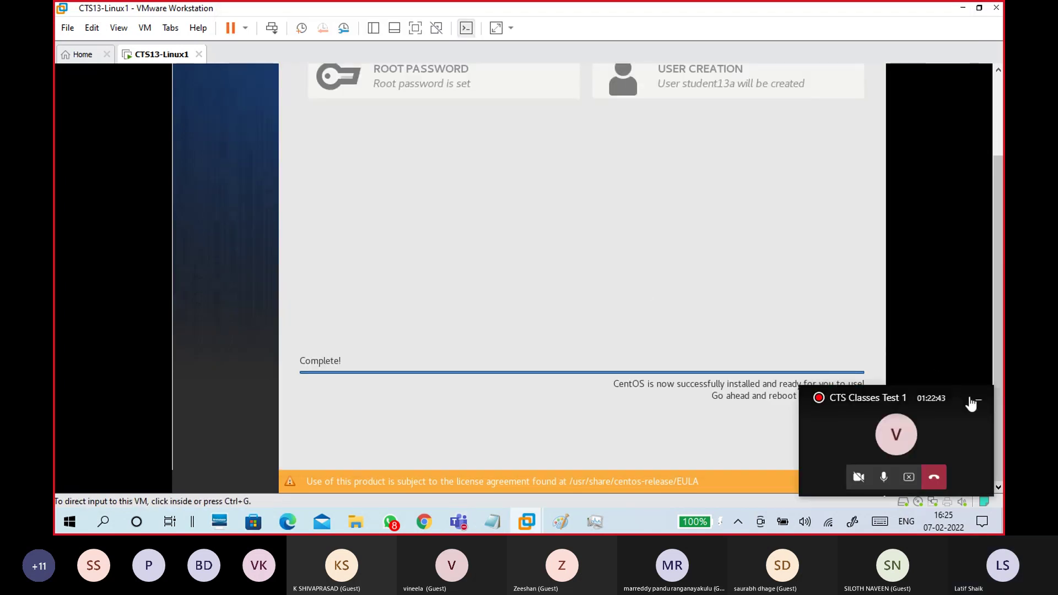
left_click(972, 401)
Step: Press Reboot on the CentOS installer's Complete! screen inside the VM
left_click(843, 437)
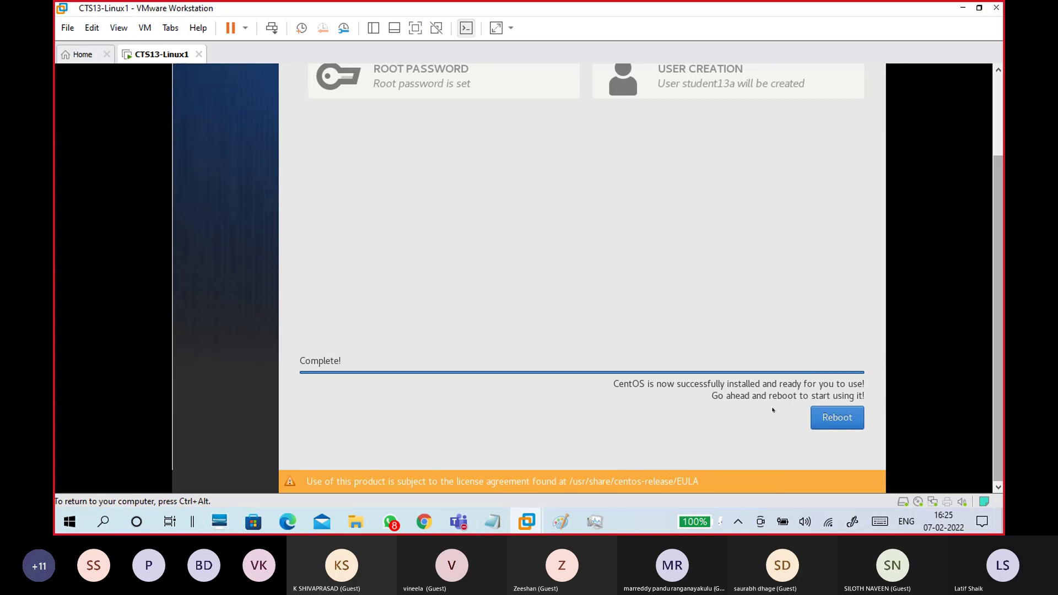
left_click(835, 425)
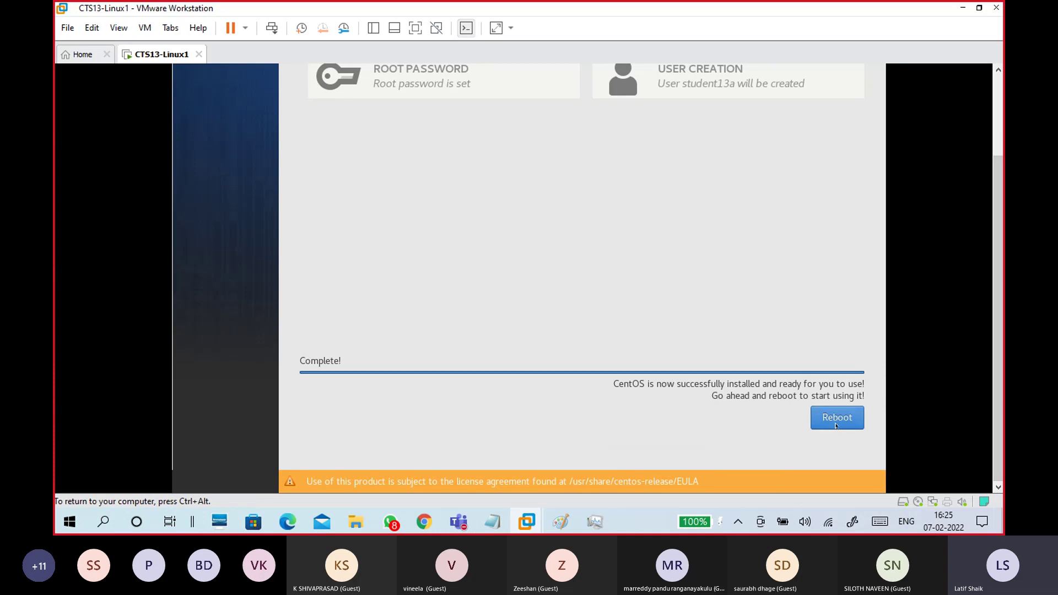
scroll(836, 426, "up", 3)
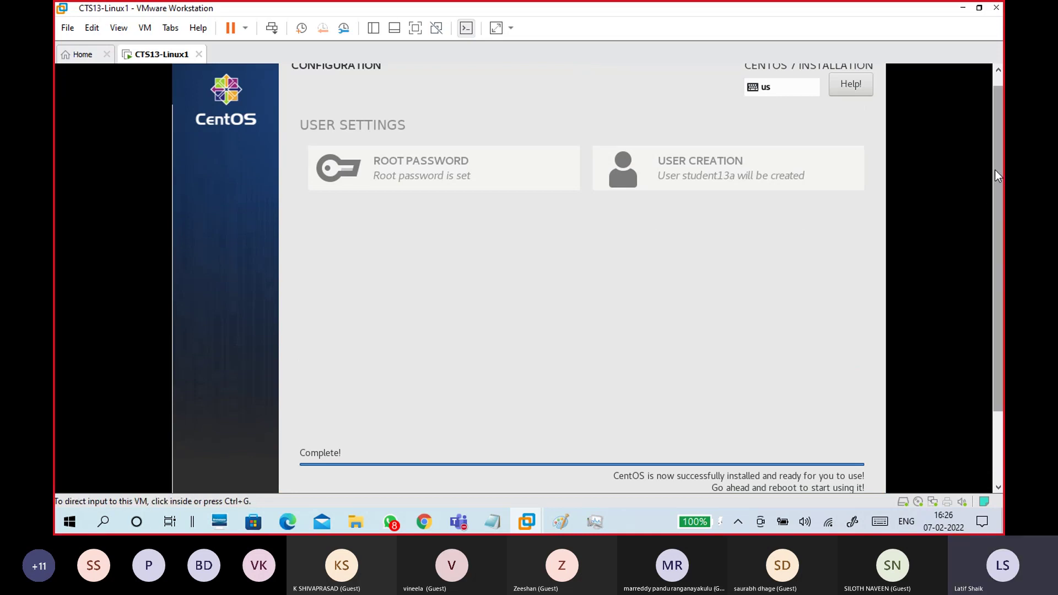
left_click_drag(993, 170, 996, 268)
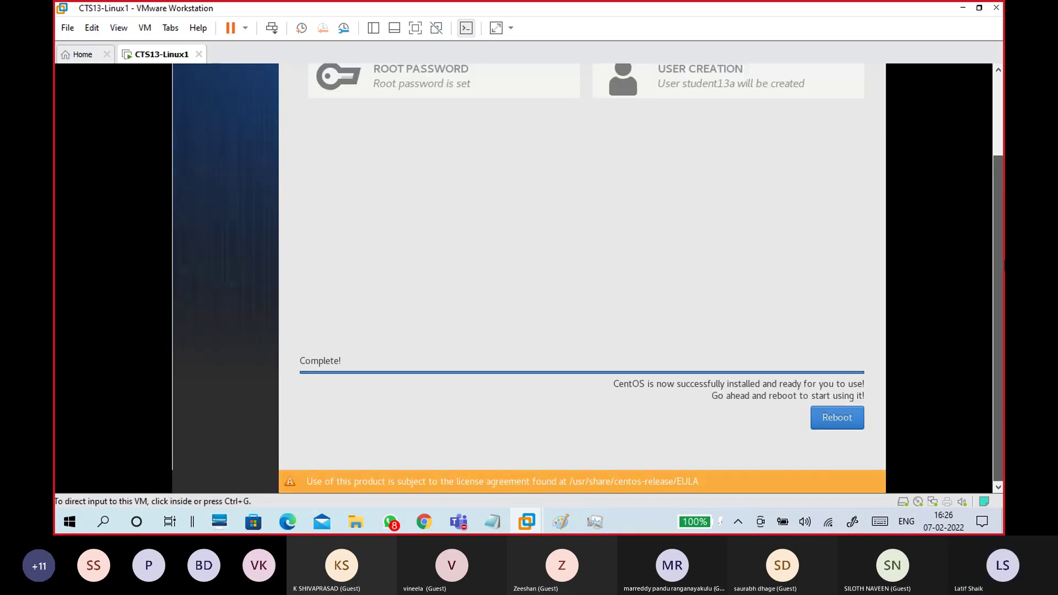
left_click(832, 423)
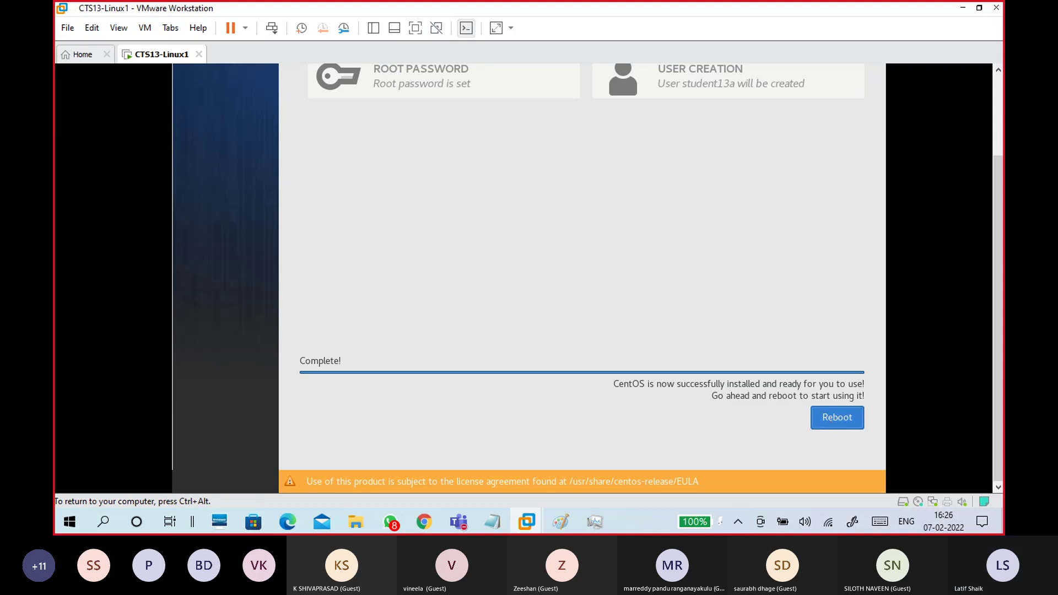
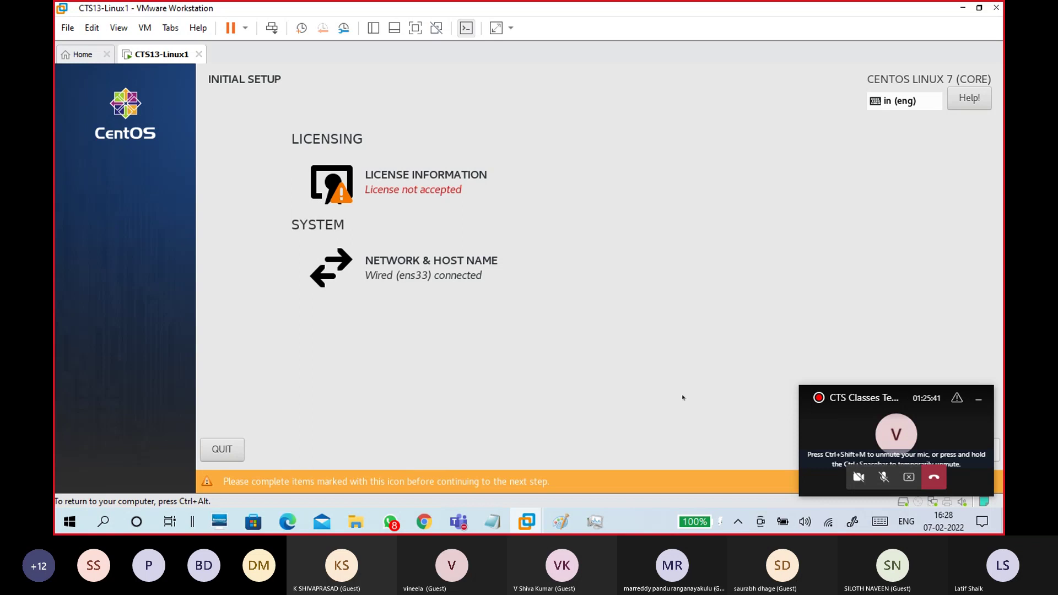
Step: Tick 'I accept the license agreement' under License Information and return to Initial Setup
left_click(882, 477)
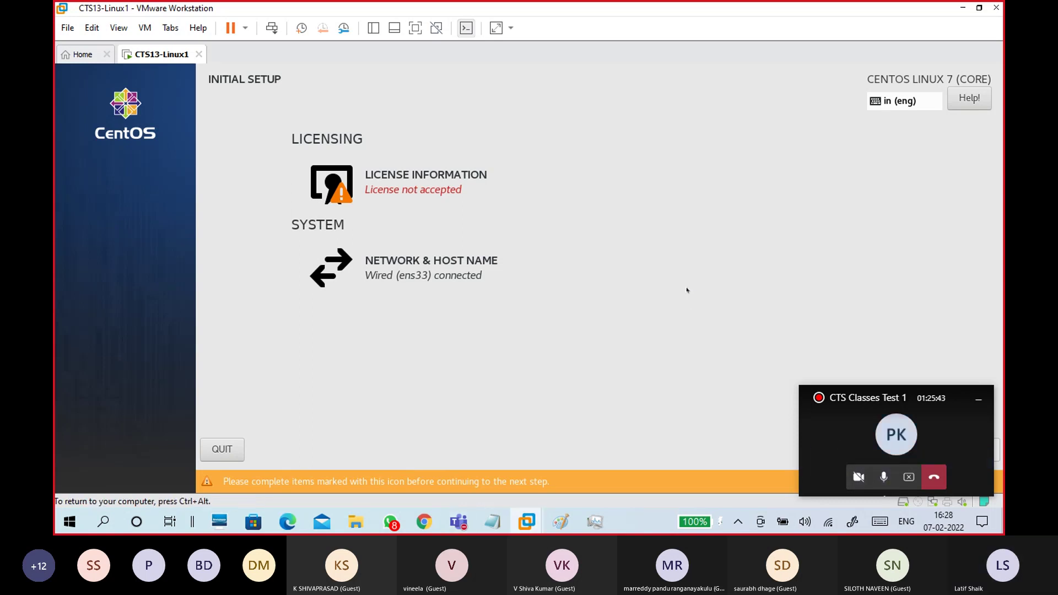
left_click(978, 398)
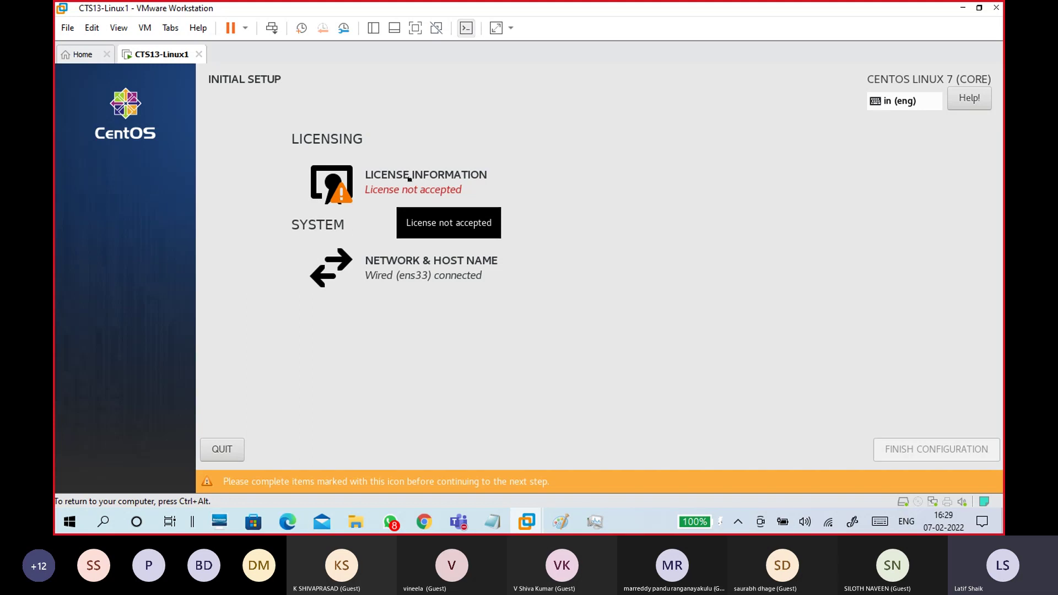
left_click(409, 179)
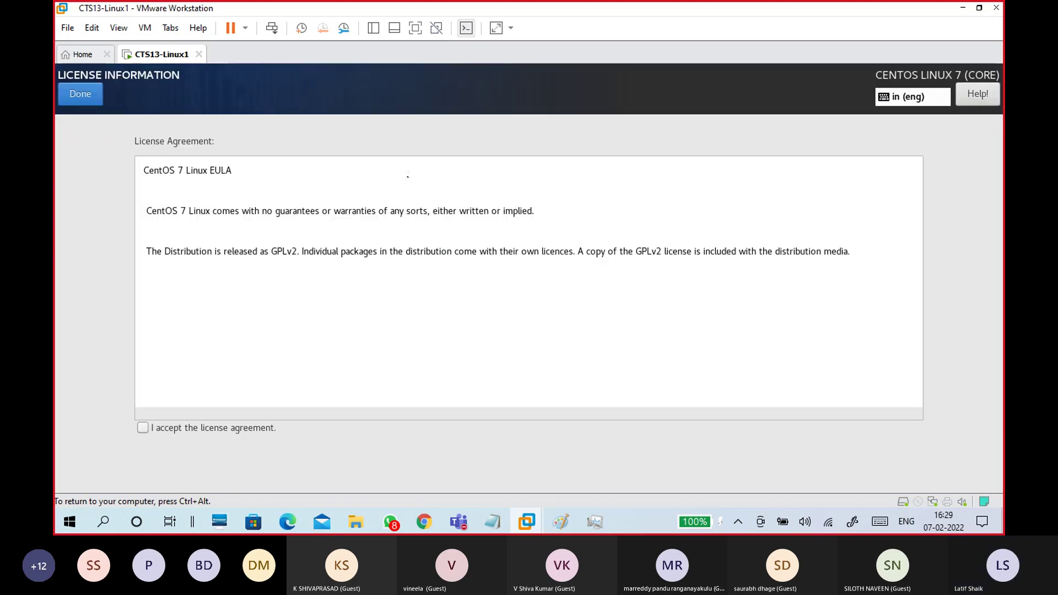
left_click(141, 427)
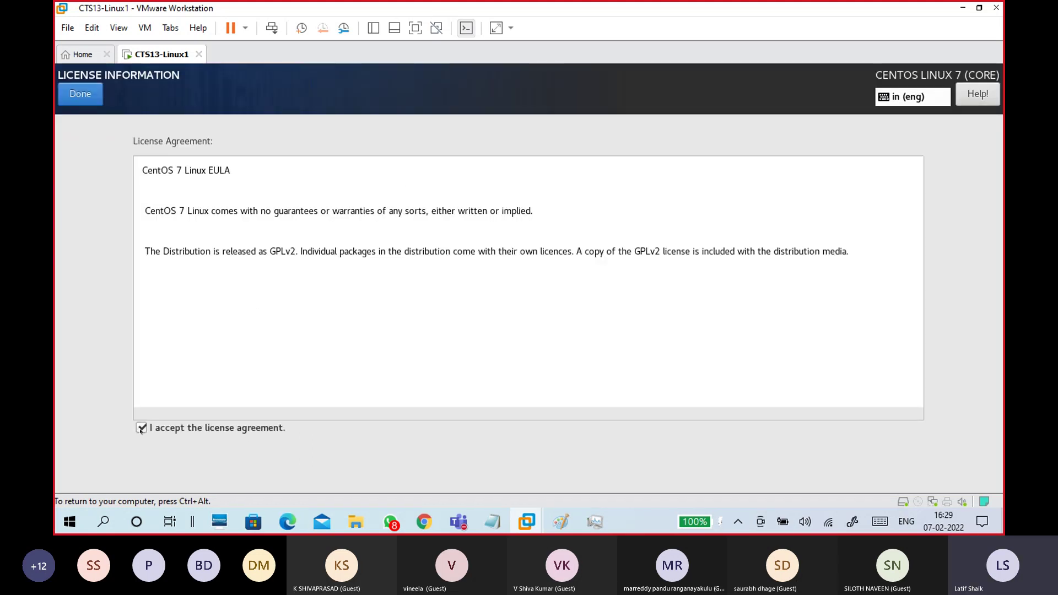
left_click(85, 94)
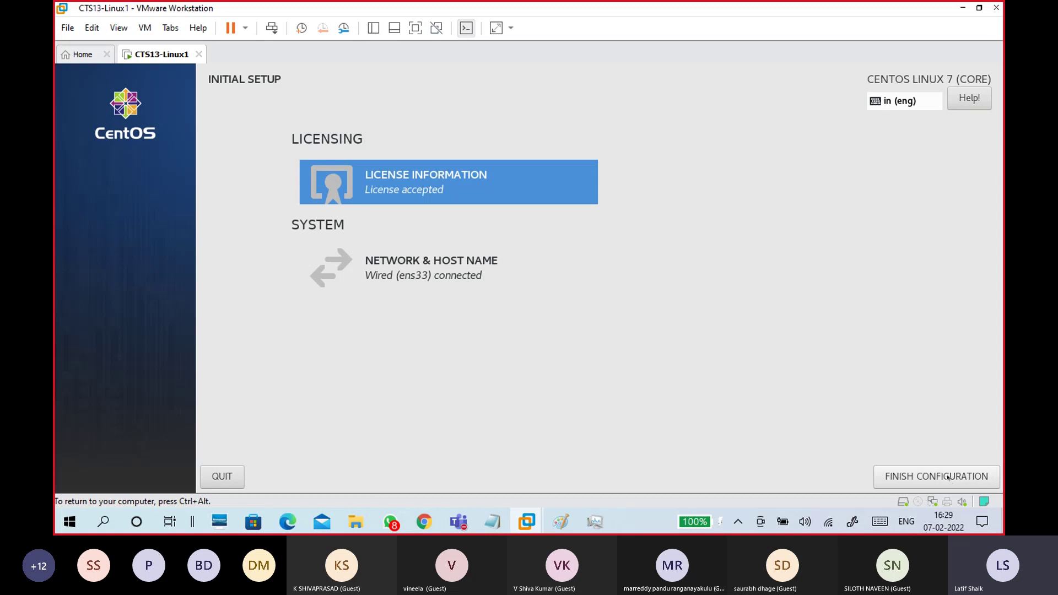
Step: Finish the CentOS initial configuration and wake the VM to its GDM login screen
left_click(947, 477)
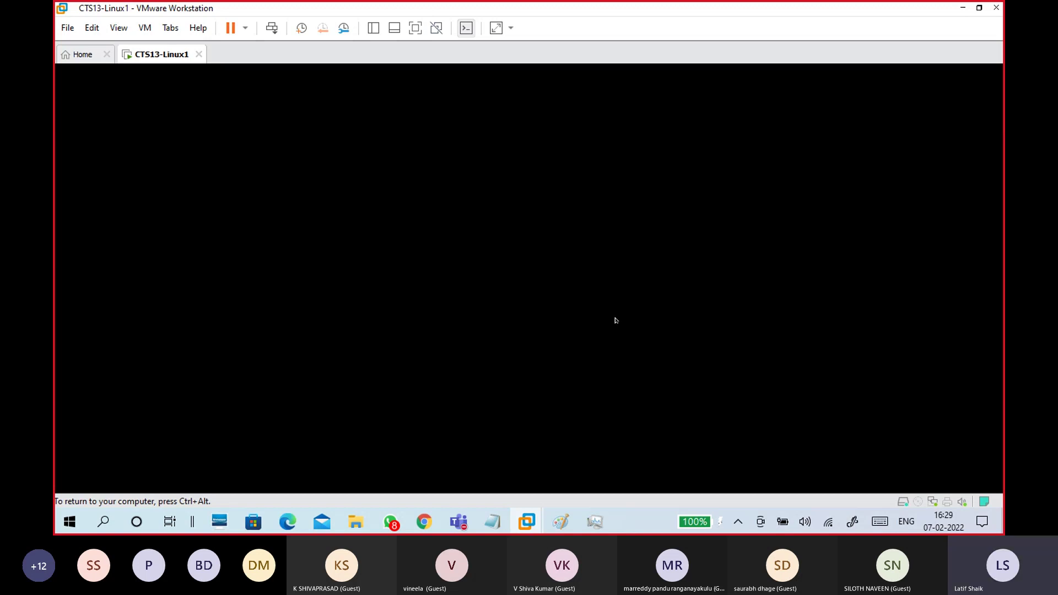
left_click(615, 320)
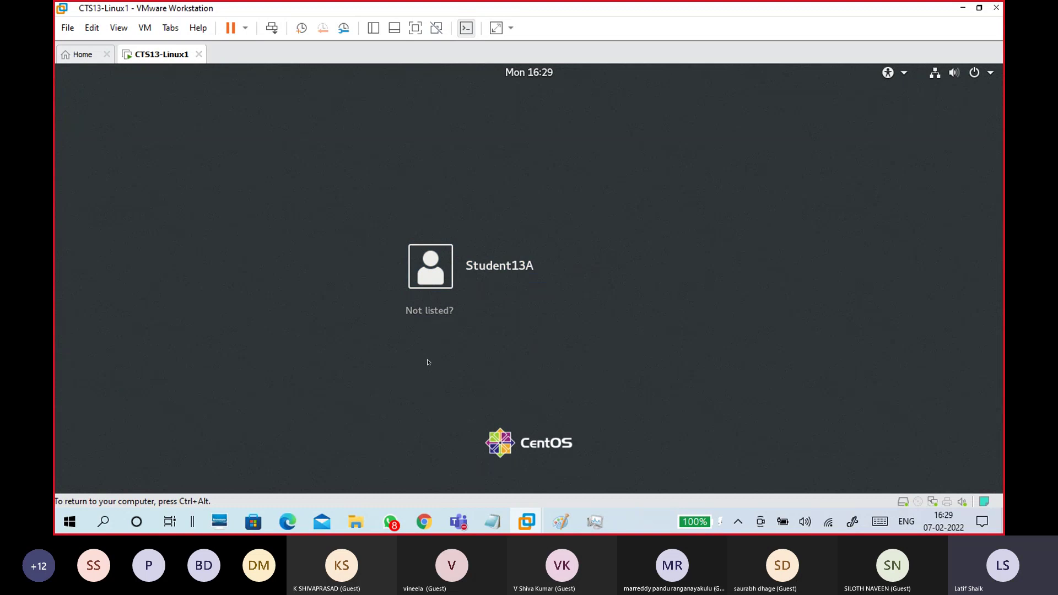
Step: Replace the 'Take break' and '4.20' lines in the Notepad notes with 'Login with root'
key("ctrl+alt")
left_click(497, 518)
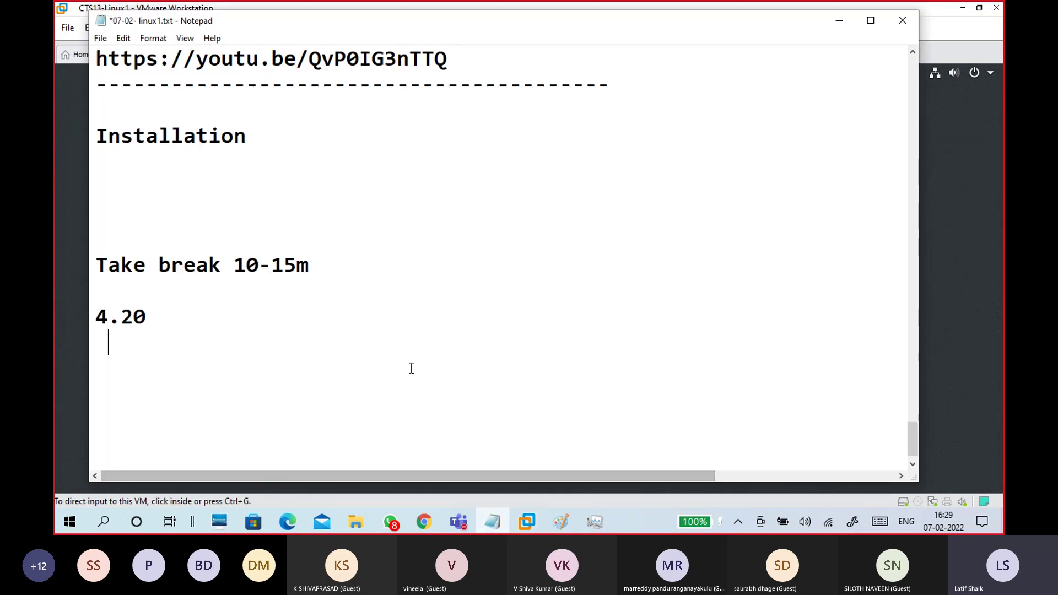
left_click_drag(213, 314, 77, 270)
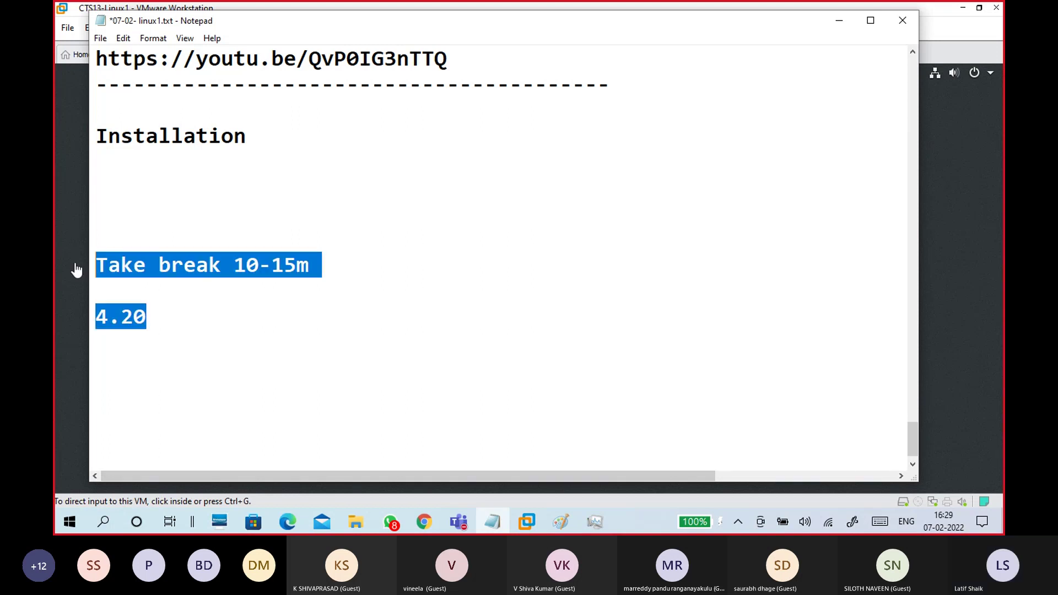
key("BackSpace")
type("Login with ")
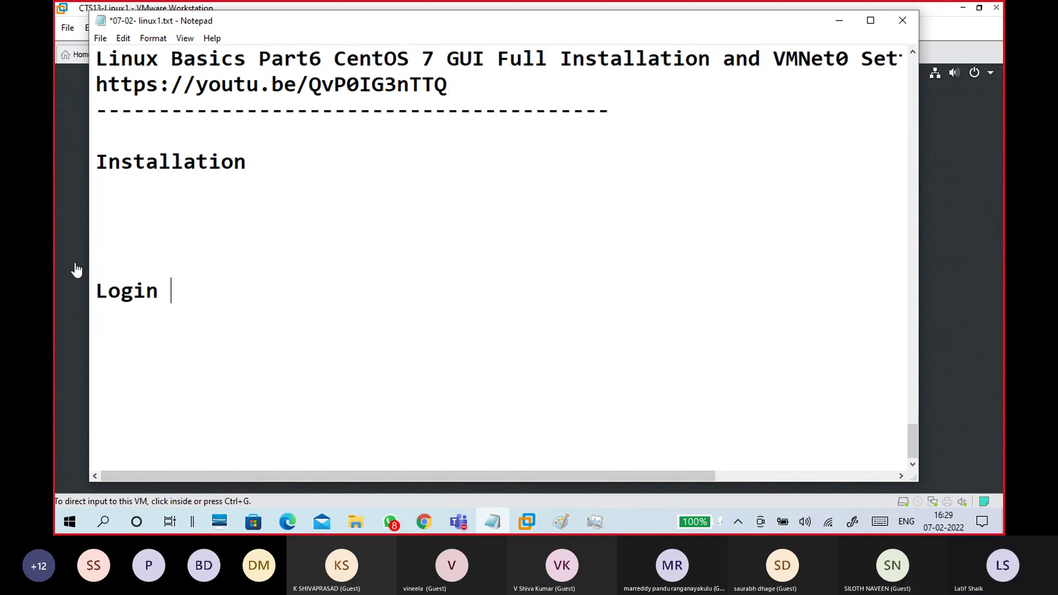
type("root")
left_click(236, 346)
Step: Sign in to the CentOS VM as root through 'Not listed?', entering the root password
left_click(839, 20)
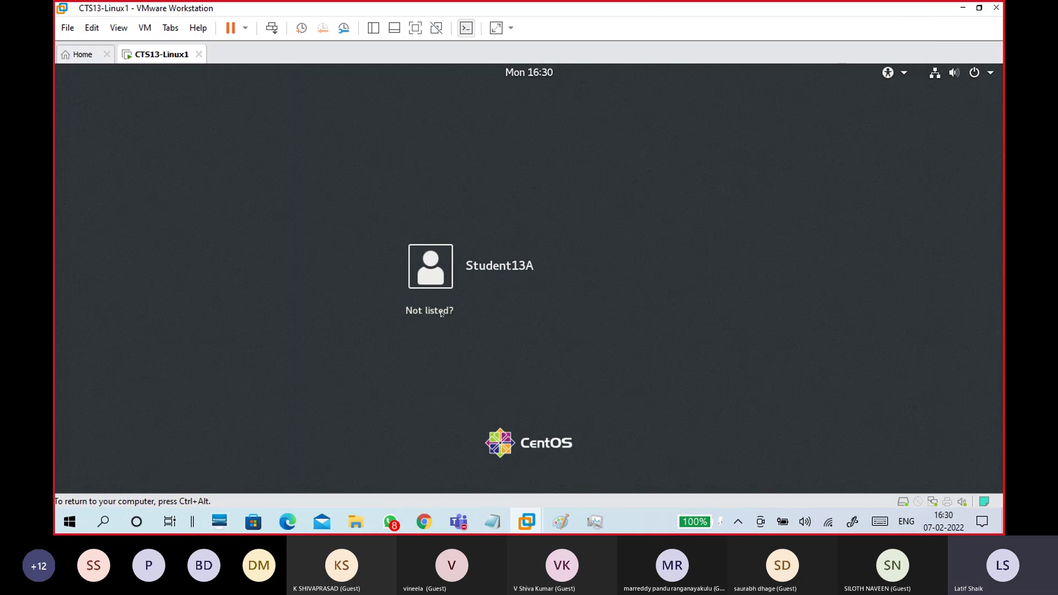
left_click(441, 312)
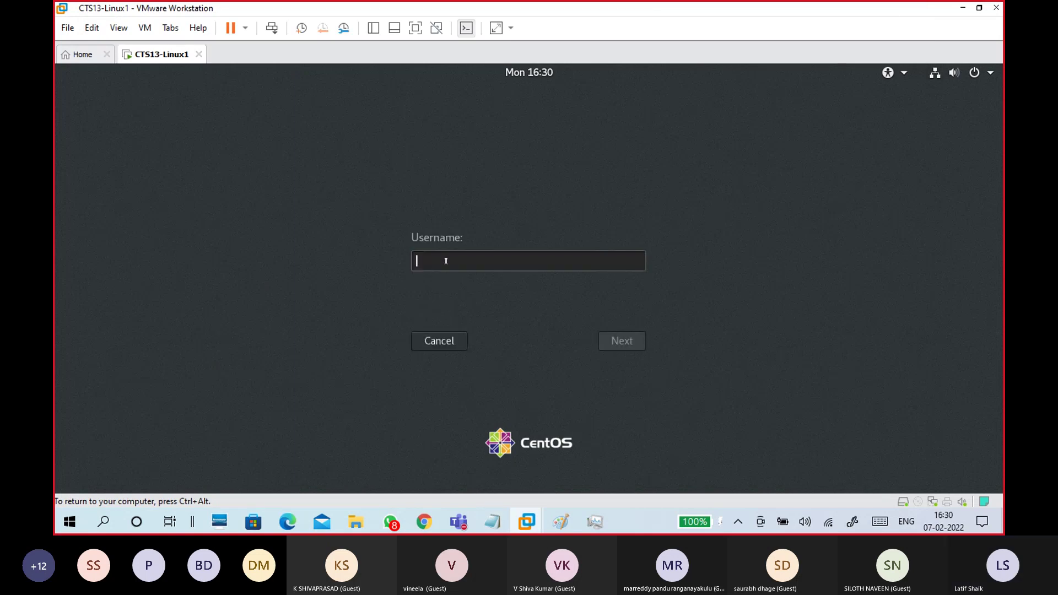
type("root")
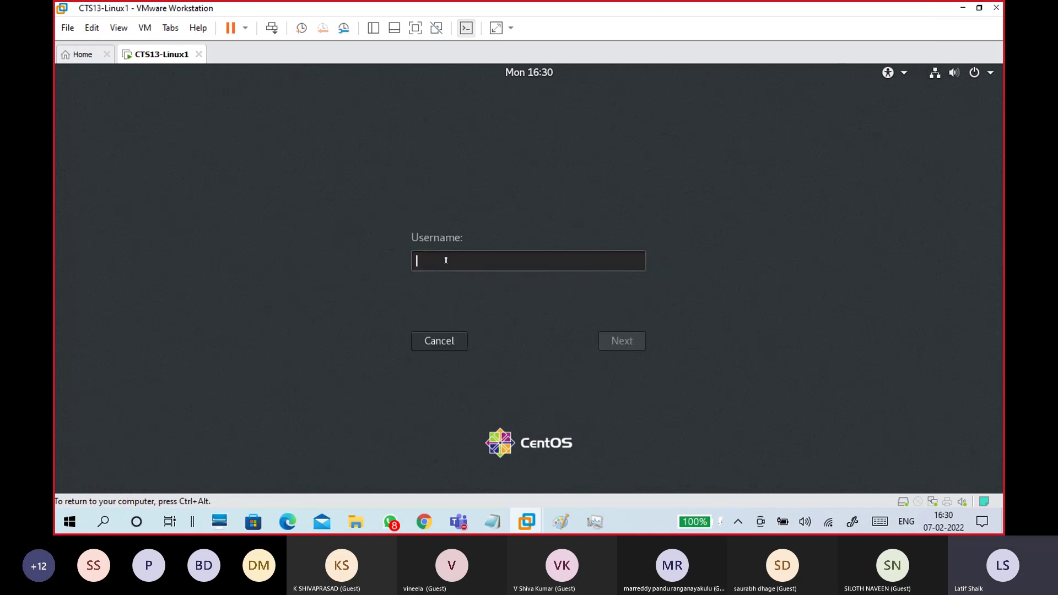
left_click_drag(461, 259, 389, 260)
left_click(445, 255)
key("Return")
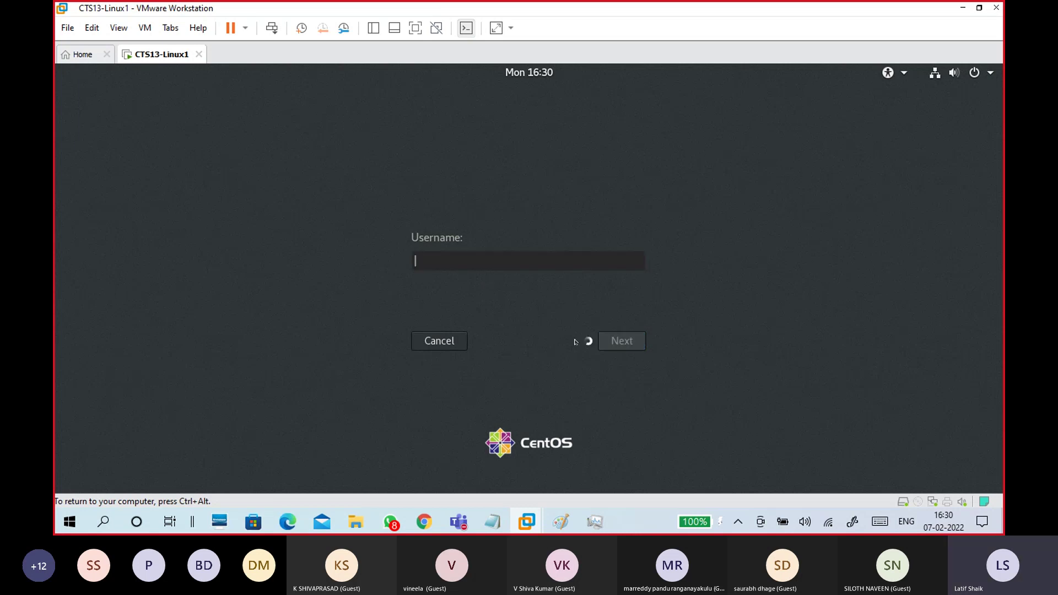
type("******")
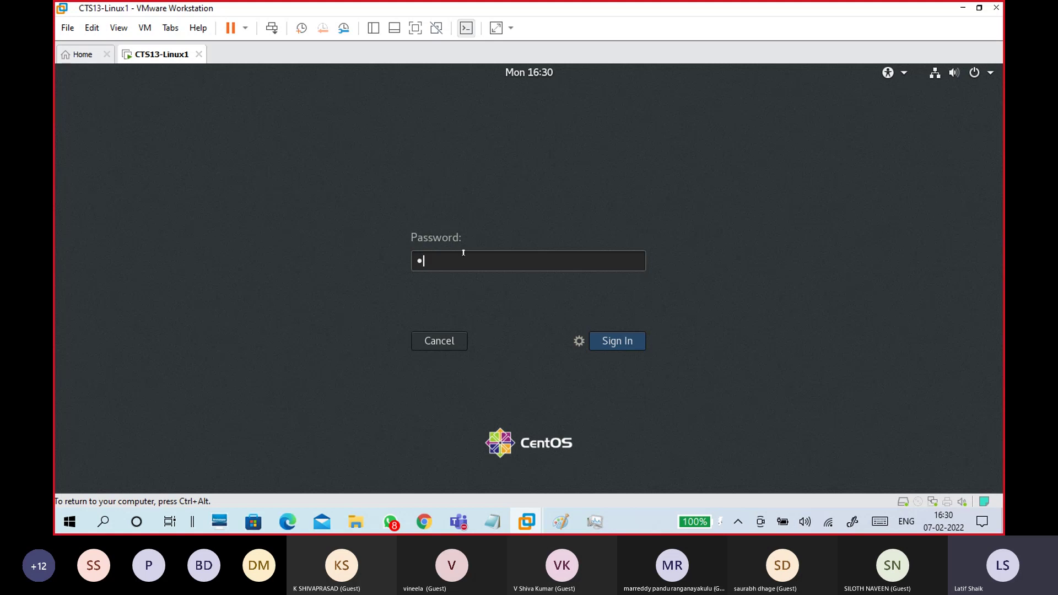
type("***")
key("Return")
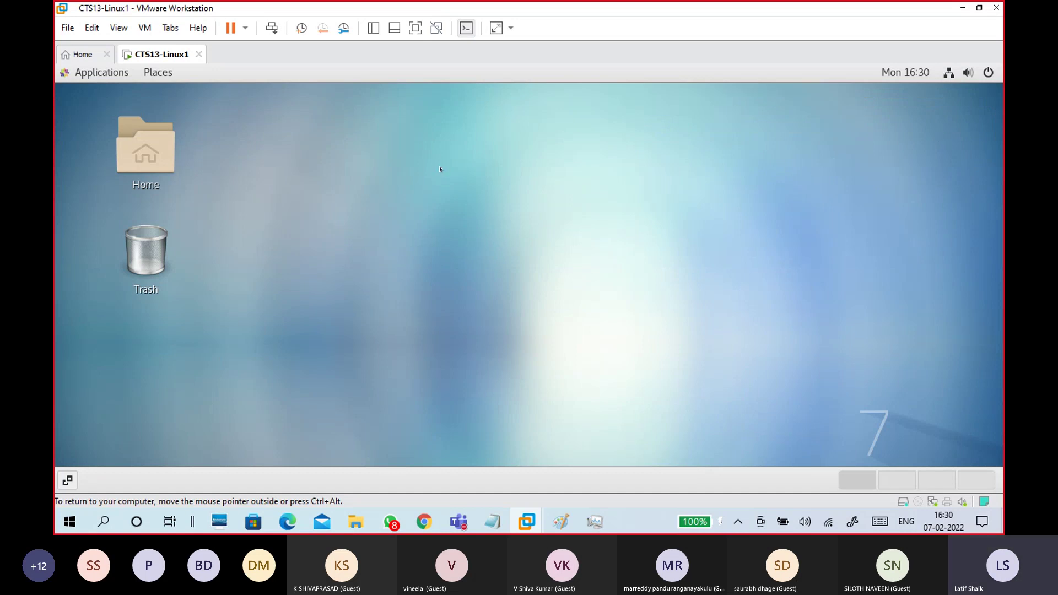
Step: Browse the categories in the GNOME Applications menu, then close the menu
left_click(96, 73)
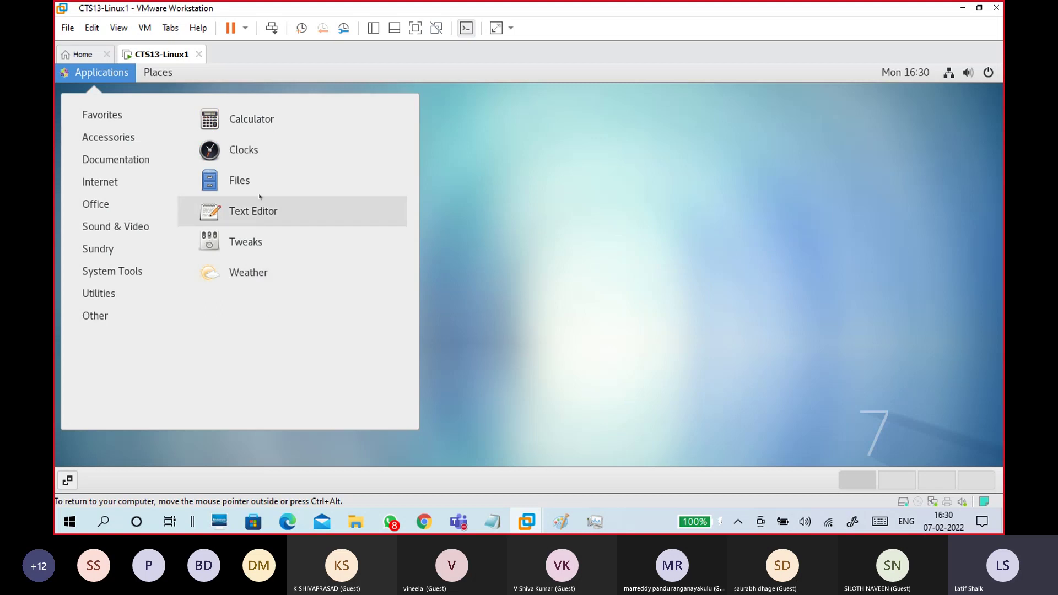
mouse_move(134, 159)
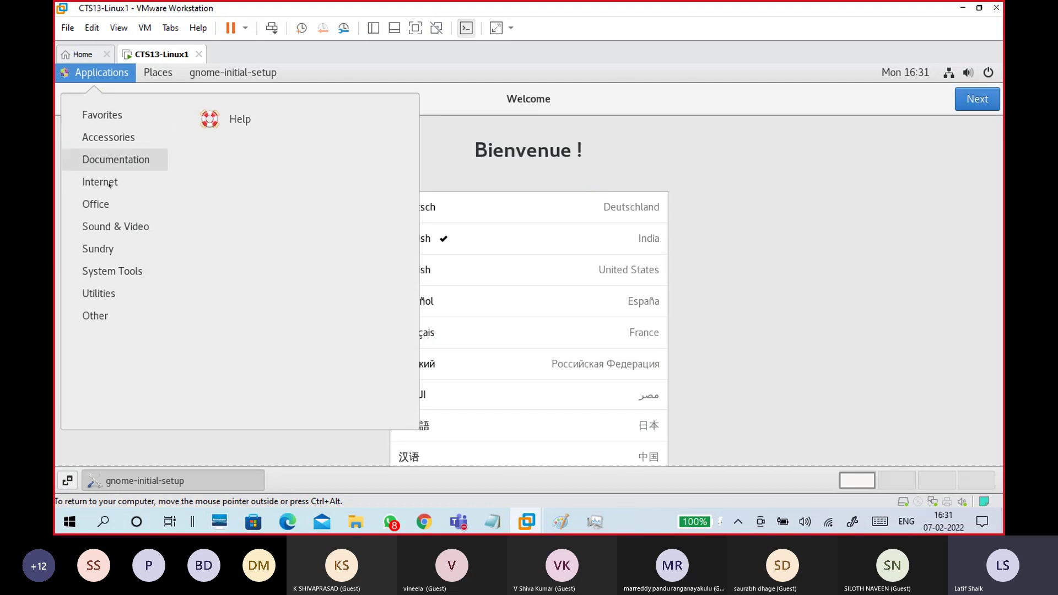
mouse_move(104, 182)
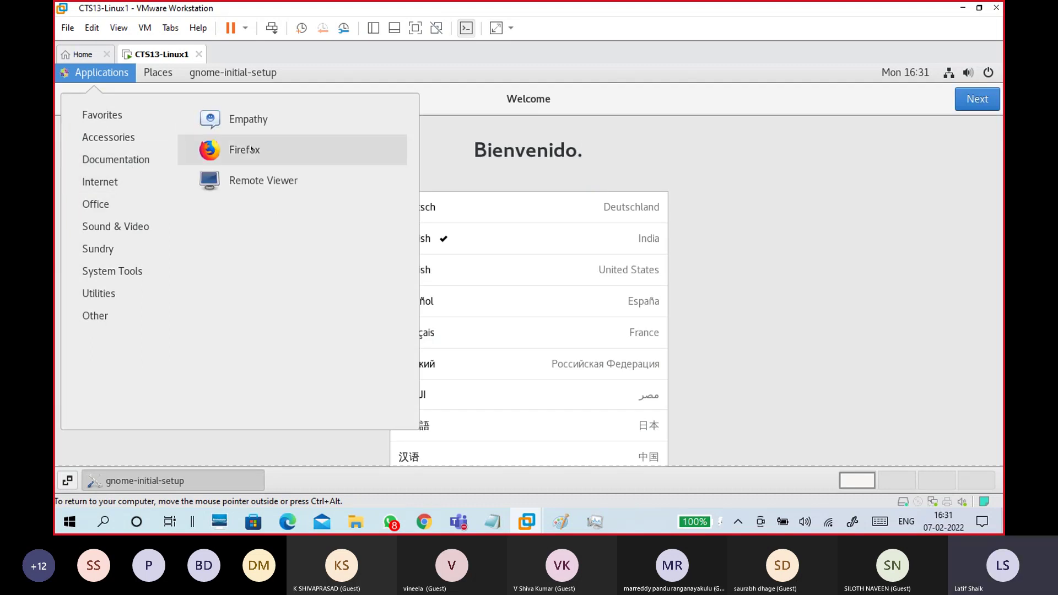
mouse_move(115, 214)
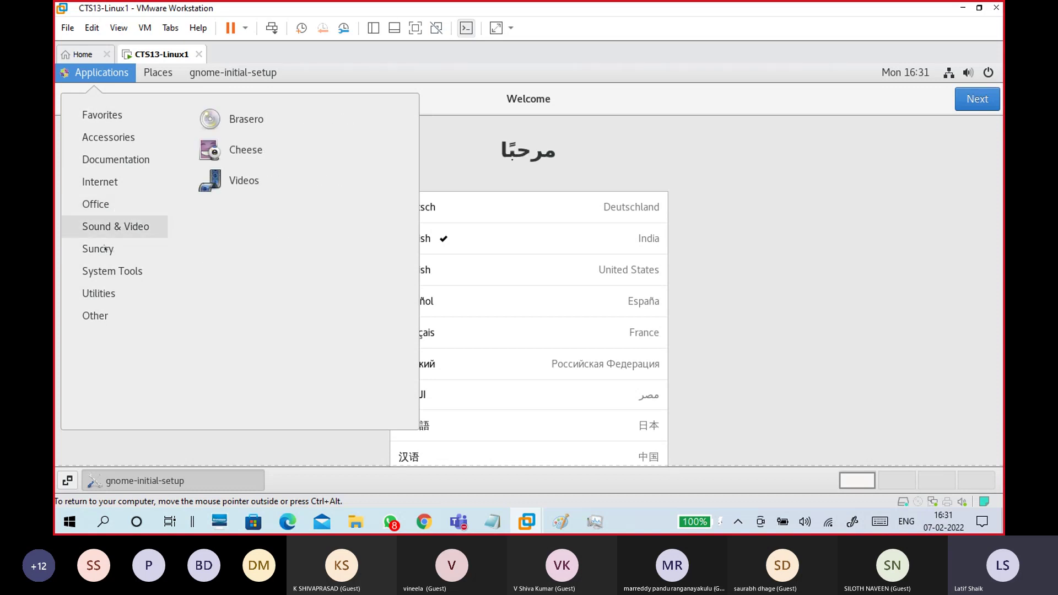
mouse_move(106, 251)
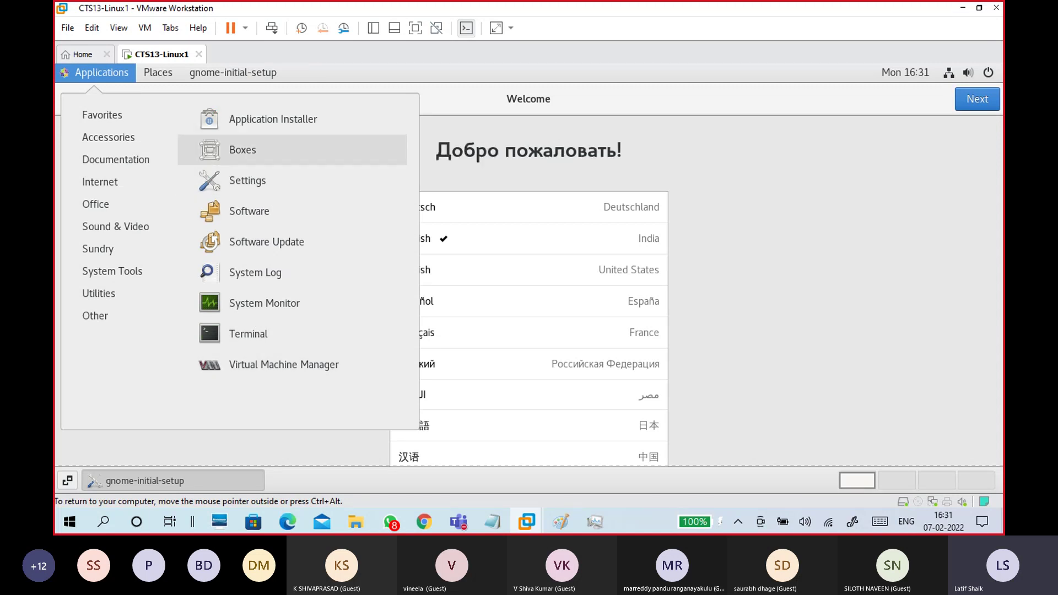
mouse_move(134, 289)
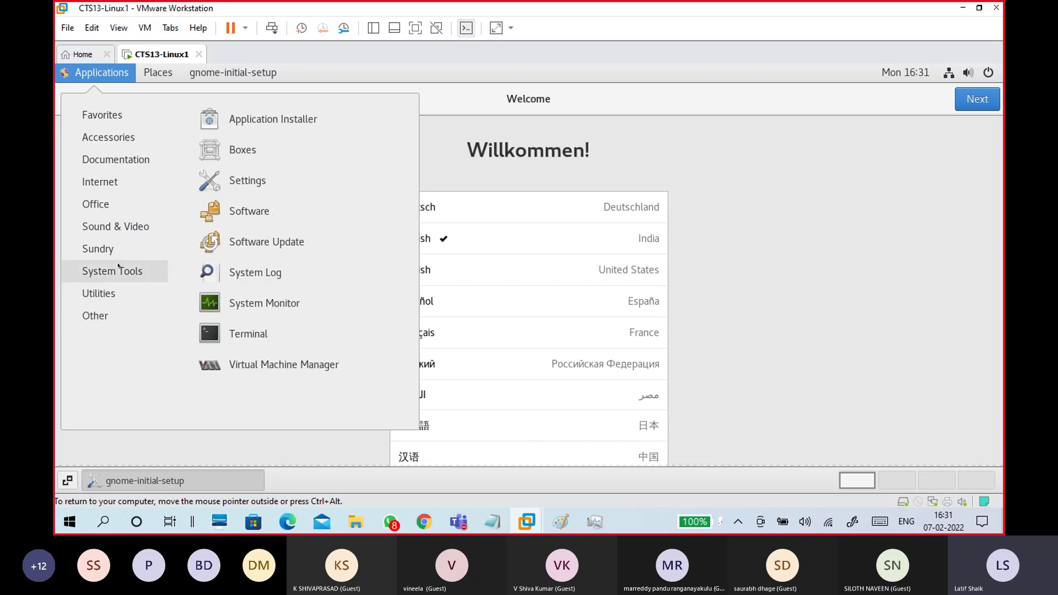
mouse_move(118, 271)
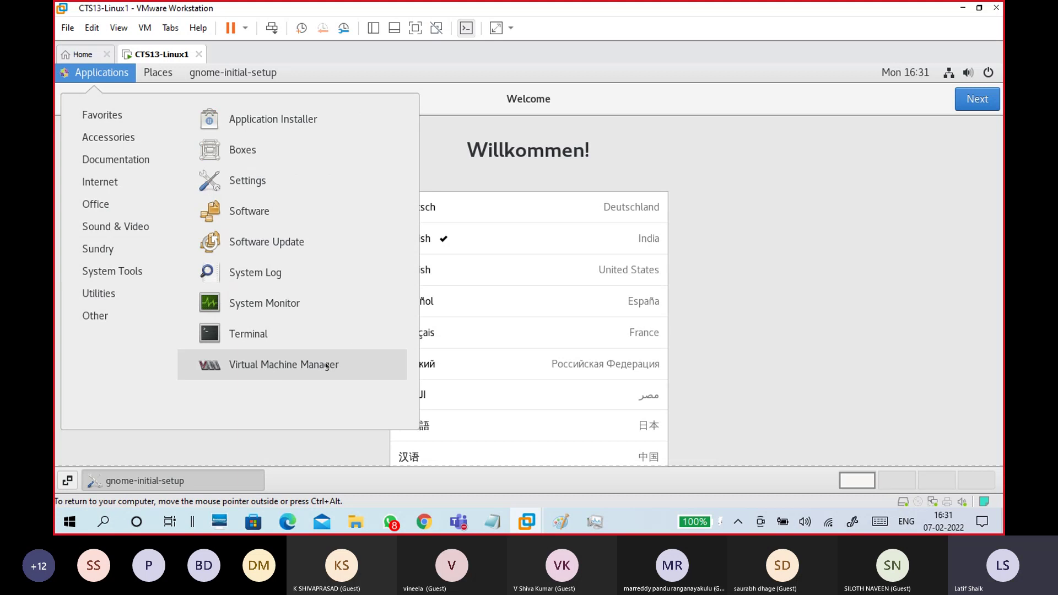
left_click(658, 111)
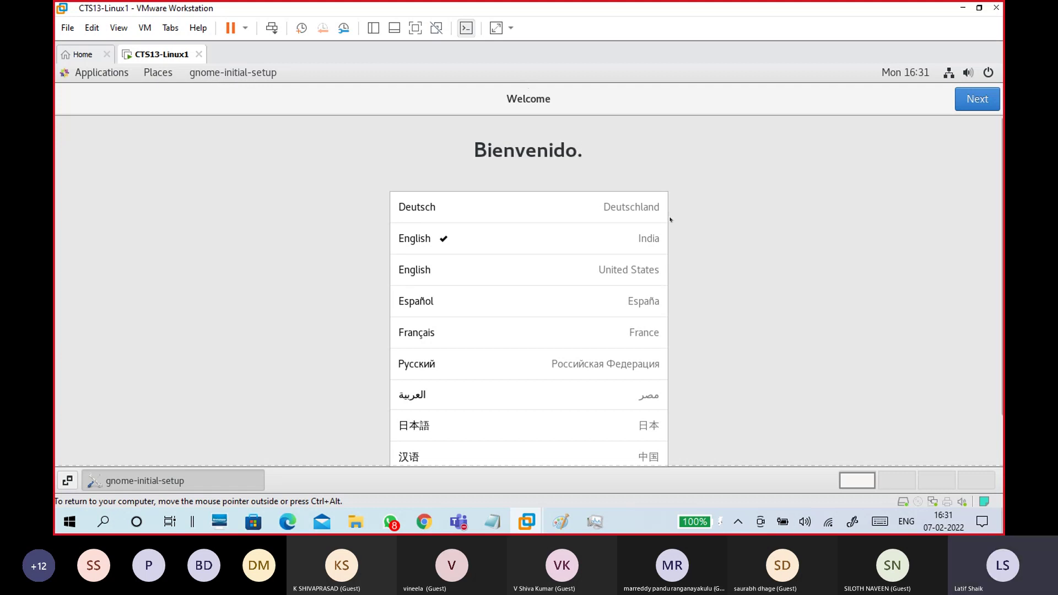
Step: Complete the GNOME welcome setup, keeping language, keyboard and privacy defaults and skipping online accounts
left_click(986, 101)
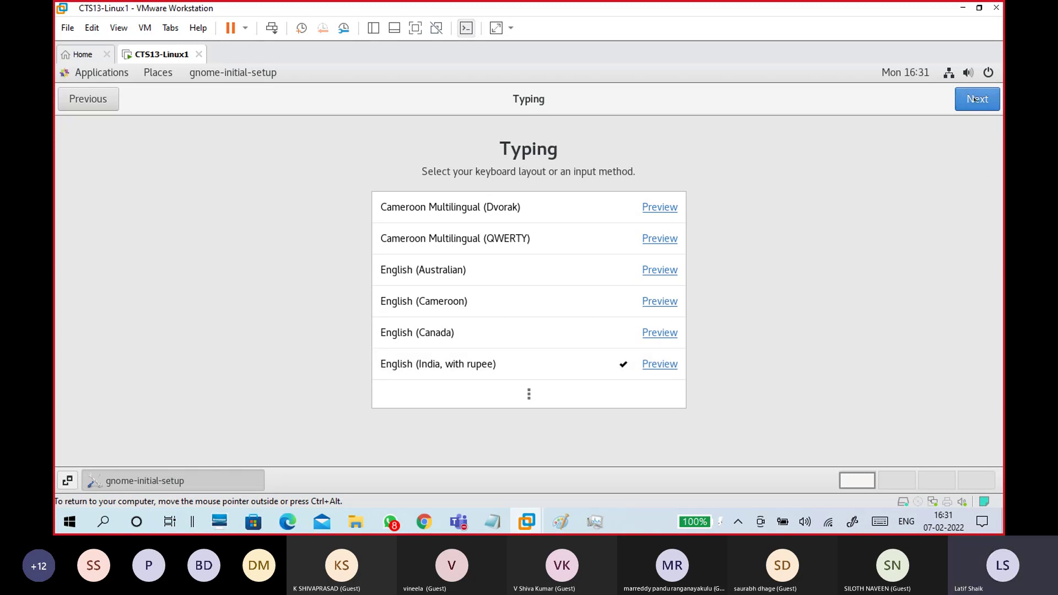
left_click(974, 100)
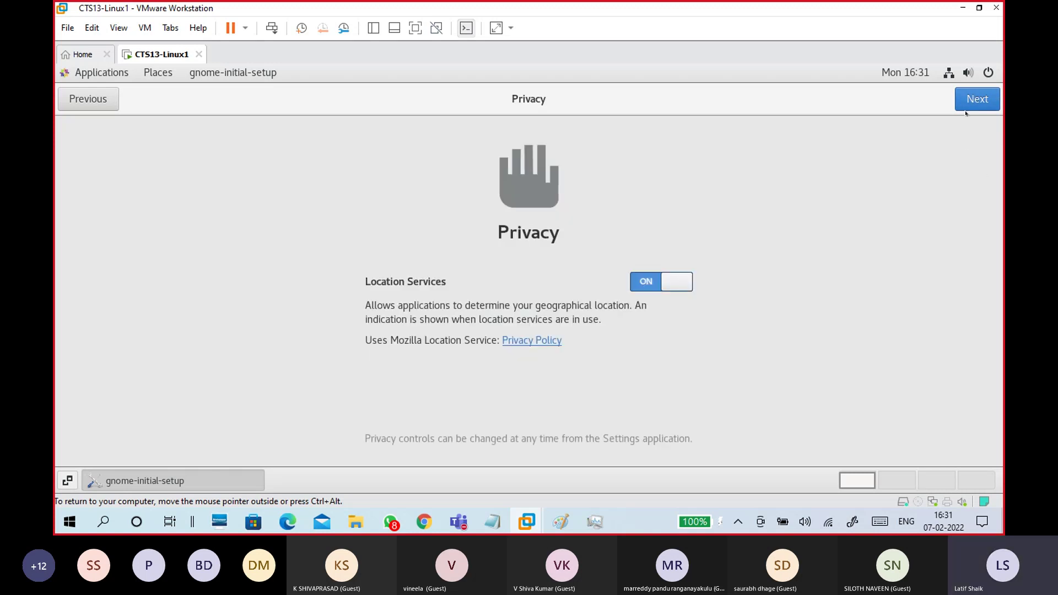
left_click(968, 105)
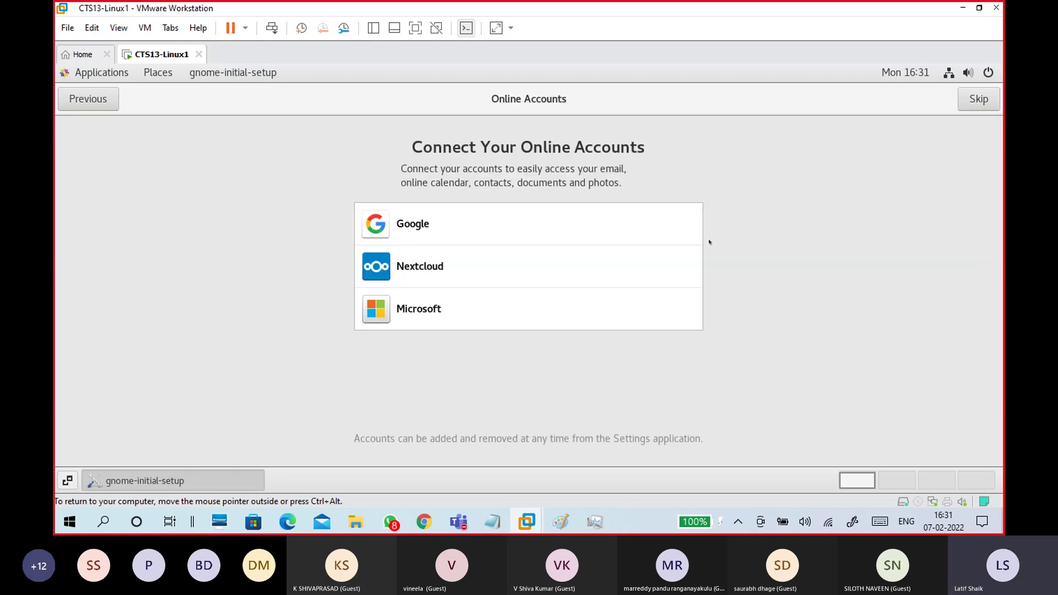
left_click(970, 105)
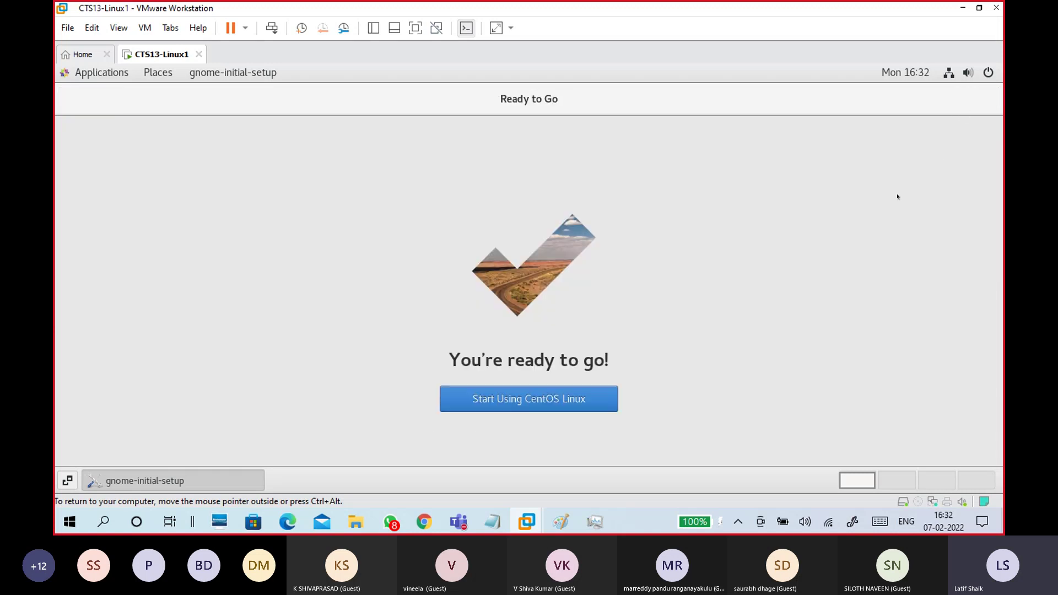
left_click(515, 397)
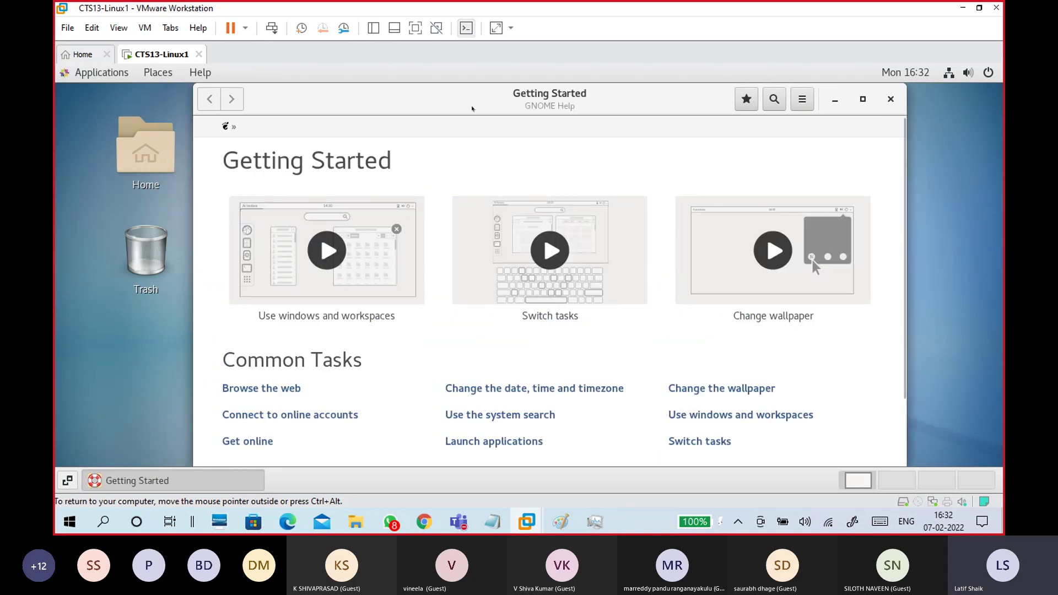
Step: Scroll through the Getting Started help page and close it
scroll(412, 426, "down", 1)
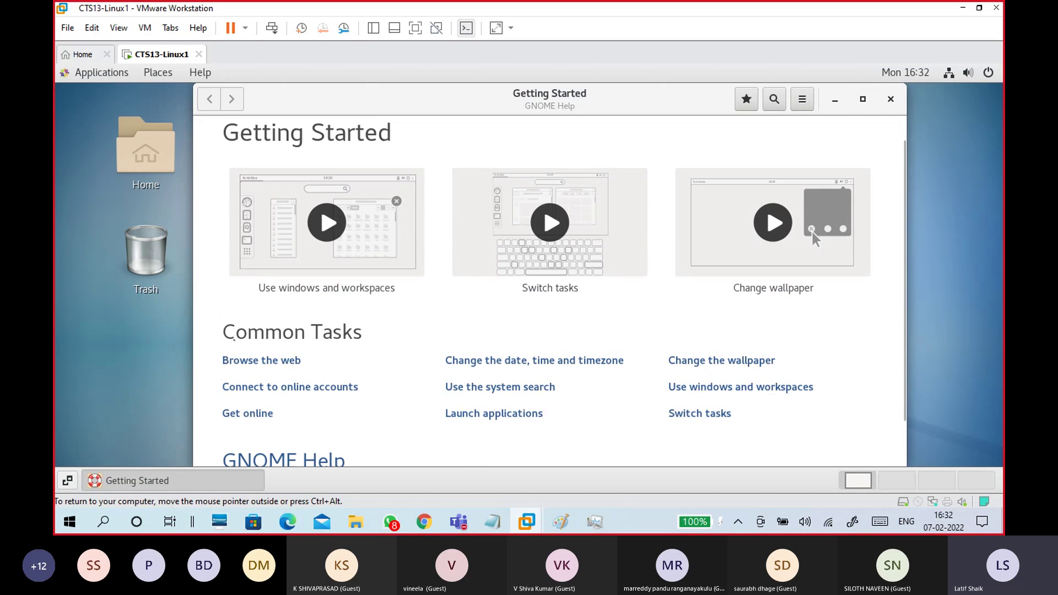
scroll(422, 438, "down", 4)
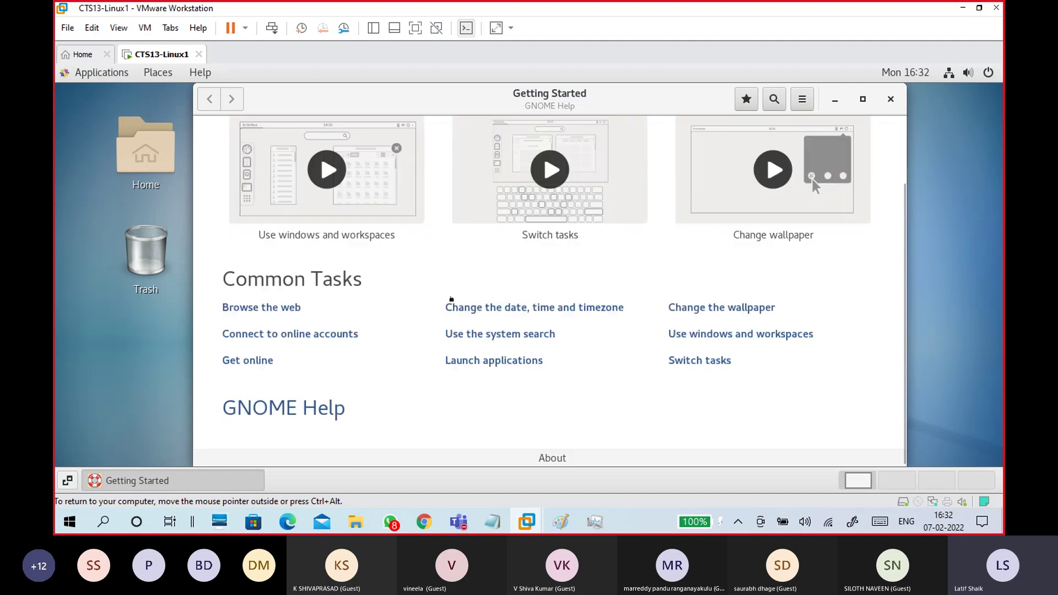
scroll(457, 342, "up", 3)
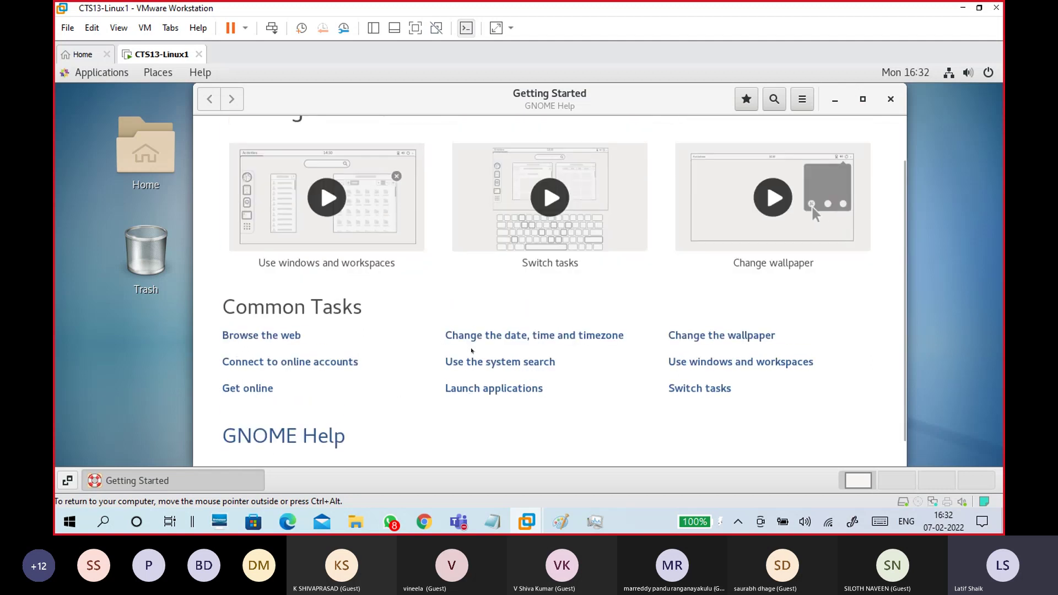
scroll(471, 350, "up", 2)
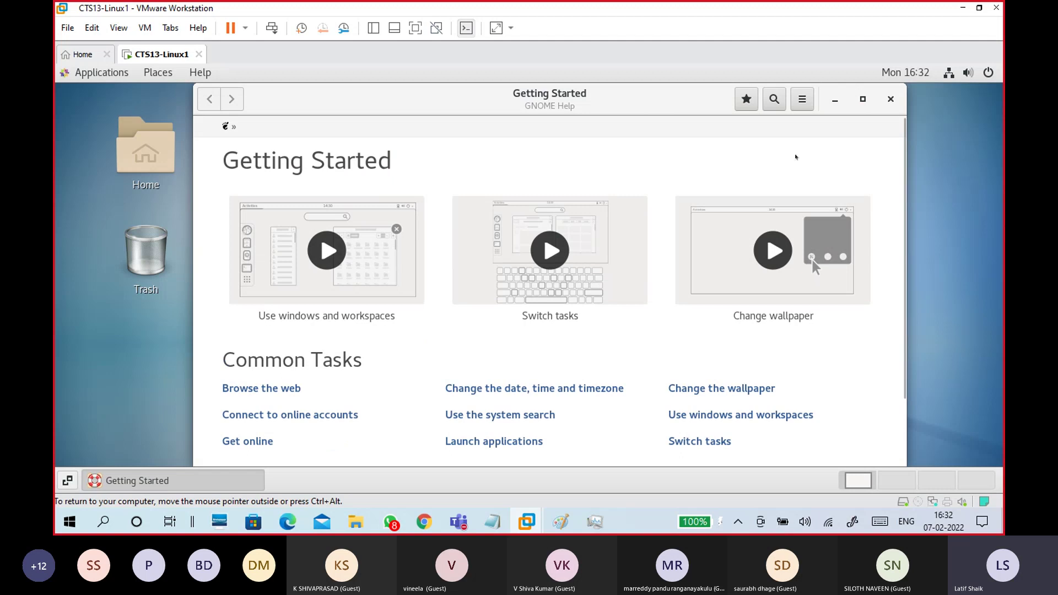
left_click(890, 99)
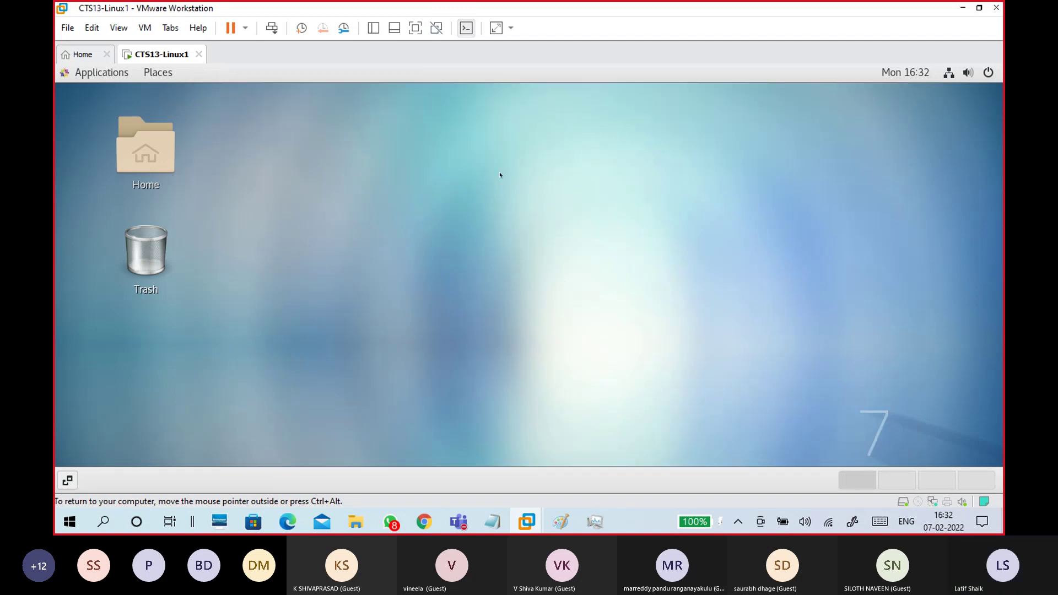
Step: Open a terminal from the desktop context menu and reposition its window
right_click(388, 174)
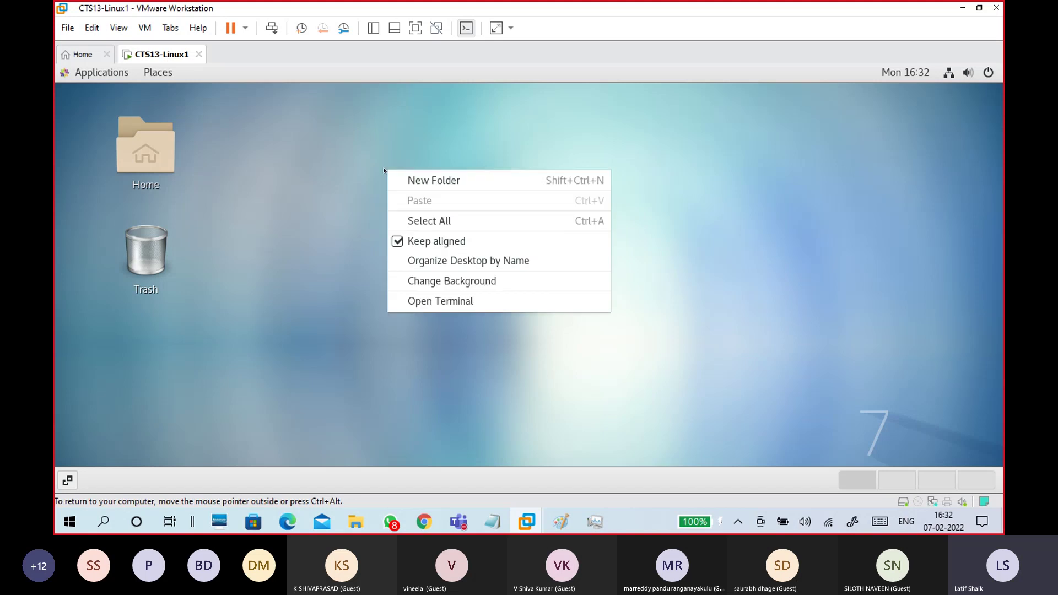
left_click(330, 139)
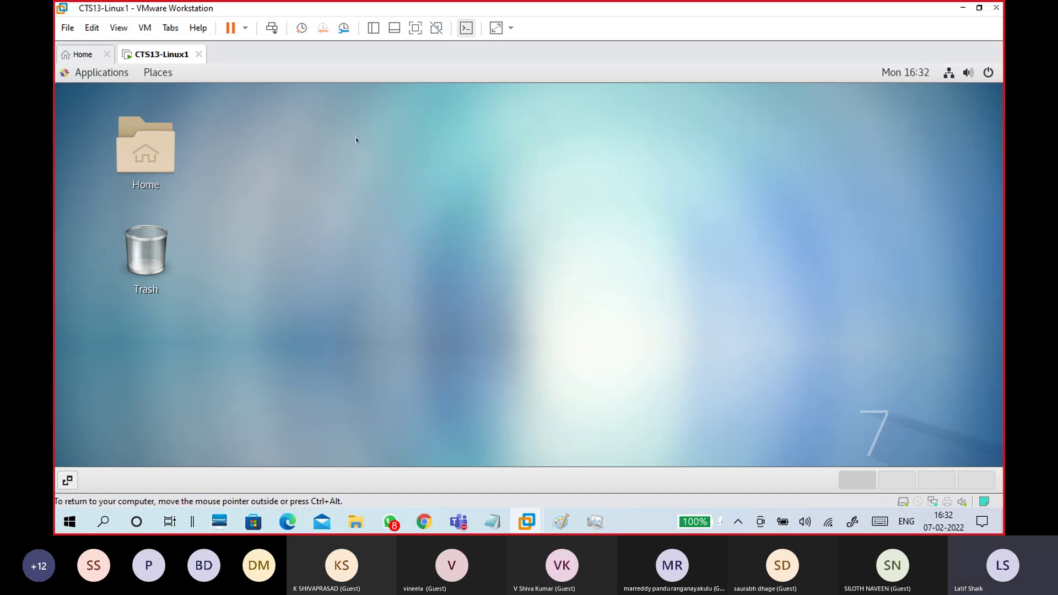
right_click(395, 141)
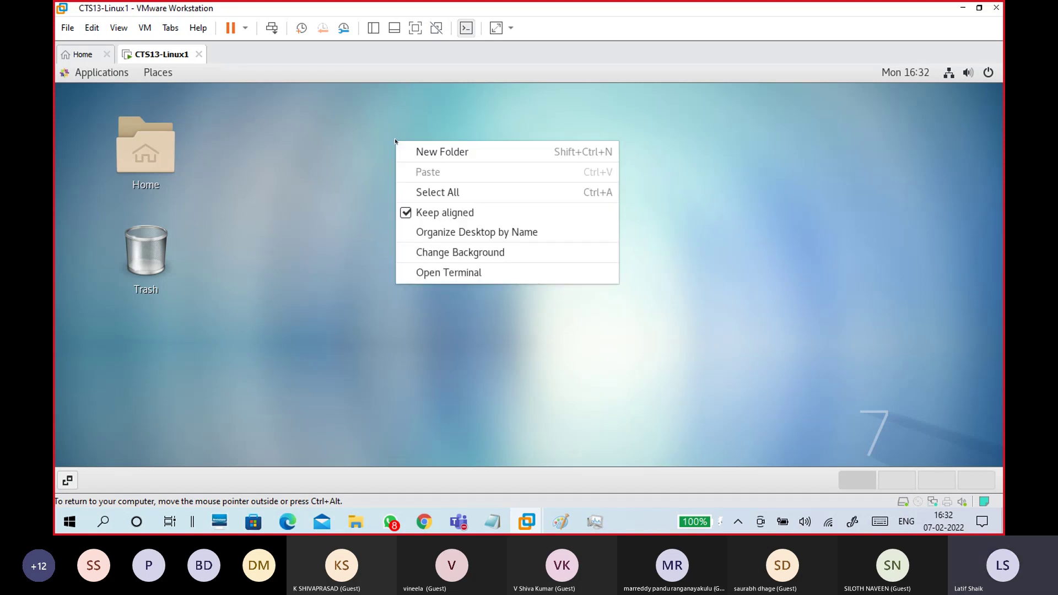
left_click(449, 273)
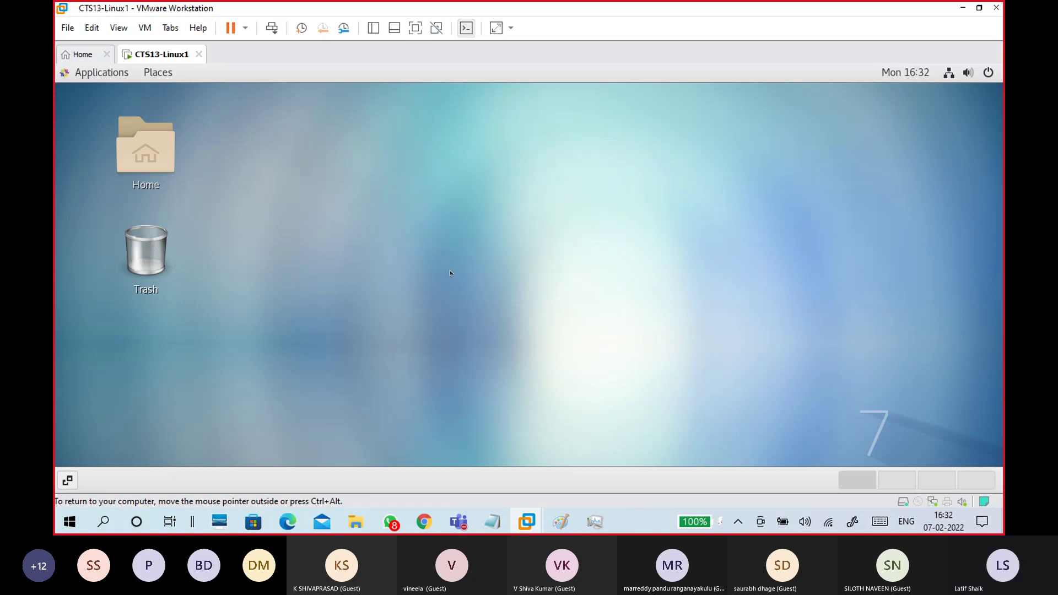
mouse_move(410, 105)
left_mouse_down()
mouse_move(445, 125)
mouse_move(428, 115)
left_mouse_up()
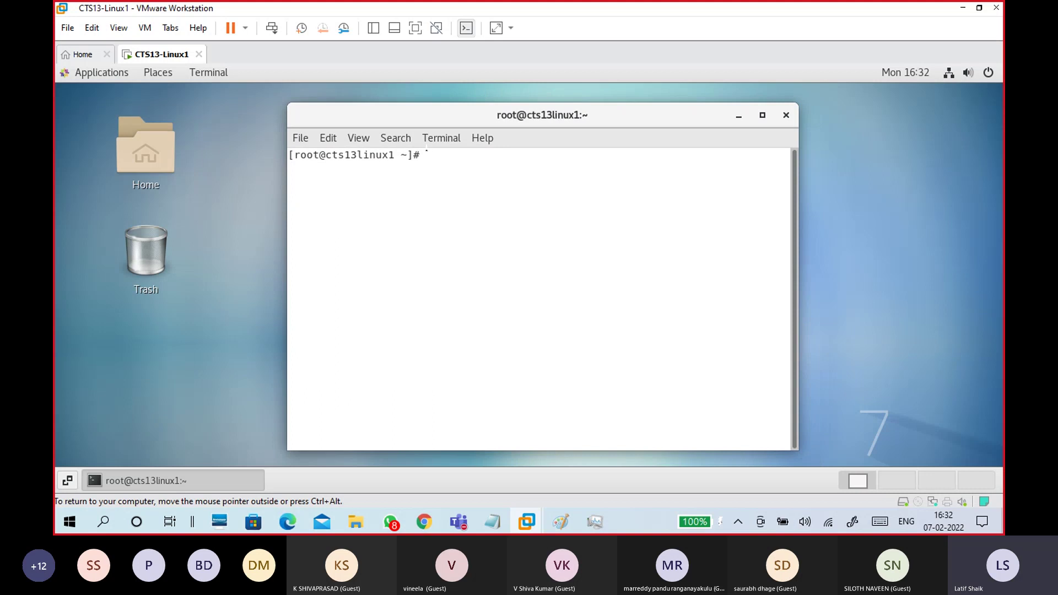
left_click_drag(420, 155, 292, 156)
left_click(307, 172)
left_click_drag(429, 155, 307, 156)
left_click_drag(429, 156, 294, 156)
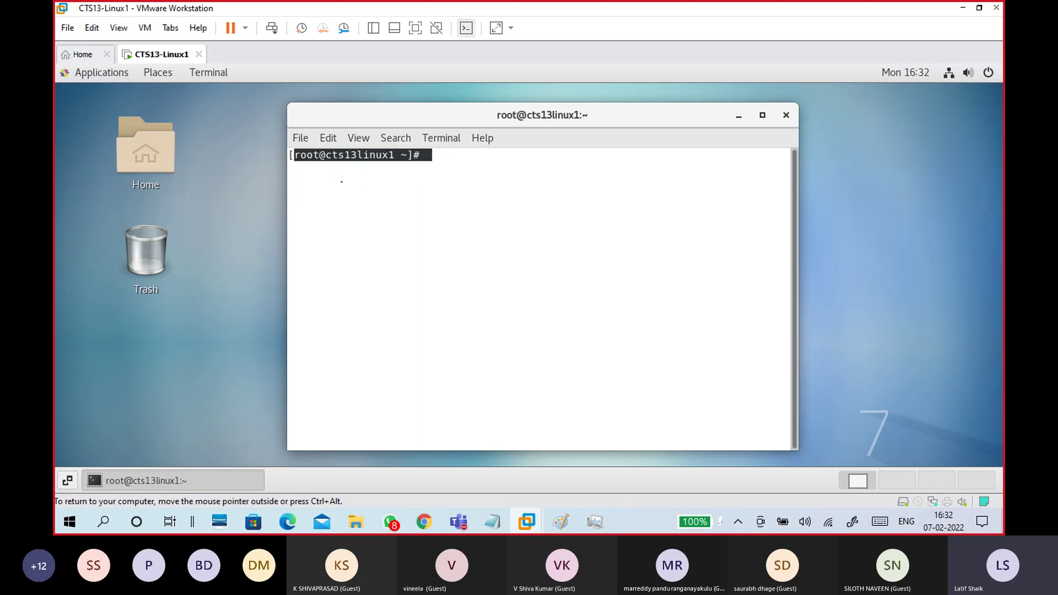
Step: Look through the terminal Preferences profile tabs, general and shortcut settings, then close them
left_click(328, 139)
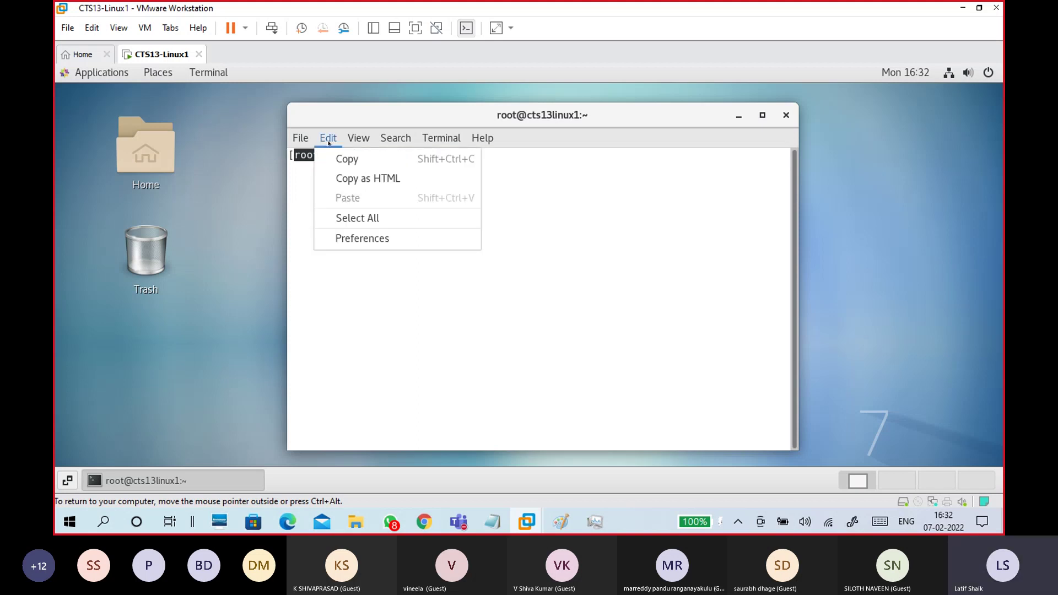
left_click(339, 238)
left_click_drag(372, 97, 519, 97)
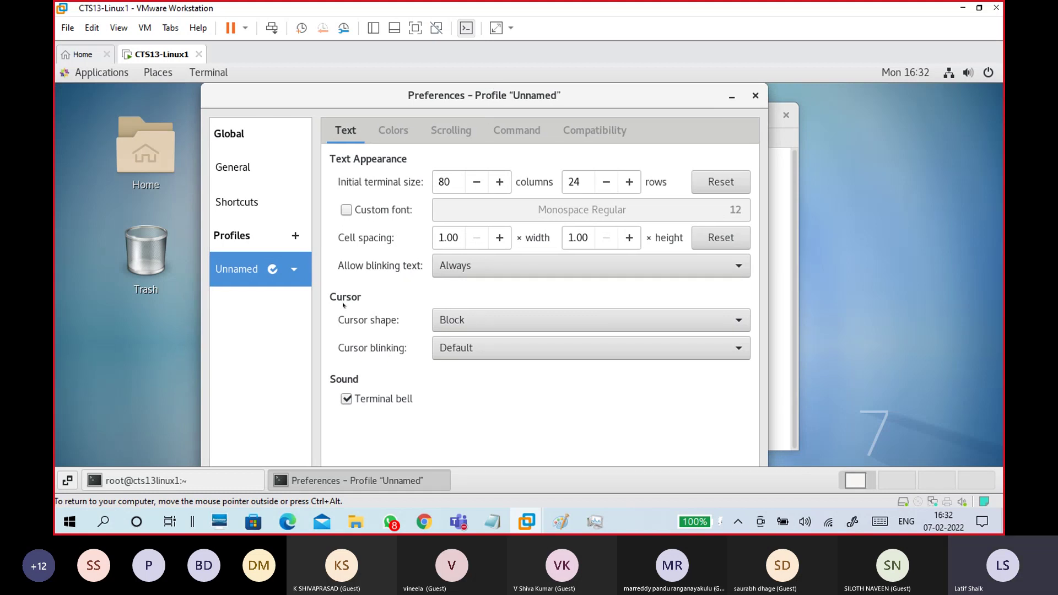
left_click(406, 132)
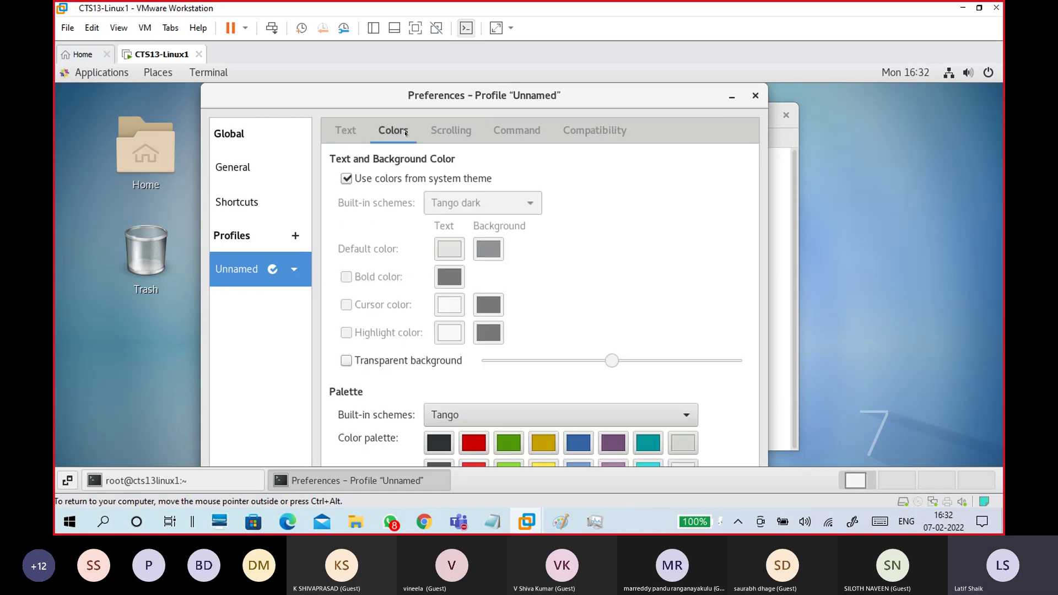
left_click(451, 133)
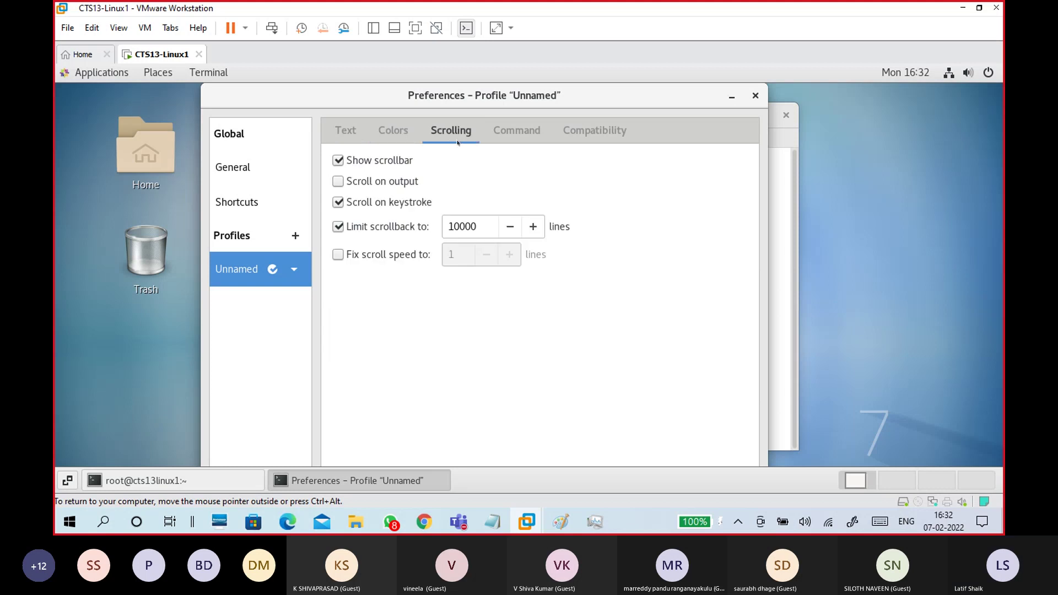
left_click(529, 134)
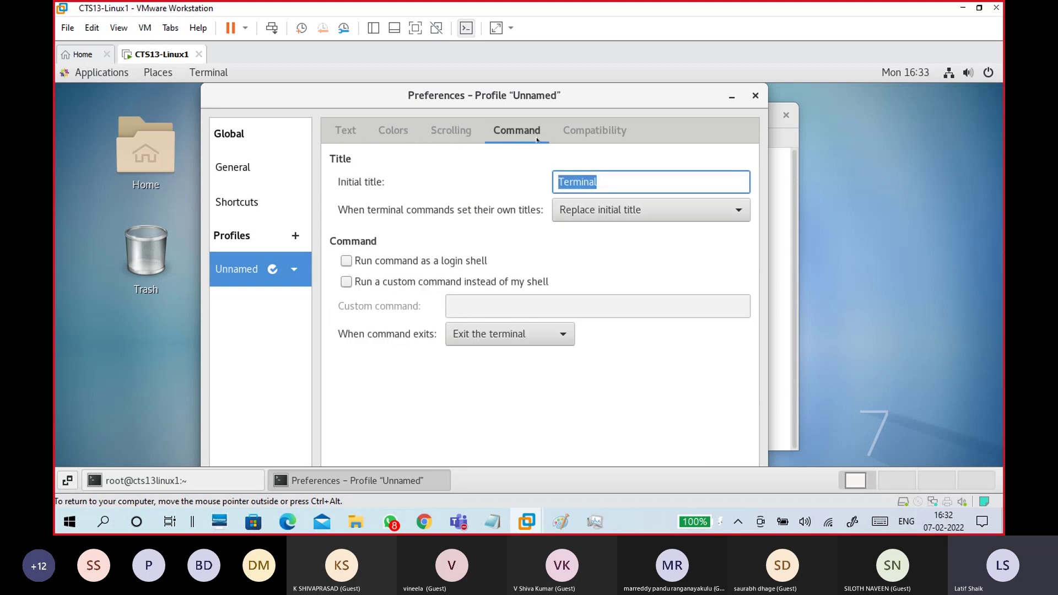
left_click(585, 136)
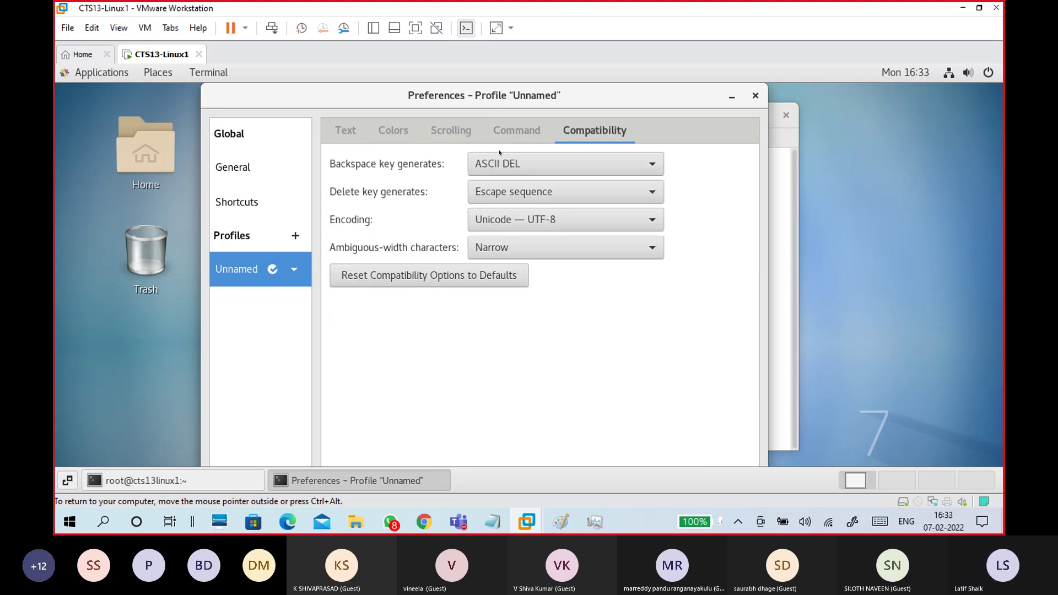
left_click(347, 130)
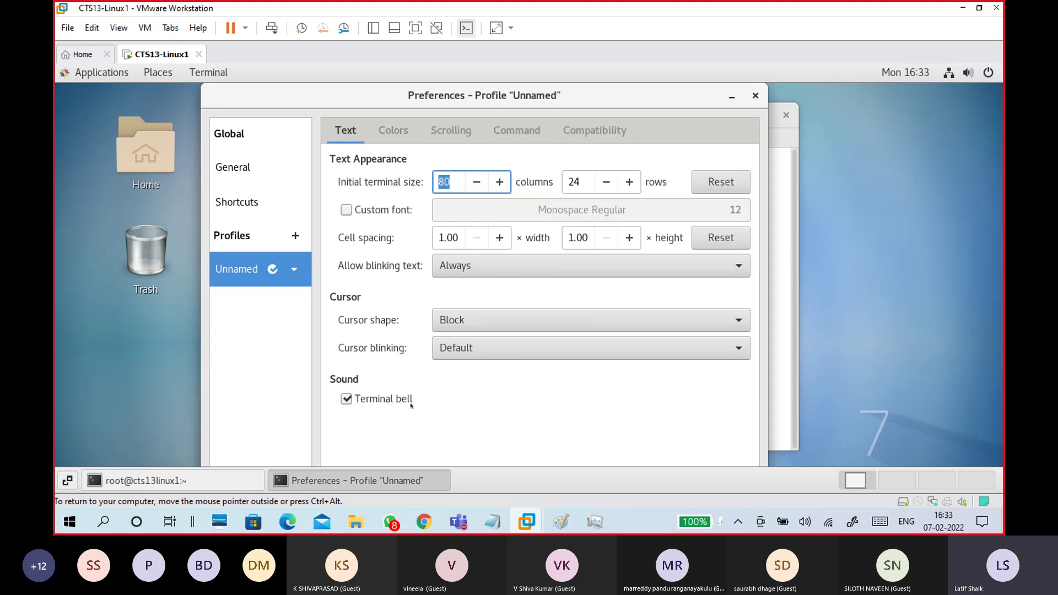
left_click(240, 175)
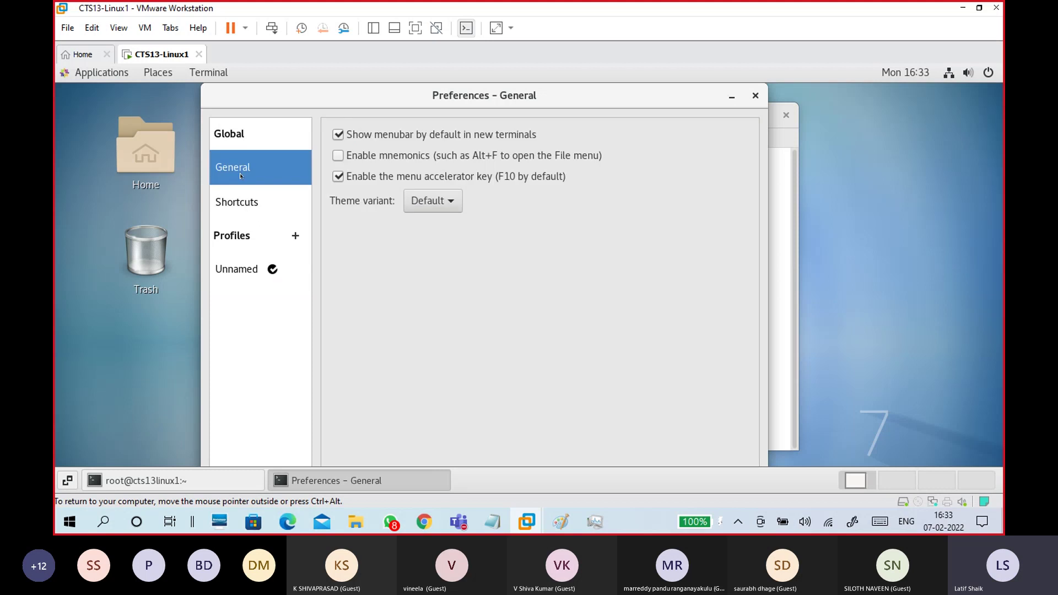
left_click(242, 193)
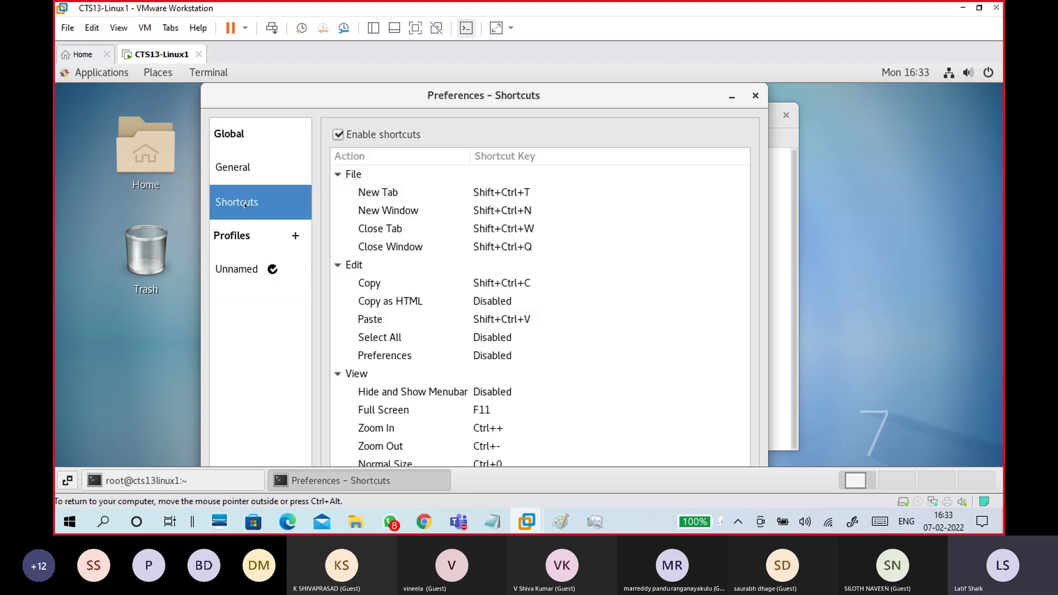
left_click(240, 271)
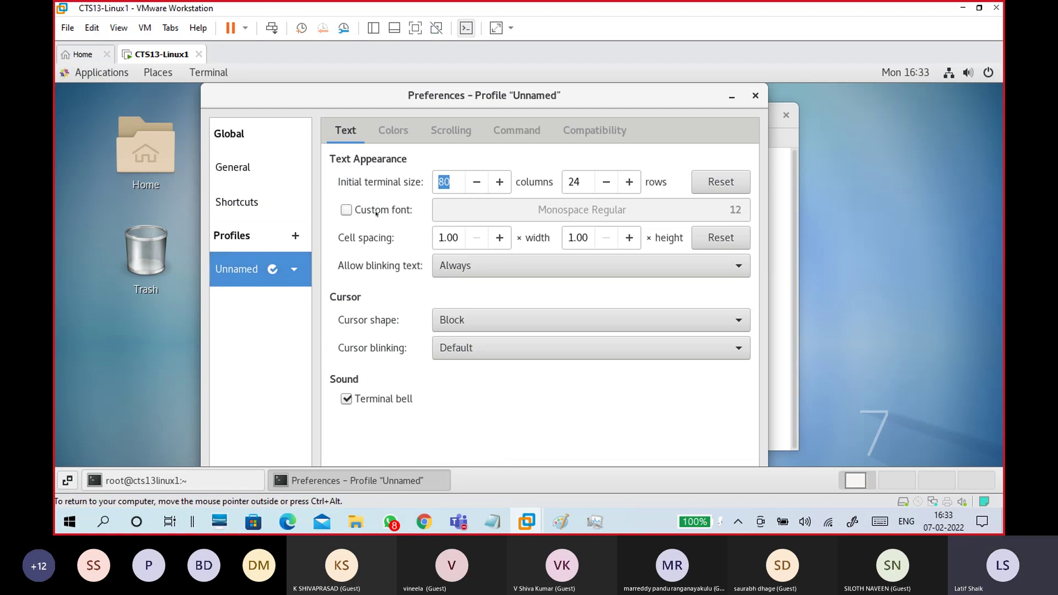
left_click(755, 96)
Step: Enable Custom font in the terminal profile preferences and bring up the font chooser
left_click(328, 138)
left_click(331, 238)
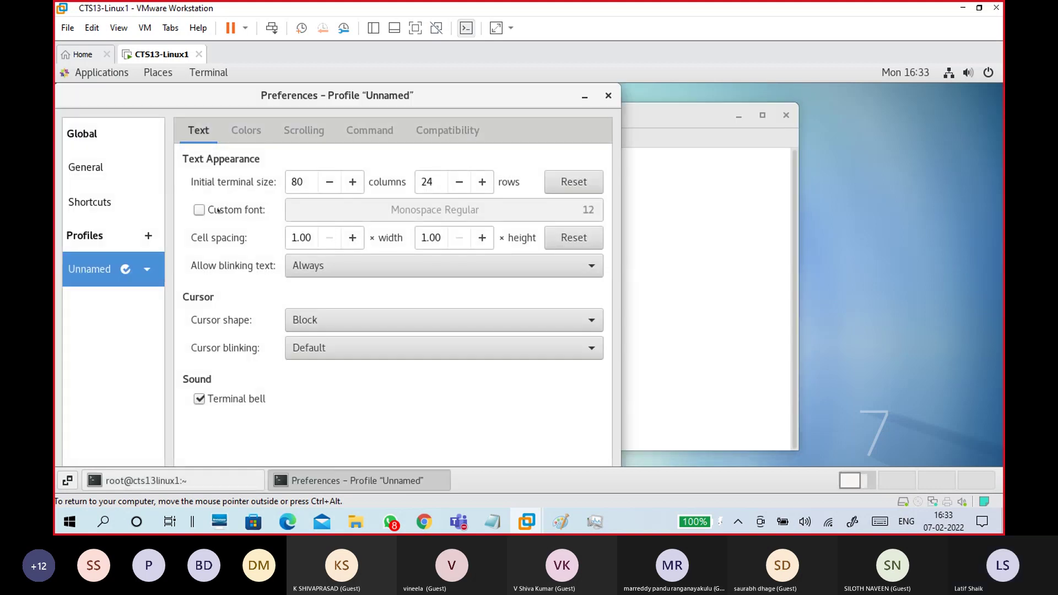
left_click(235, 215)
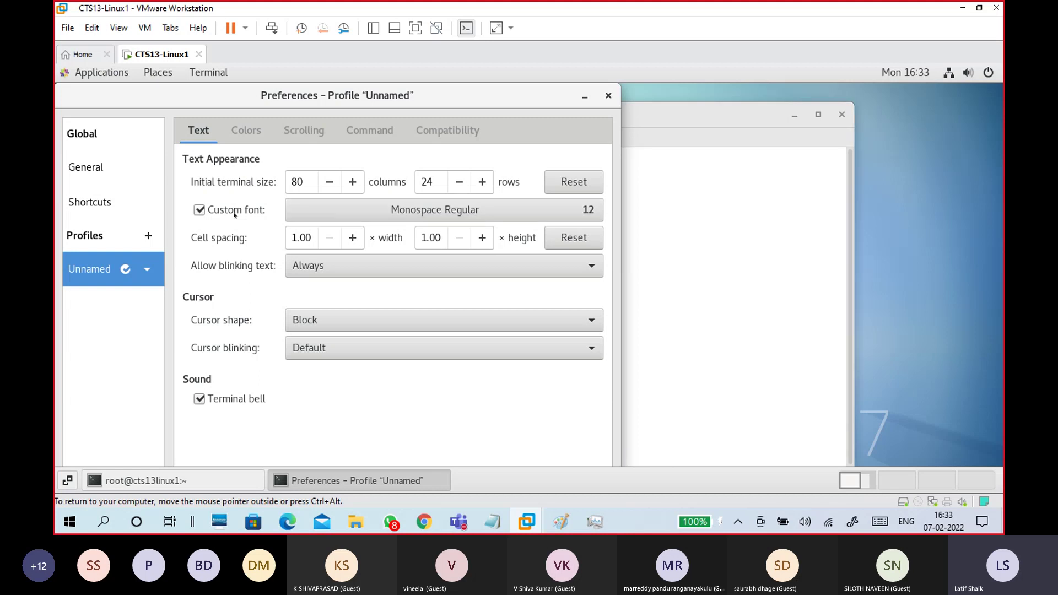
left_click(228, 215)
left_click(227, 215)
left_click(227, 216)
left_click(227, 215)
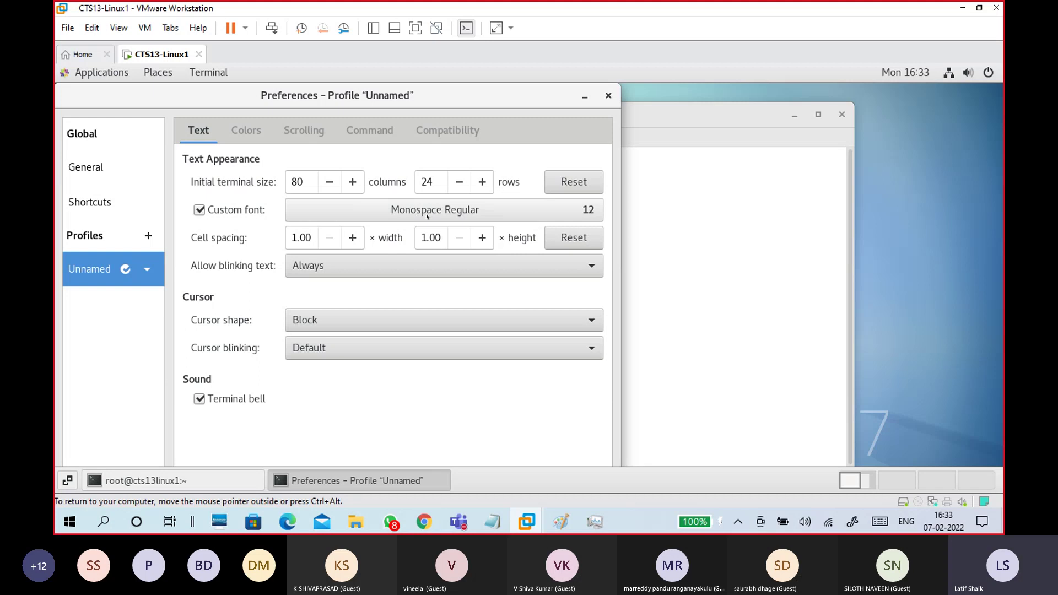
left_click(574, 216)
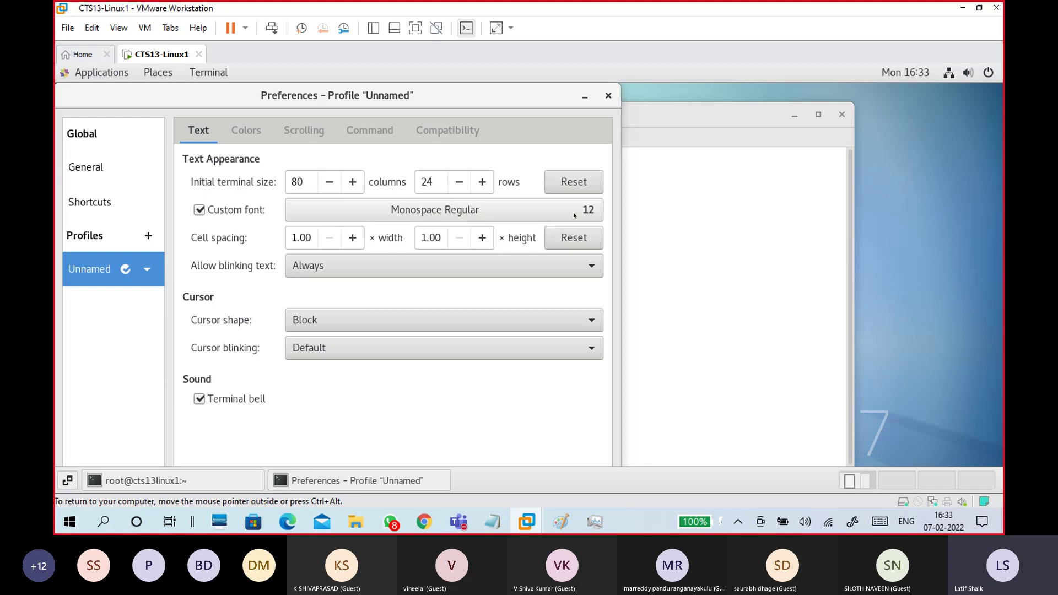
left_click(352, 264)
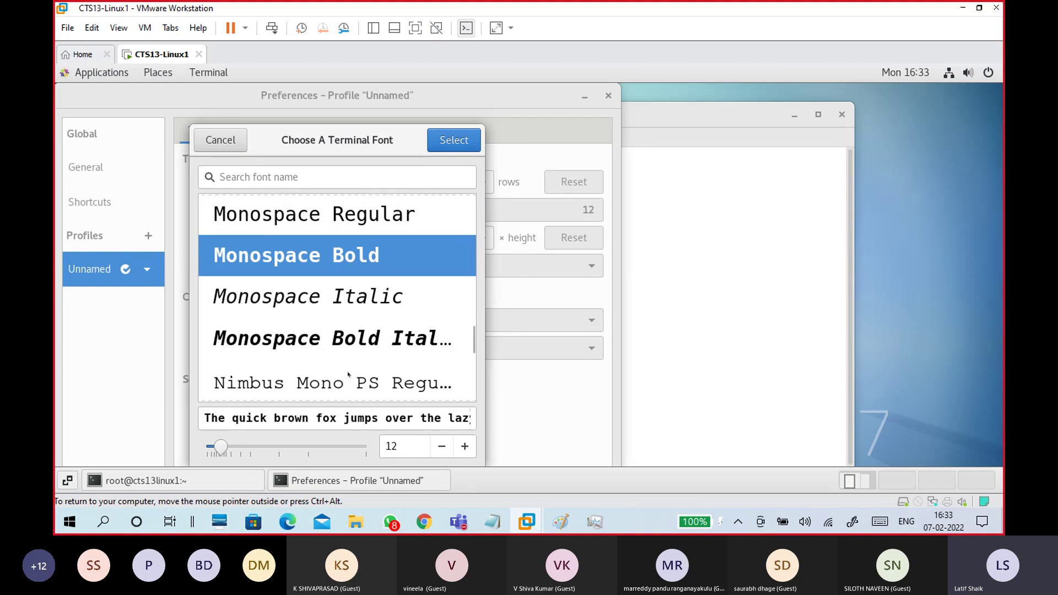
Step: Choose Monospace Bold at size 18 as the terminal font and close Preferences
left_click(350, 232)
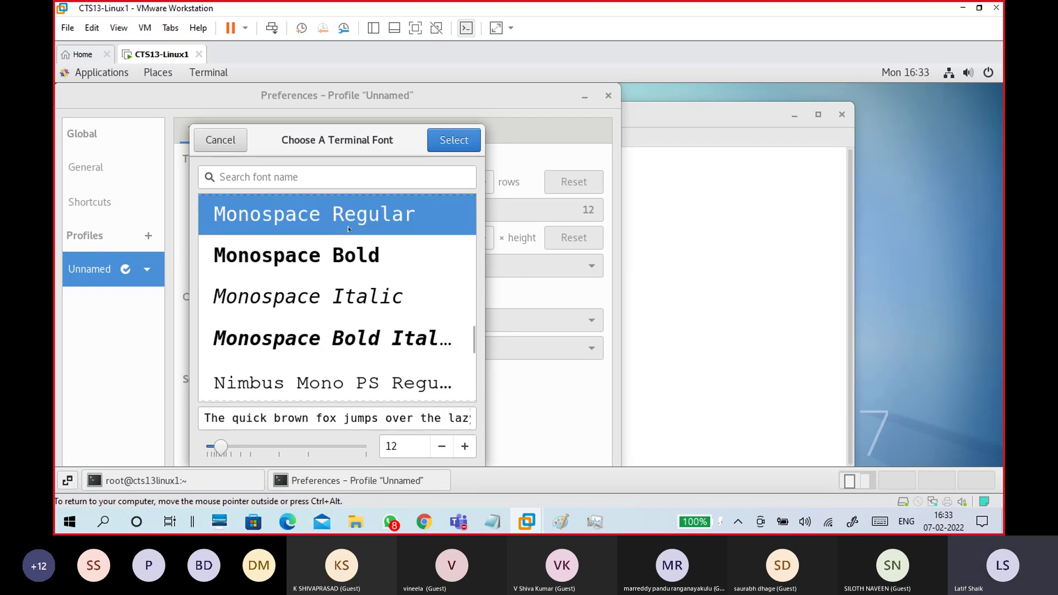
left_click(358, 257)
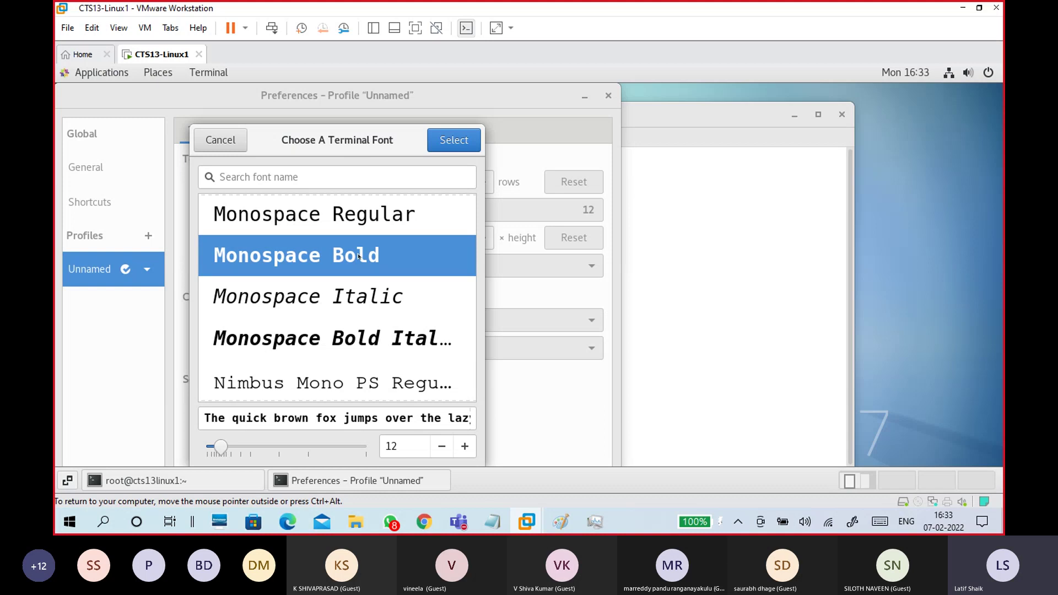
left_click(465, 448)
left_click(465, 448)
left_click(464, 447)
left_click(464, 447)
left_click(464, 447)
left_click_drag(302, 417, 439, 417)
left_click(463, 447)
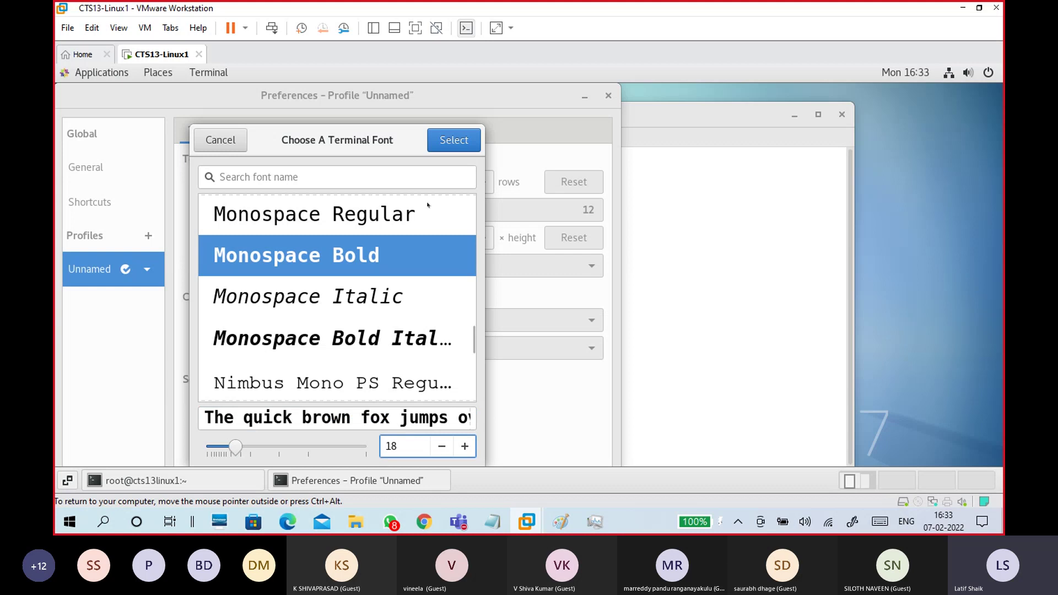
left_click(441, 147)
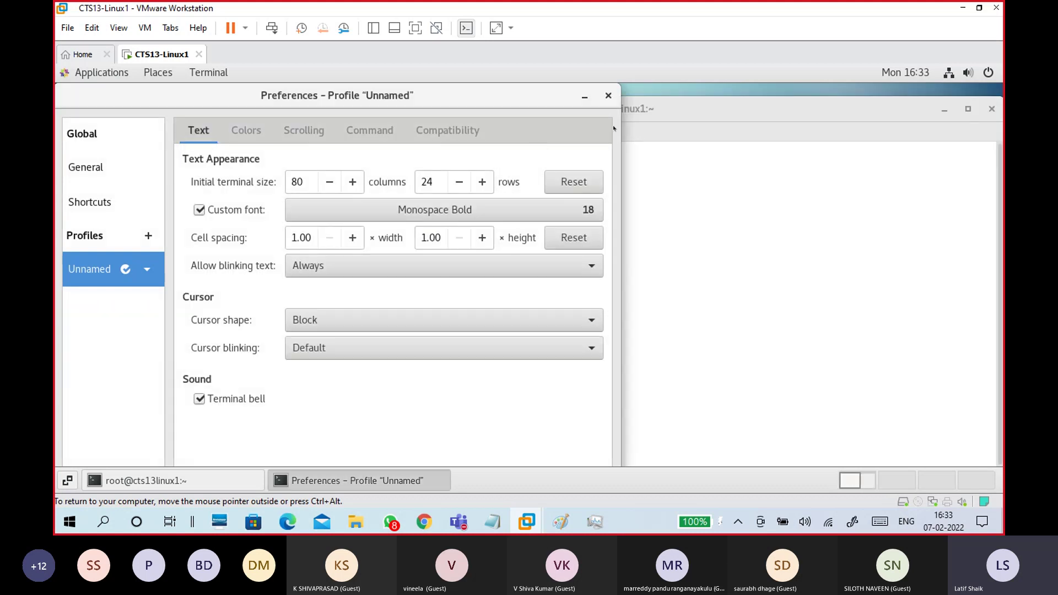
left_click(608, 96)
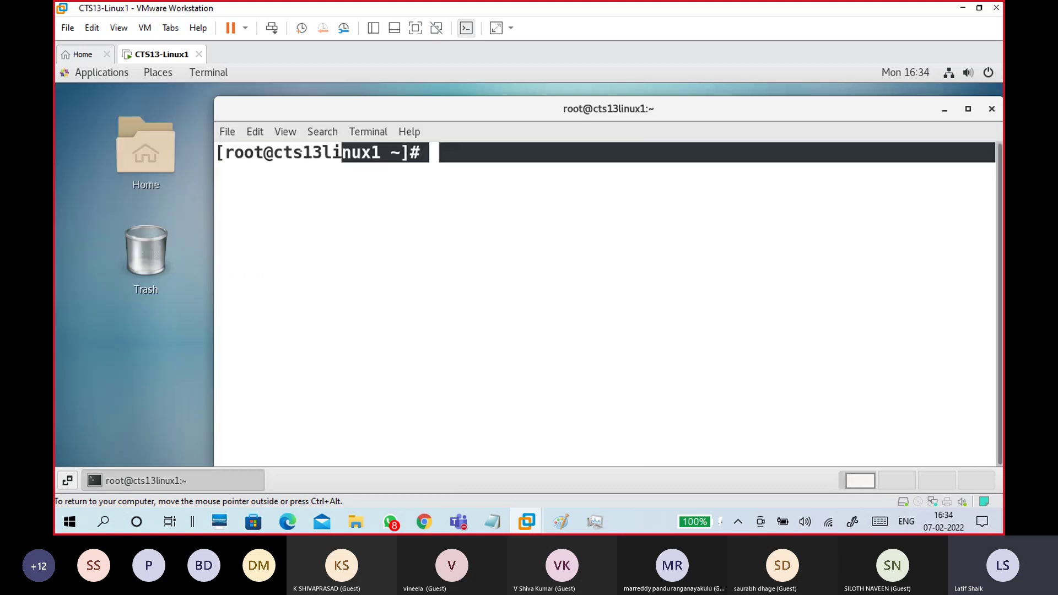
Step: Run ls in the terminal to list the root home directory files
left_click_drag(311, 113, 256, 103)
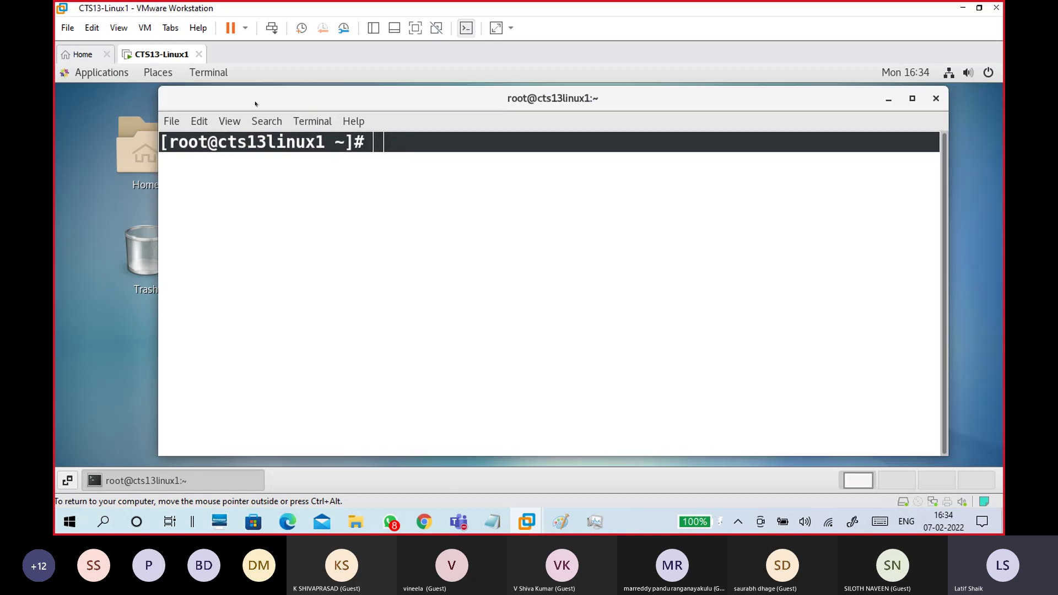
type("gdhgfd")
key("BackSpace")
key("BackSpace")
key("BackSpace")
key("BackSpace")
key("BackSpace")
key("BackSpace")
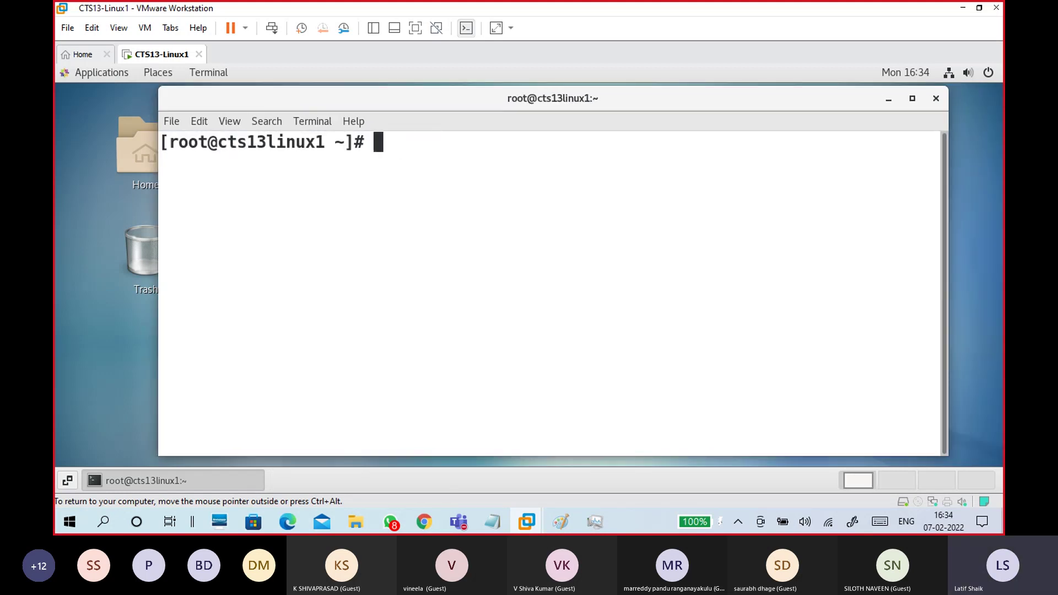
type("ls")
key("Return")
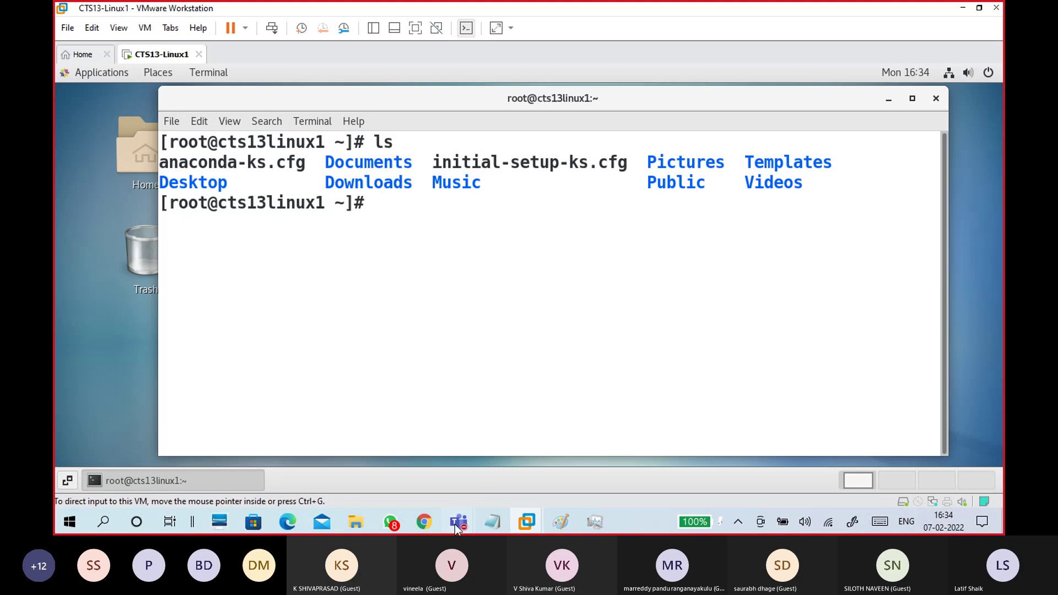
left_click(451, 469)
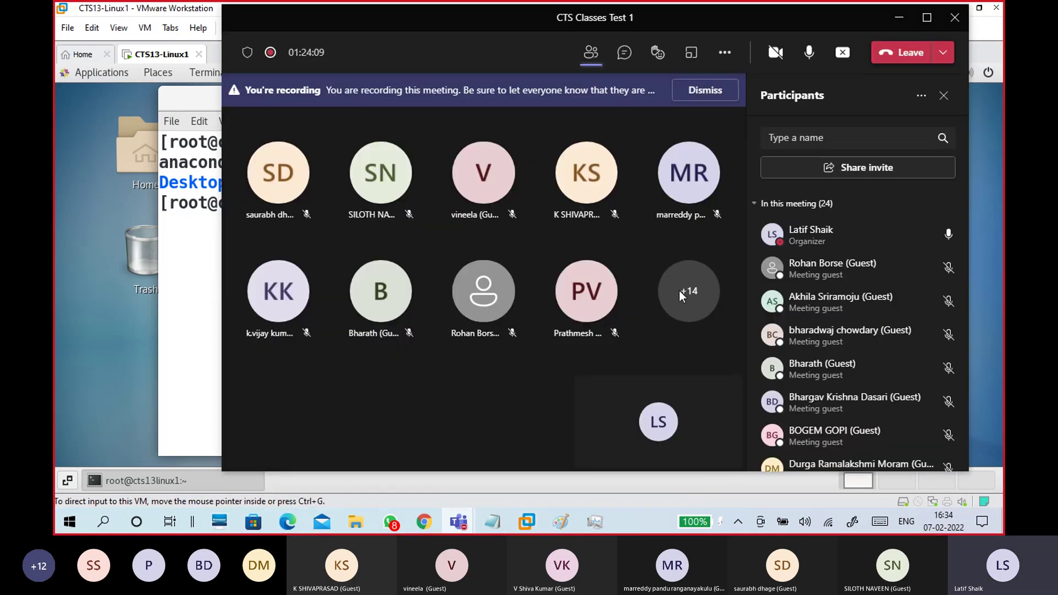
left_click(898, 17)
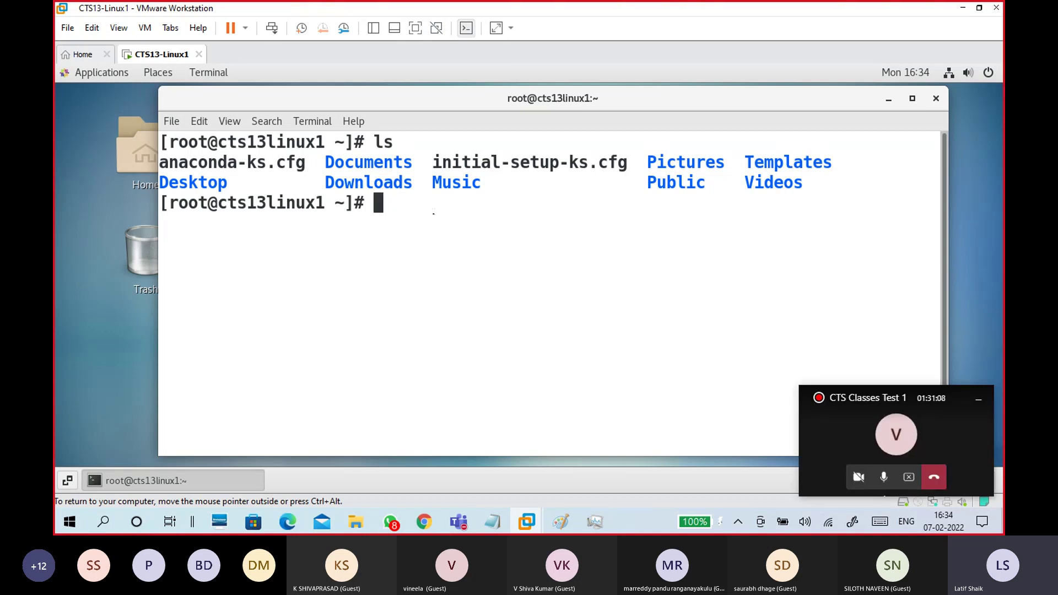
Step: Run uname -r to show kernel version 3.10.0-1160.el7.x86_64
type("uname -r")
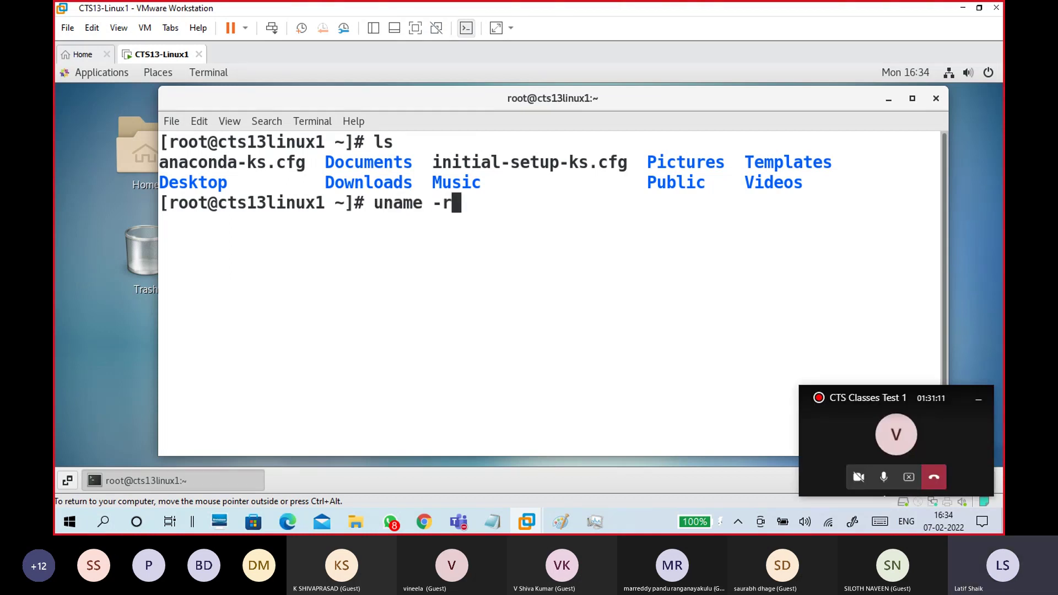
key("Return")
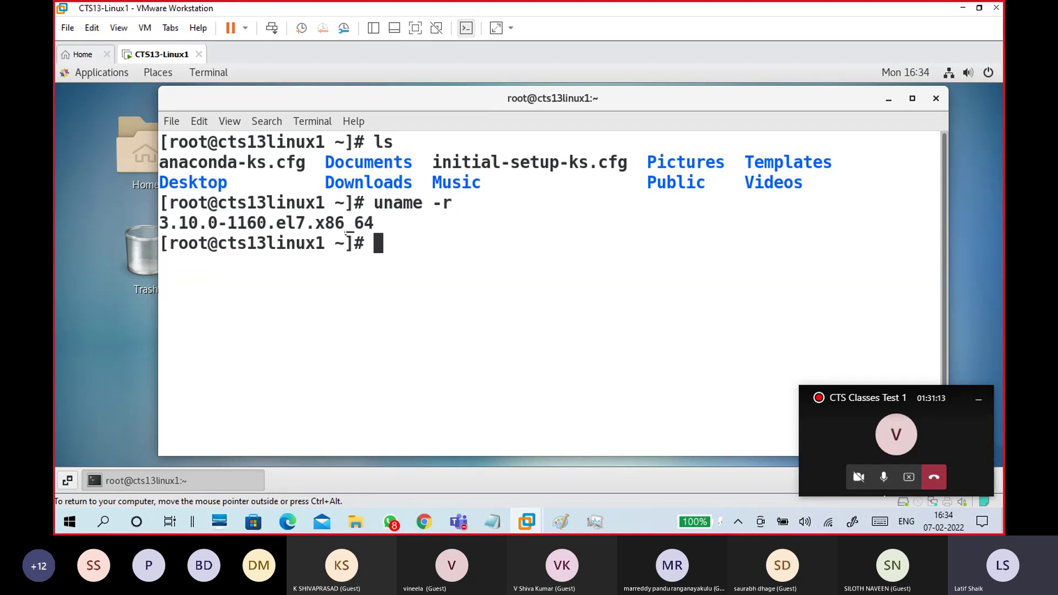
left_click_drag(373, 223, 151, 229)
left_click(378, 243)
left_click_drag(380, 226, 268, 223)
left_click(379, 237)
Step: List hidden files with ls -a, then clear the terminal
type("ls -a")
key("Return")
type("cd")
key("BackSpace")
key("BackSpace")
key("BackSpace")
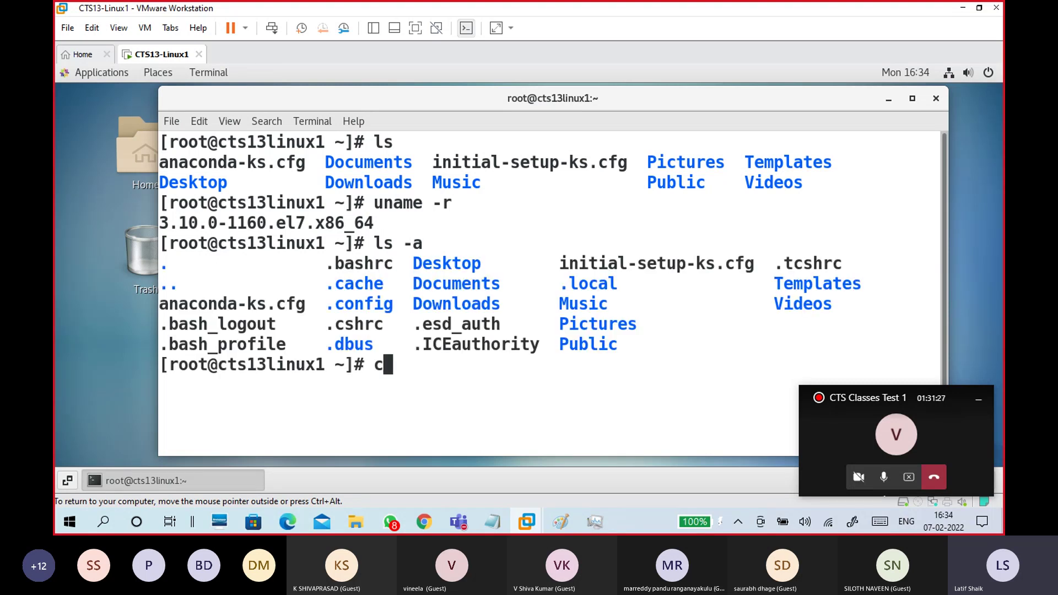
type("clear")
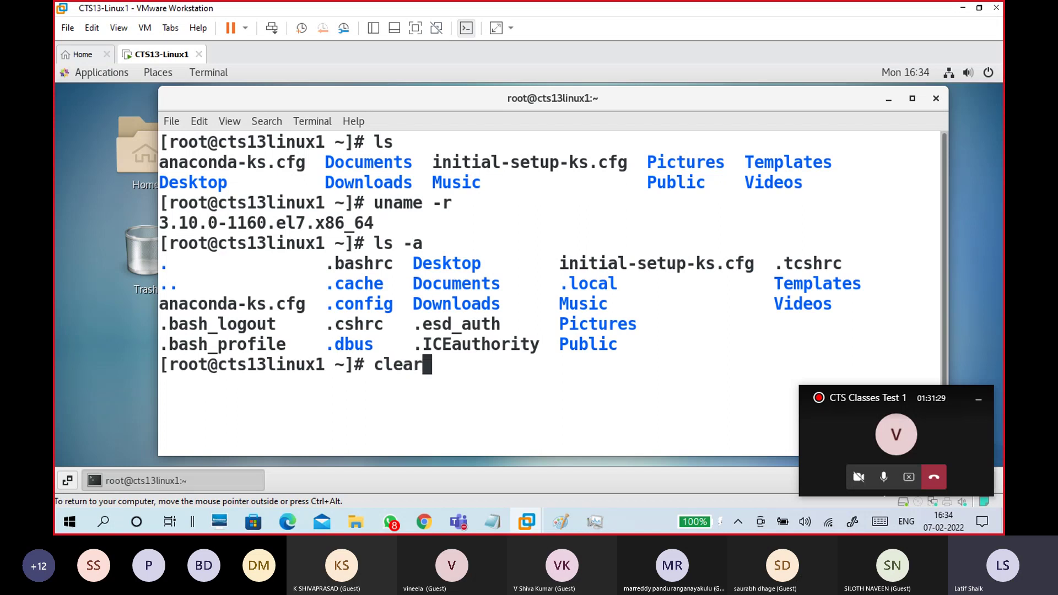
key("Return")
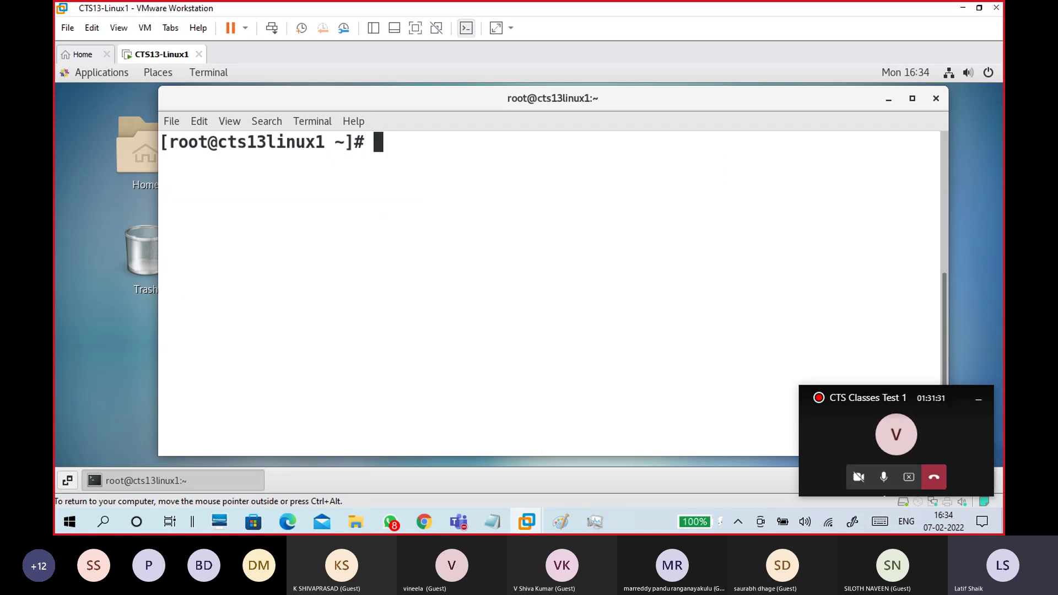
Step: Run ip addr to show network interfaces, including ens33 at 192.168.0.139/24
type("ip addr")
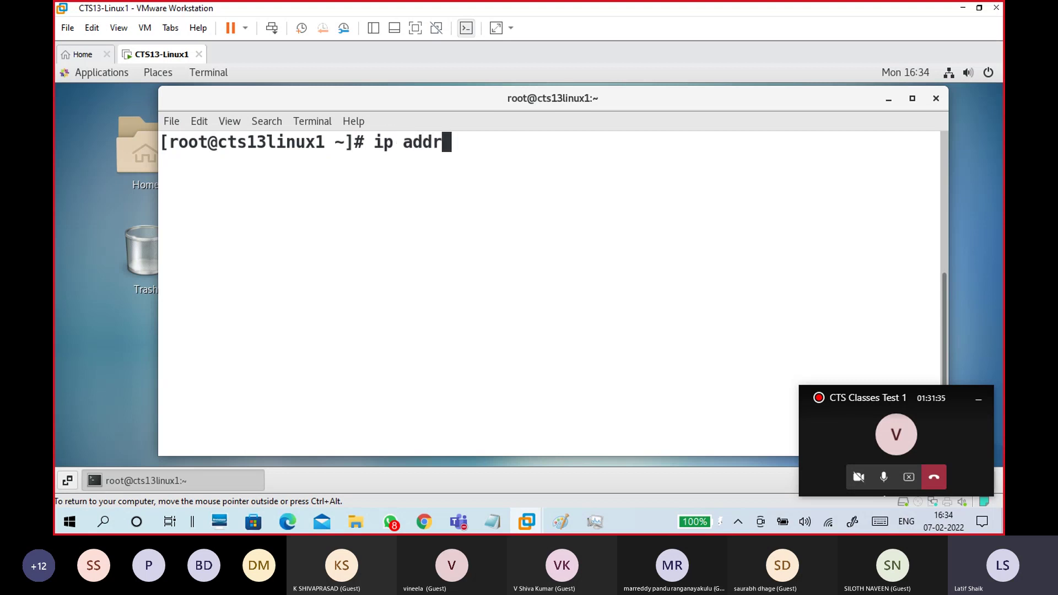
key("Return")
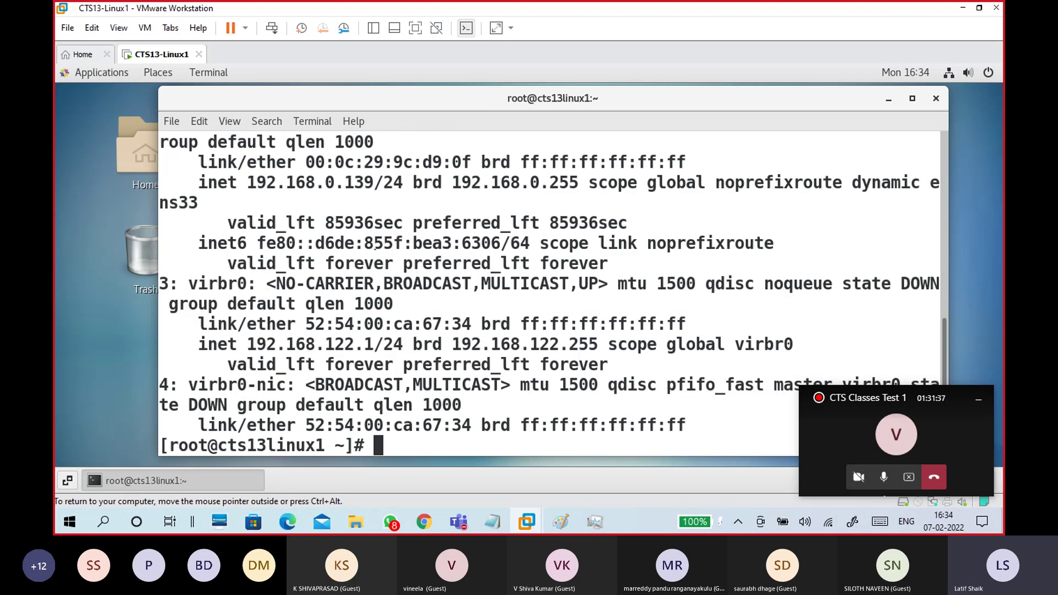
scroll(350, 307, "up", 2)
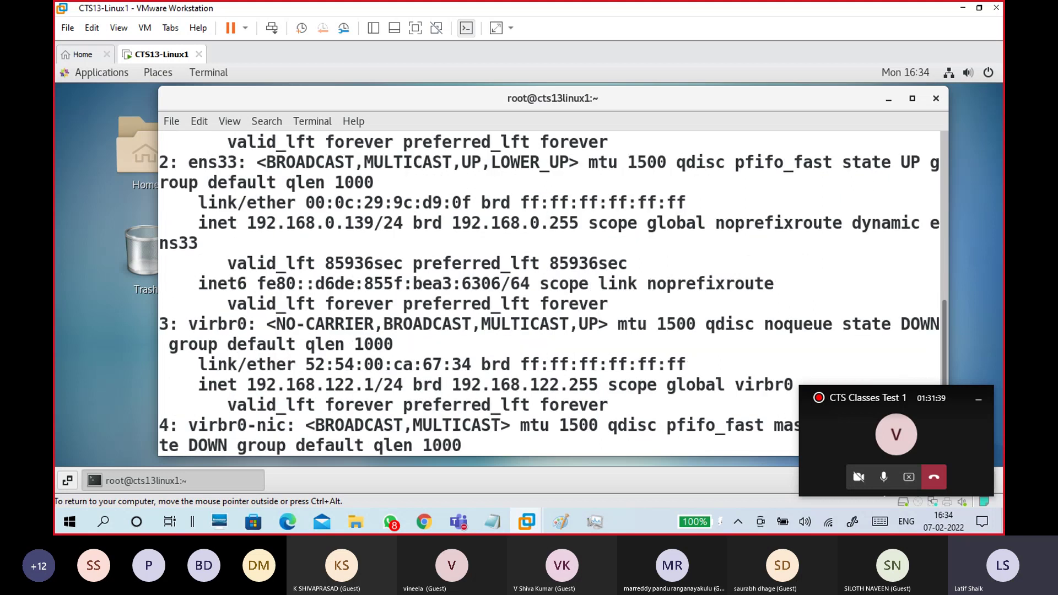
left_click_drag(187, 203, 247, 203)
scroll(372, 265, "up", 2)
scroll(372, 265, "up", 2)
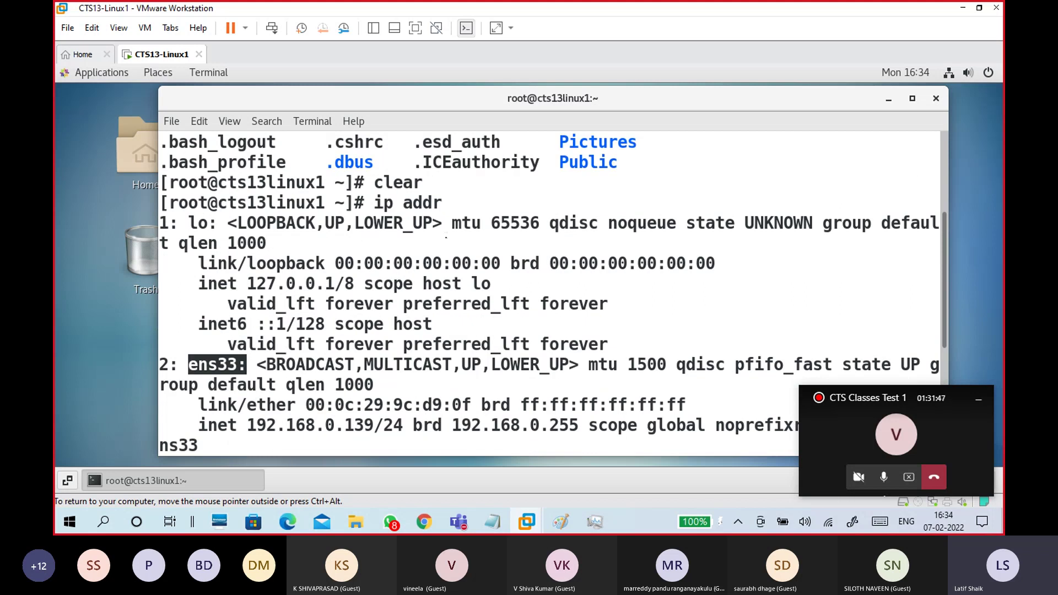
Step: Maximise the terminal, clear it, and recall the ip addr command
left_click(912, 99)
scroll(523, 298, "down", 4)
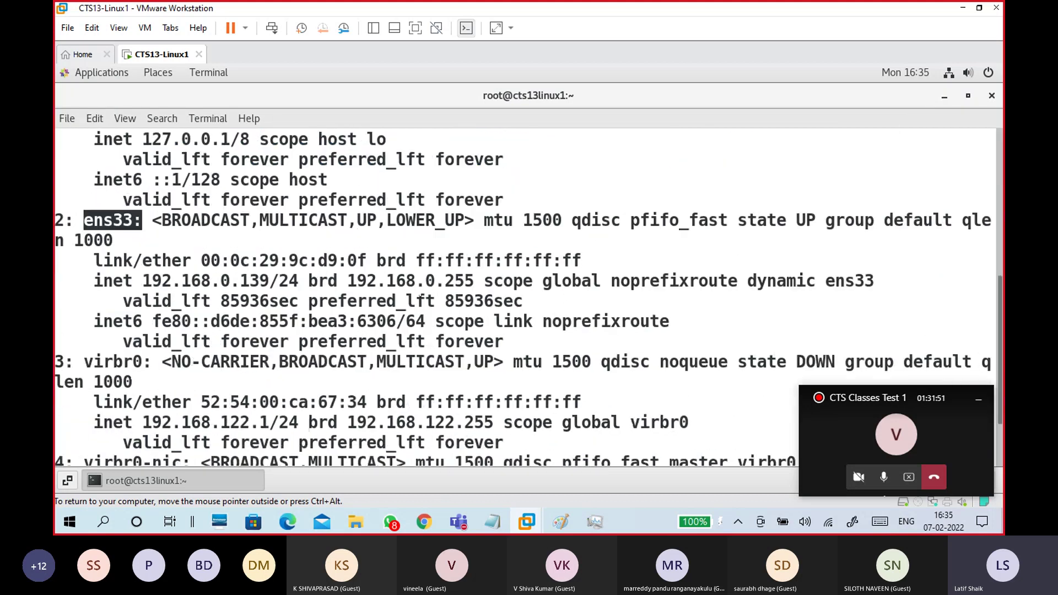
key("Return")
key("Return")
type("clear")
key("Return")
key("Up")
key("Up")
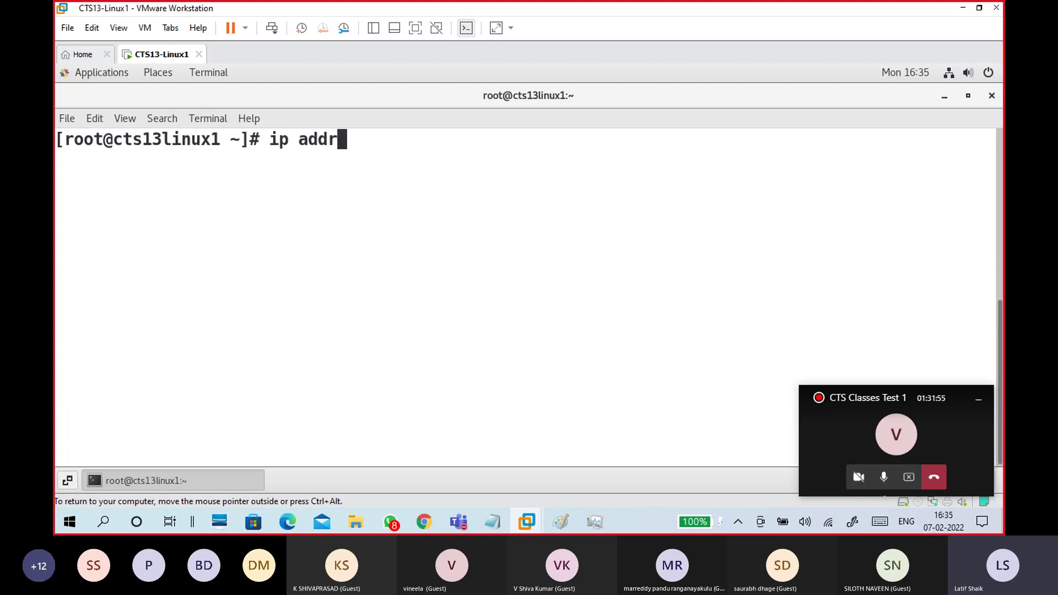
key("Return")
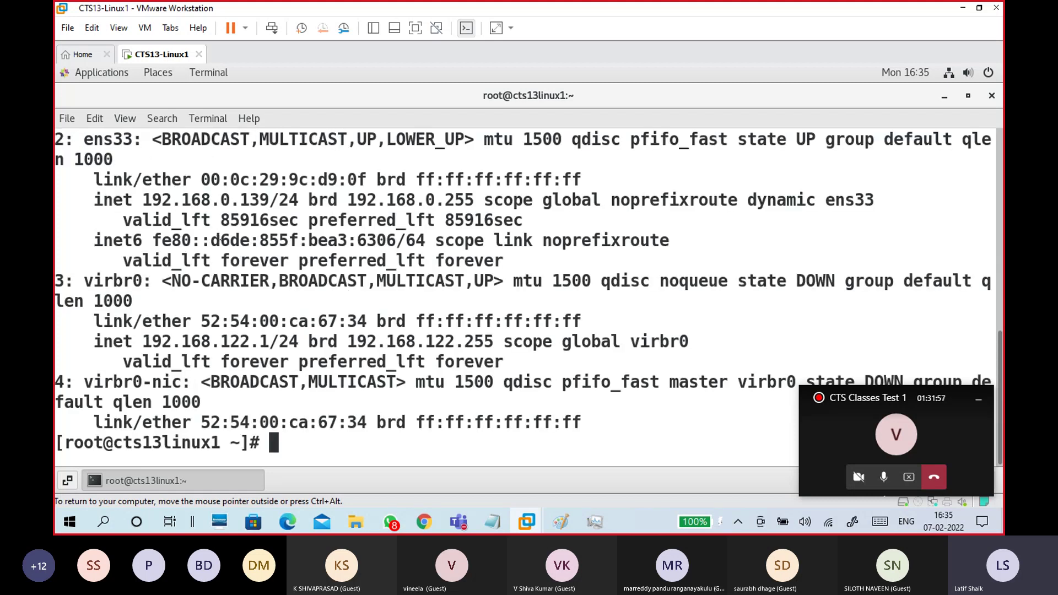
left_click_drag(143, 200, 298, 201)
scroll(307, 242, "up", 2)
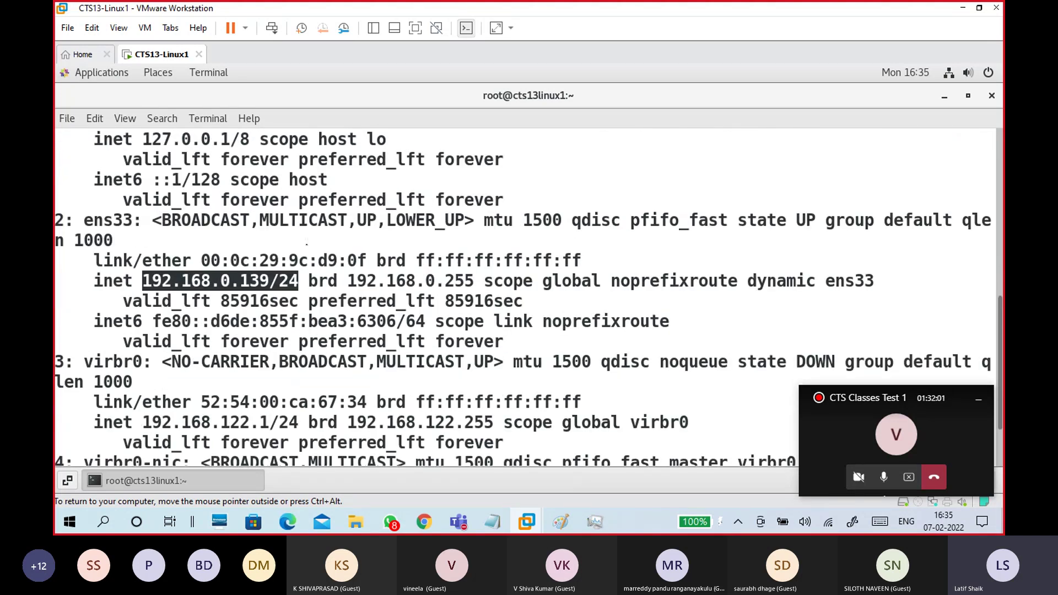
scroll(306, 242, "up", 2)
left_click_drag(269, 160, 338, 157)
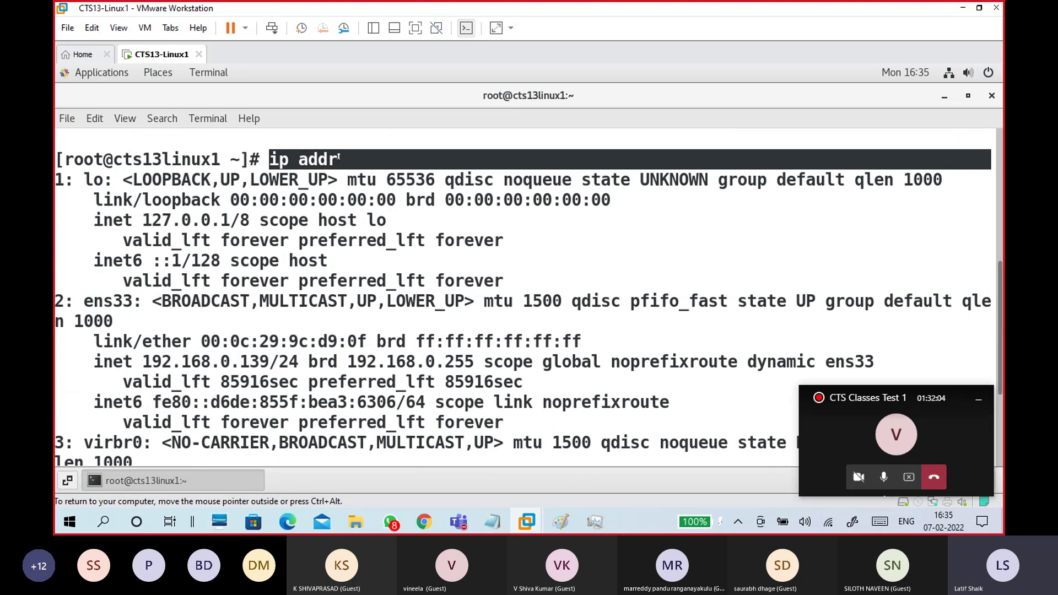
left_click(57, 176)
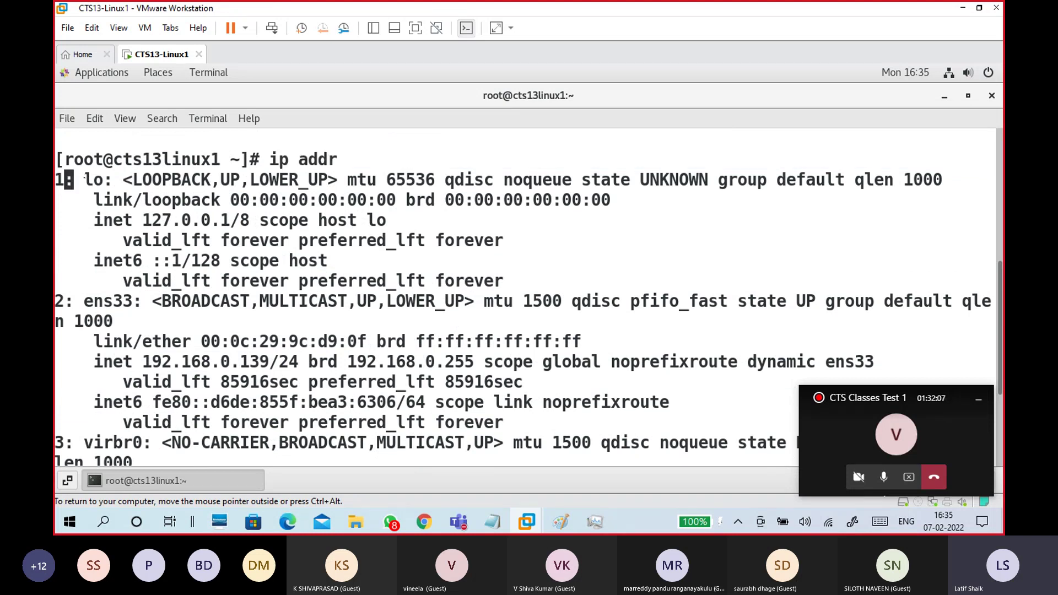
double_click(94, 180)
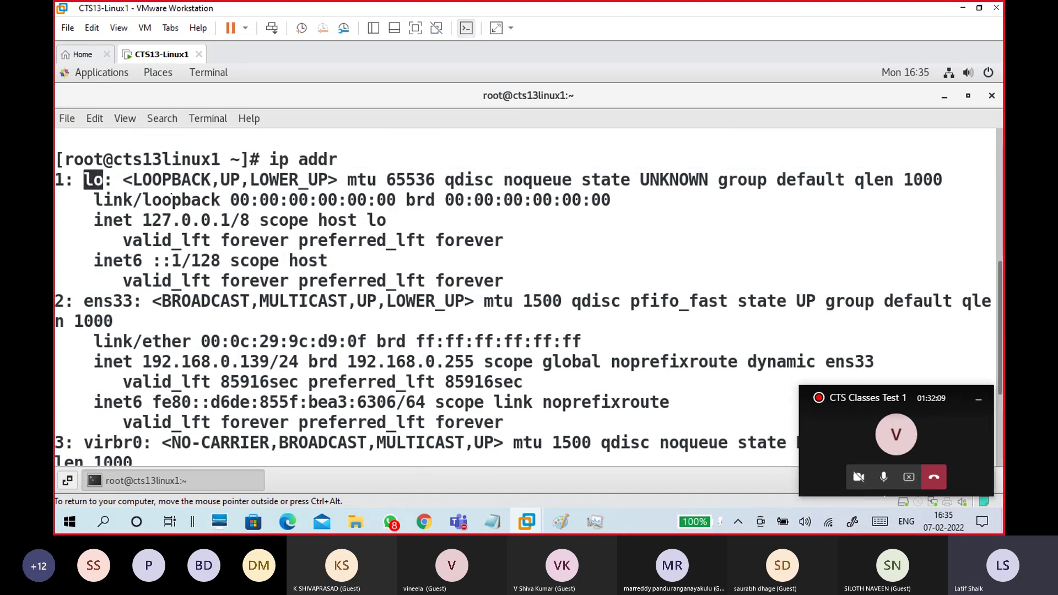
left_click_drag(133, 179, 239, 180)
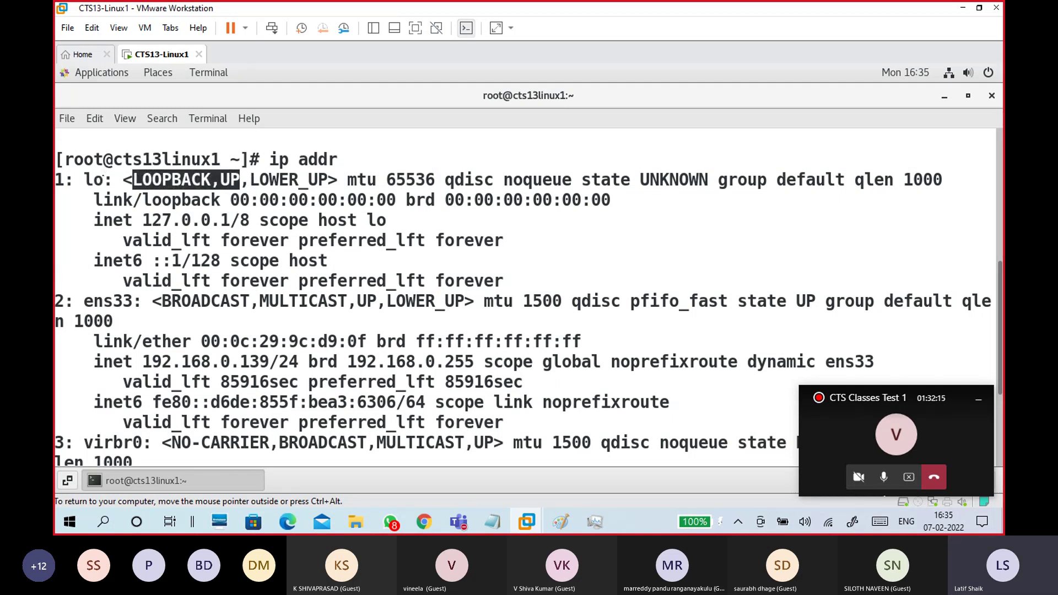
left_click_drag(86, 175, 240, 179)
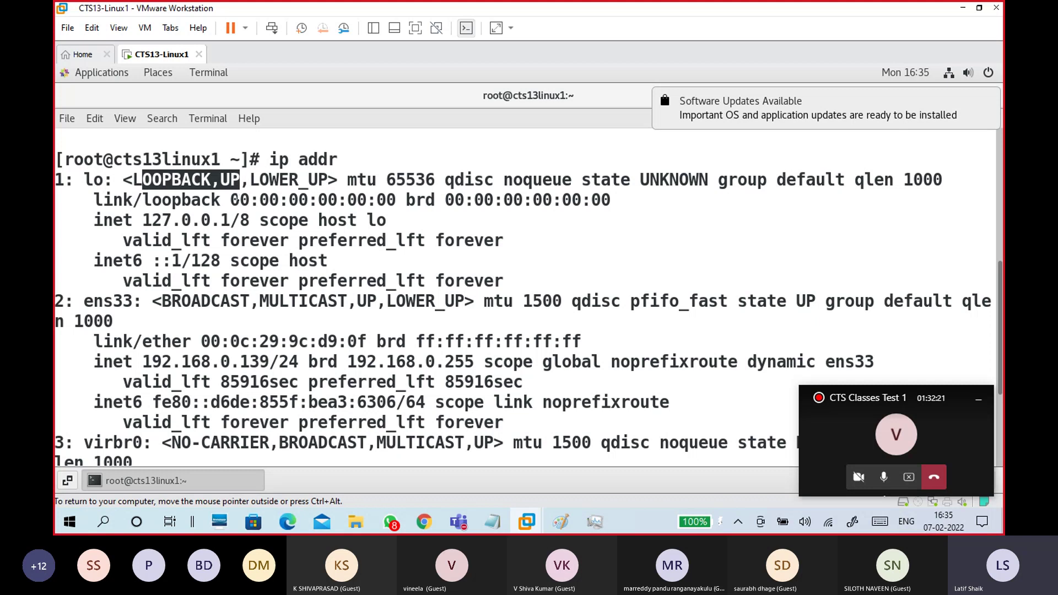
left_click(207, 175)
left_click_drag(141, 220, 229, 220)
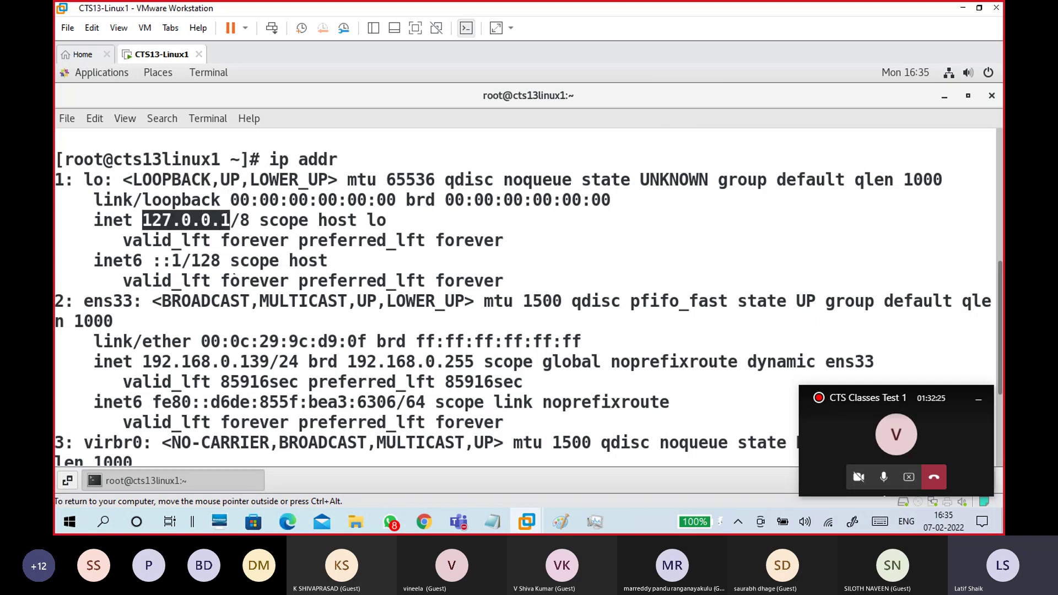
scroll(234, 275, "down", 1)
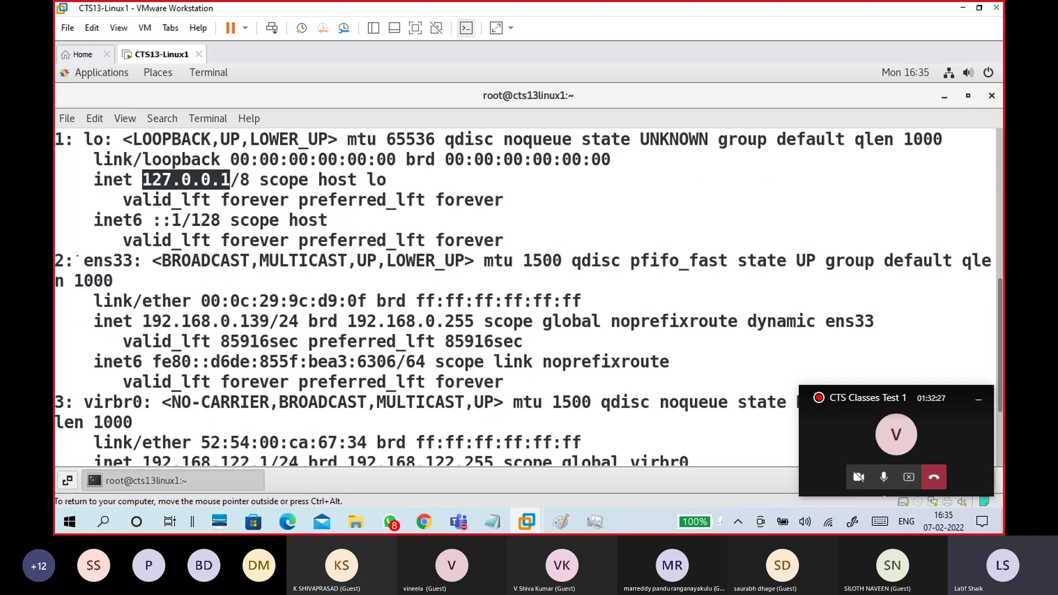
double_click(133, 260)
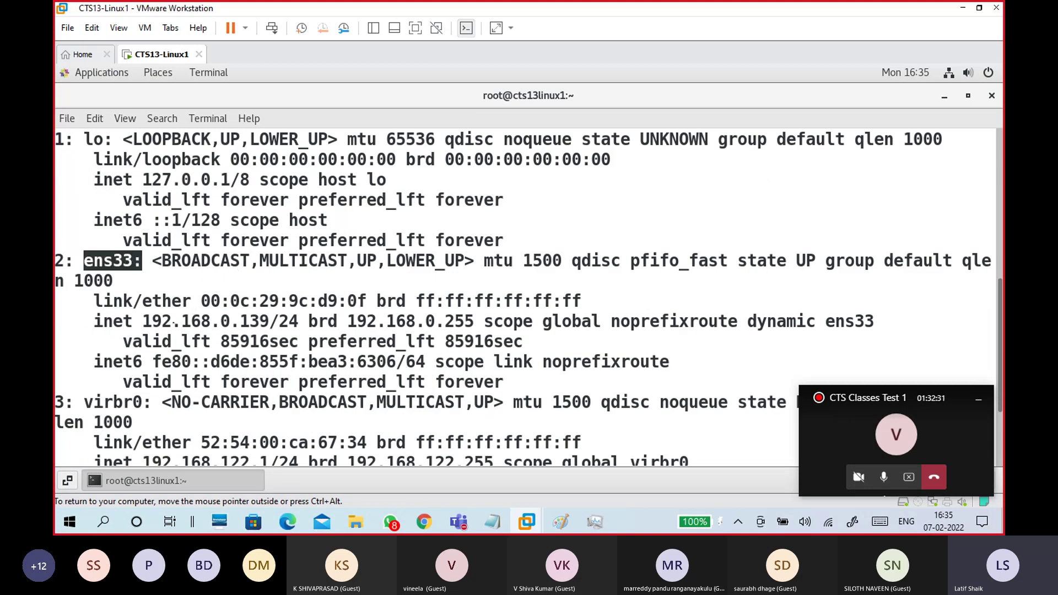
left_click_drag(143, 321, 267, 321)
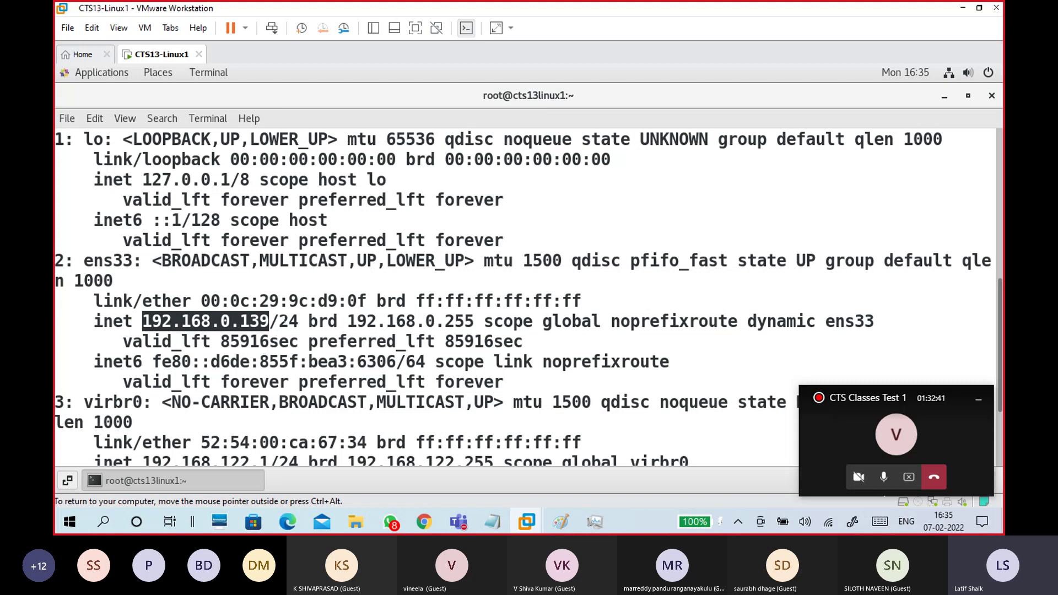
left_click(280, 321)
left_click_drag(279, 321, 143, 322)
scroll(529, 298, "down", 2)
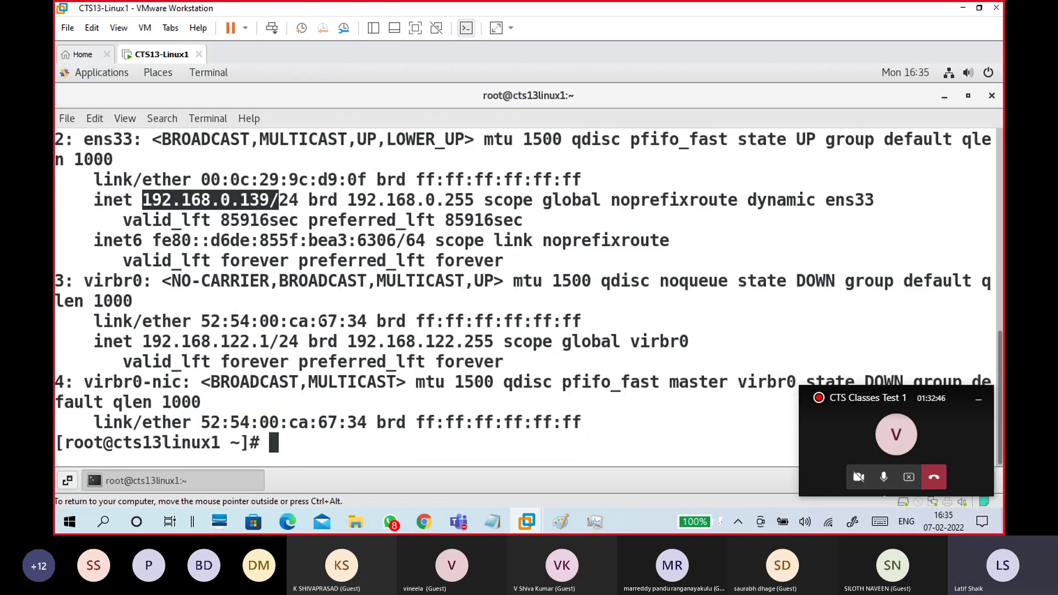
left_click_drag(475, 199, 335, 200)
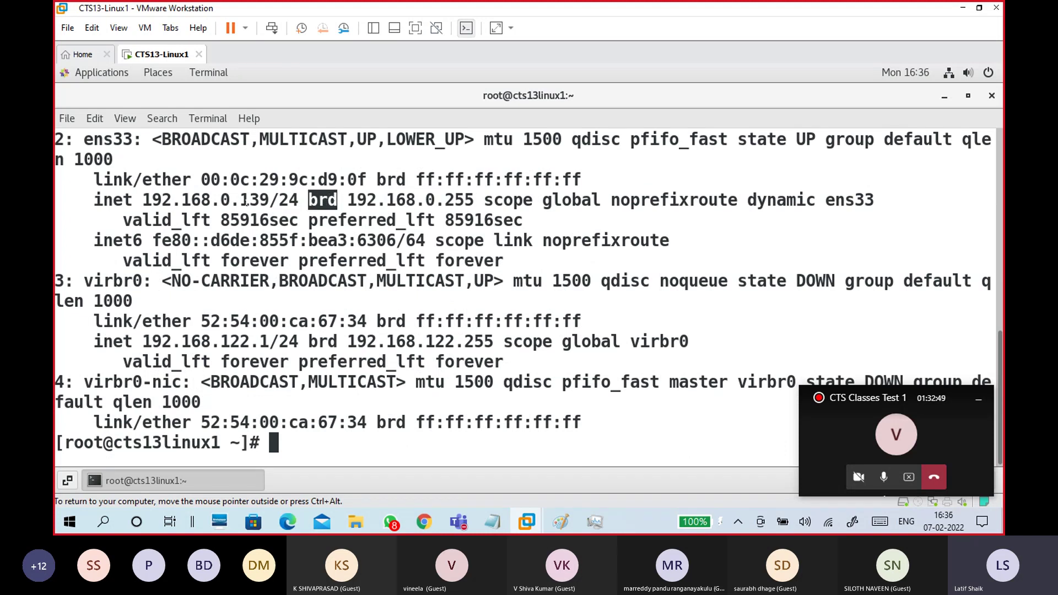
left_click_drag(93, 200, 268, 199)
left_click_drag(84, 280, 142, 271)
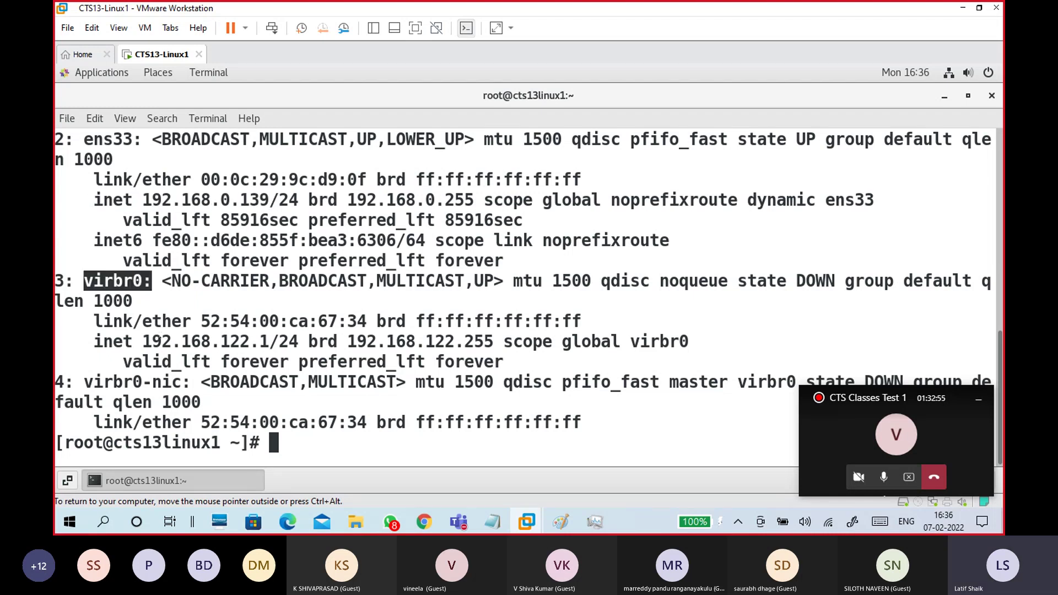
left_click_drag(144, 341, 268, 341)
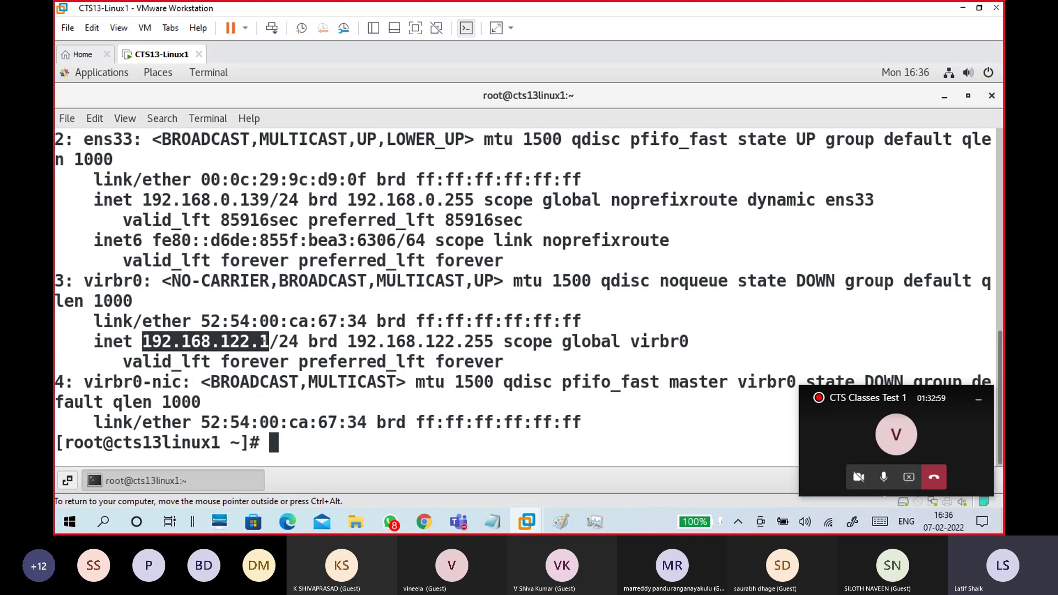
left_click(206, 346)
left_click_drag(84, 282, 148, 275)
left_click_drag(143, 341, 273, 337)
scroll(280, 357, "up", 1)
left_click_drag(83, 179, 128, 177)
left_click_drag(143, 240, 269, 240)
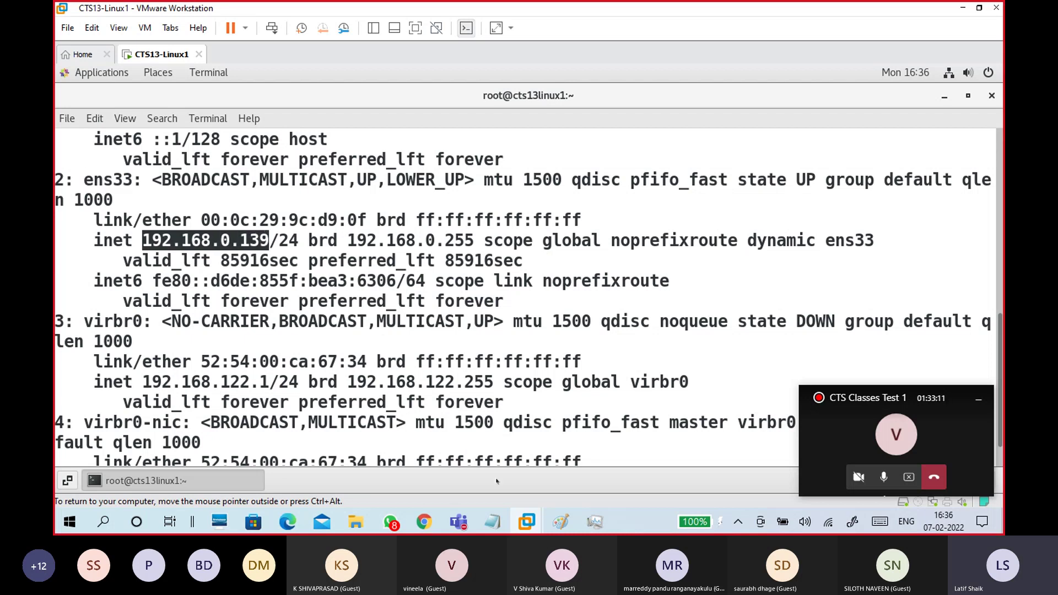
Step: Add the address 192.168.0.135 to the Notepad notes below 'Login with root'
left_click(492, 521)
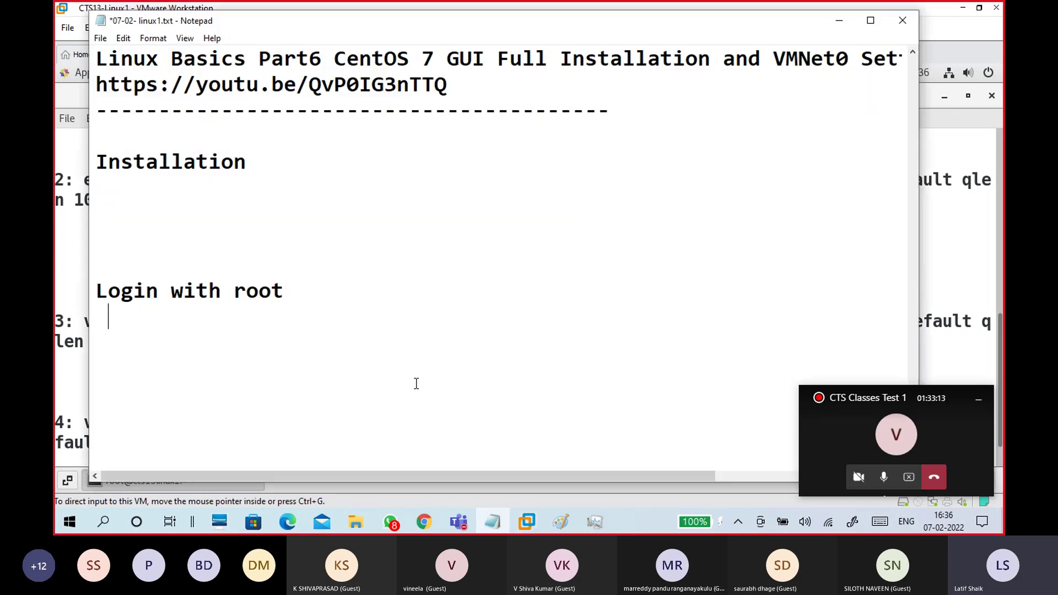
left_click(308, 367)
type("192.168")
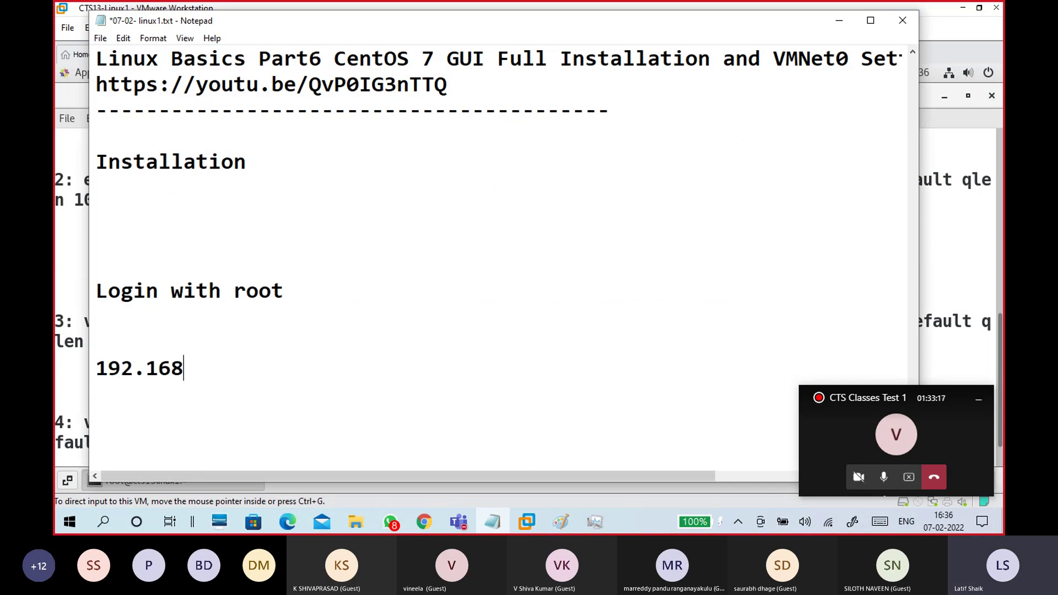
type(".0.135")
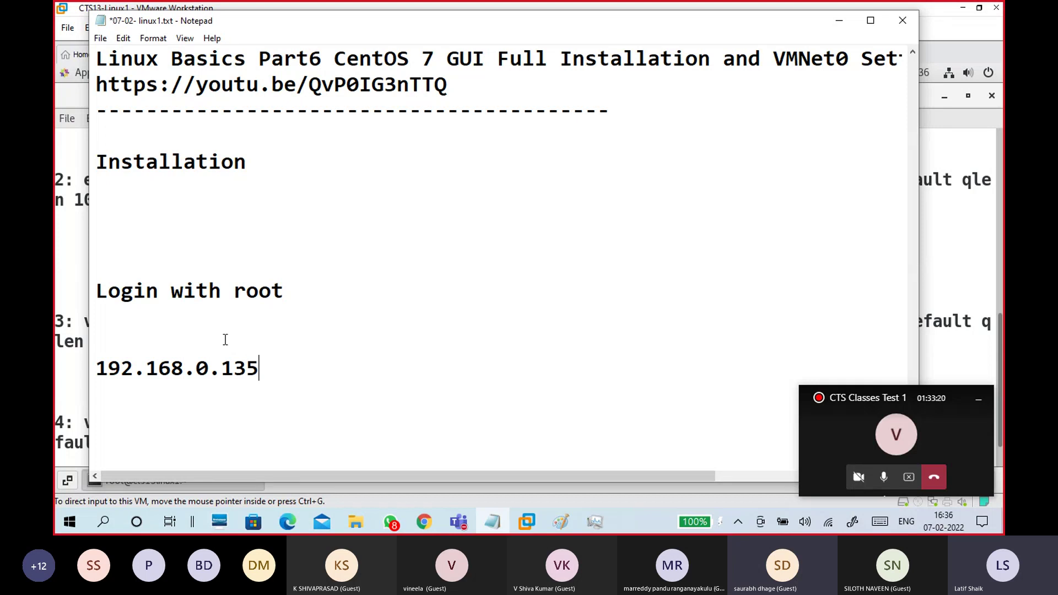
left_click(323, 340)
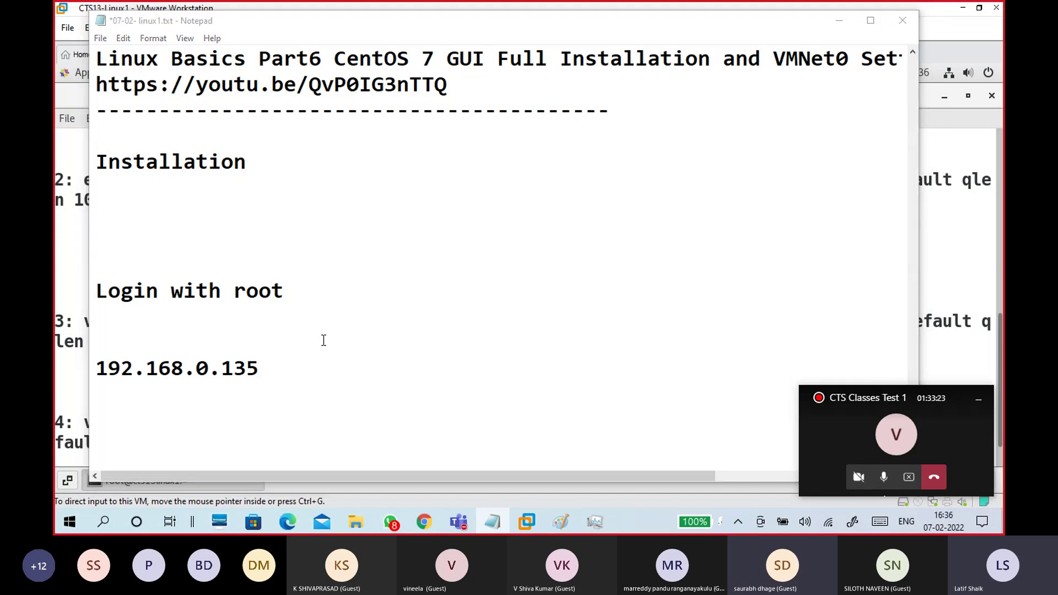
Step: Launch a Windows Command Prompt with cmd from the Run box
key("super+r")
type("cmd")
key("Return")
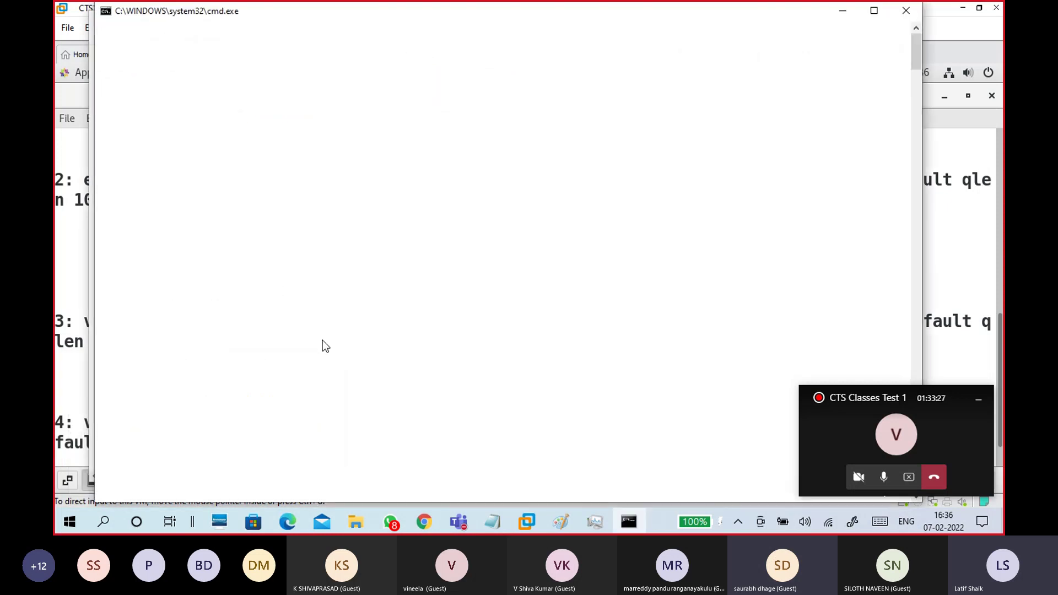
Step: Run ping 192.168.0.135 and watch the Destination host unreachable replies
type("ping")
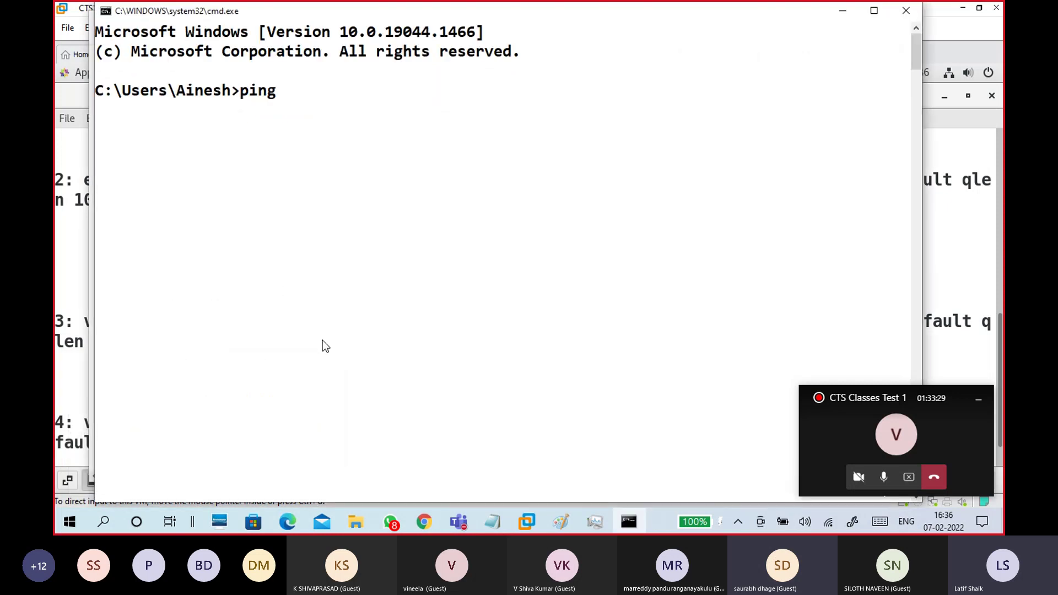
type(" 192.168")
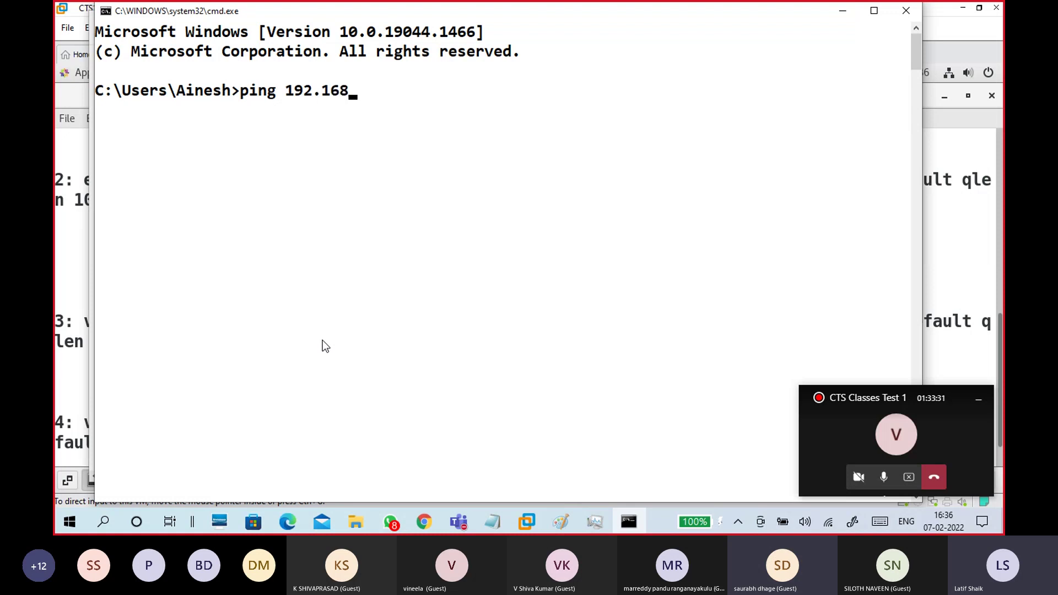
type(".0.135")
key("Return")
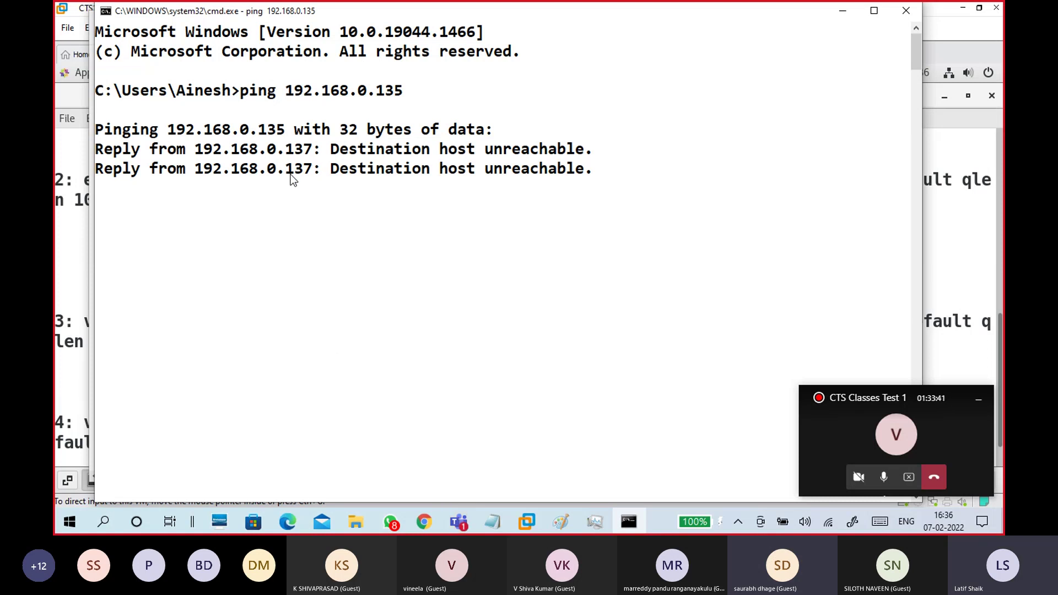
mouse_move(458, 521)
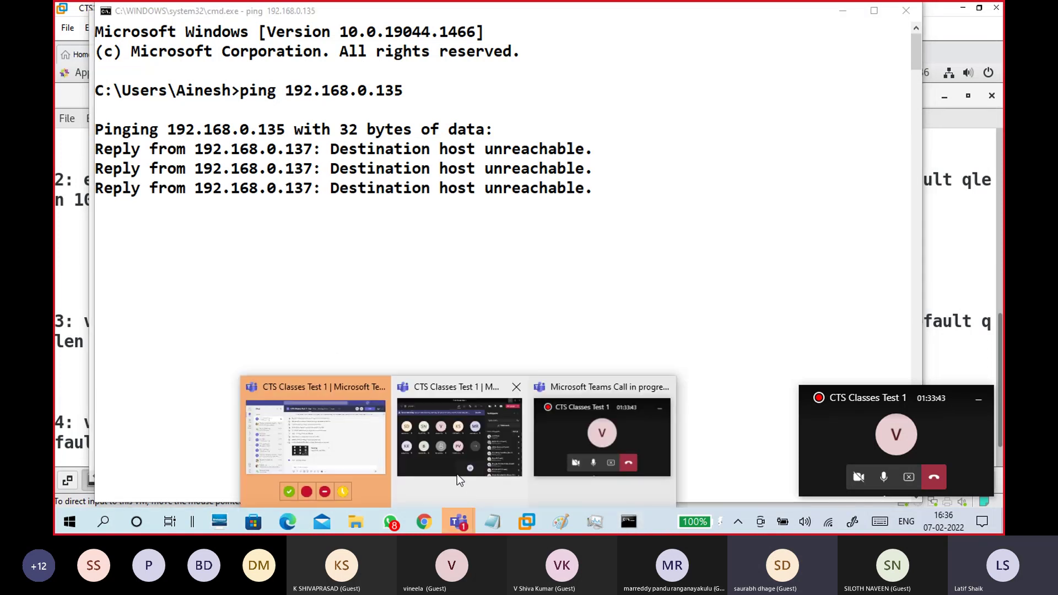
left_click(455, 468)
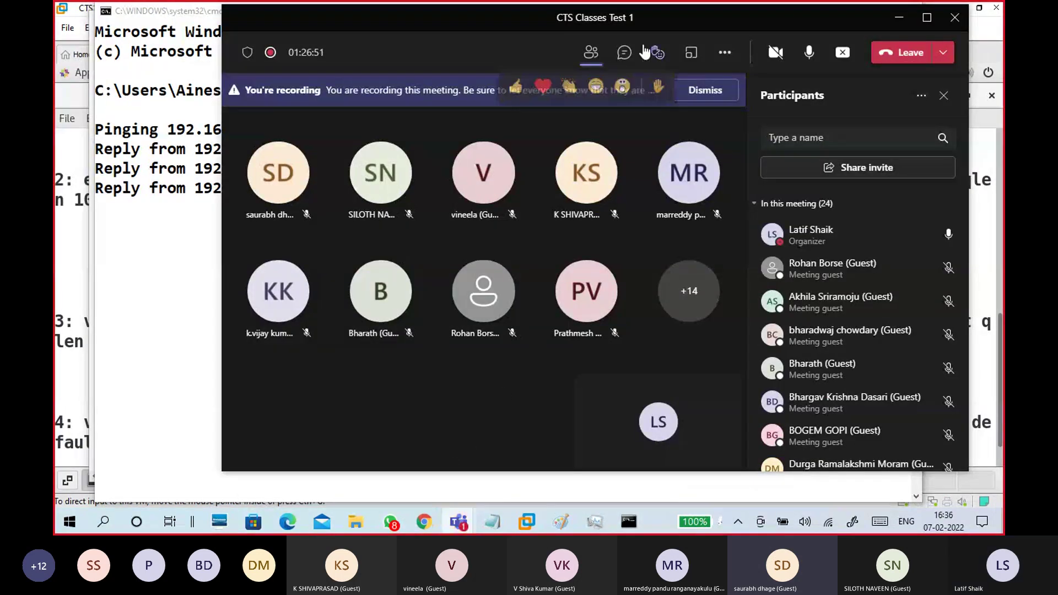
left_click(625, 54)
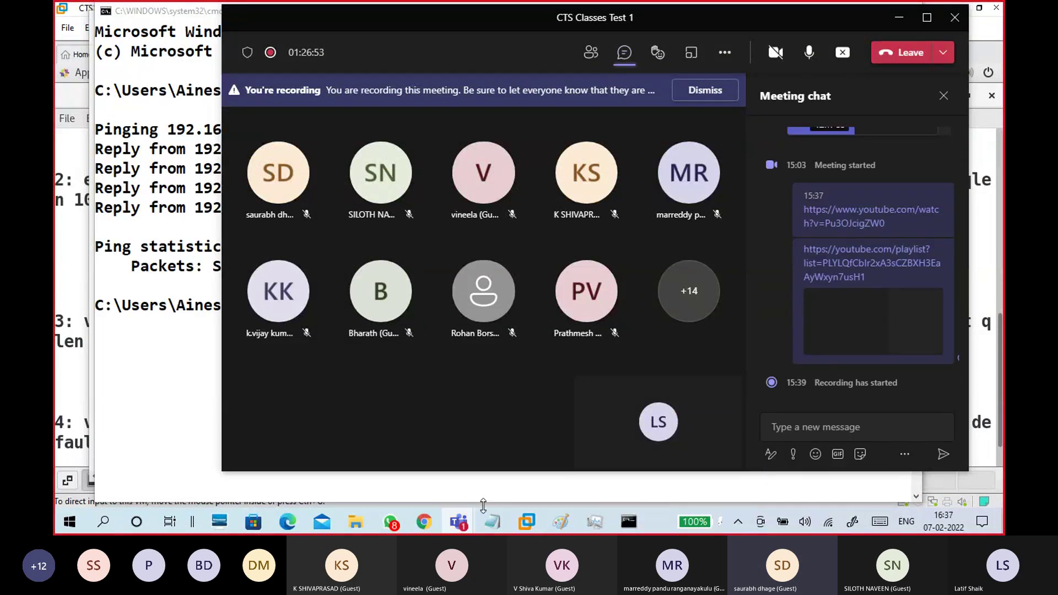
mouse_move(457, 510)
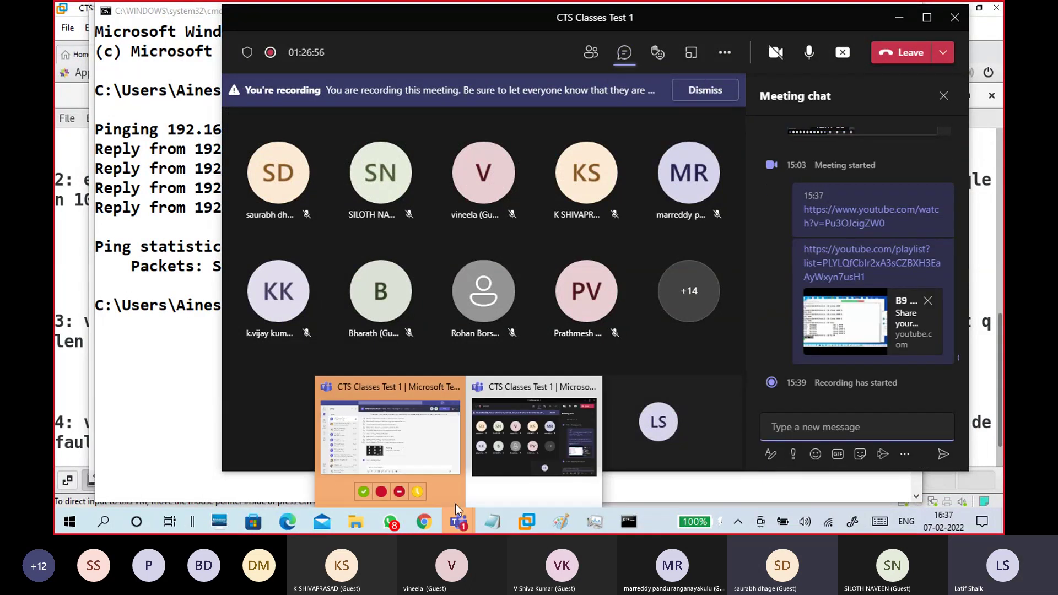
left_click(444, 430)
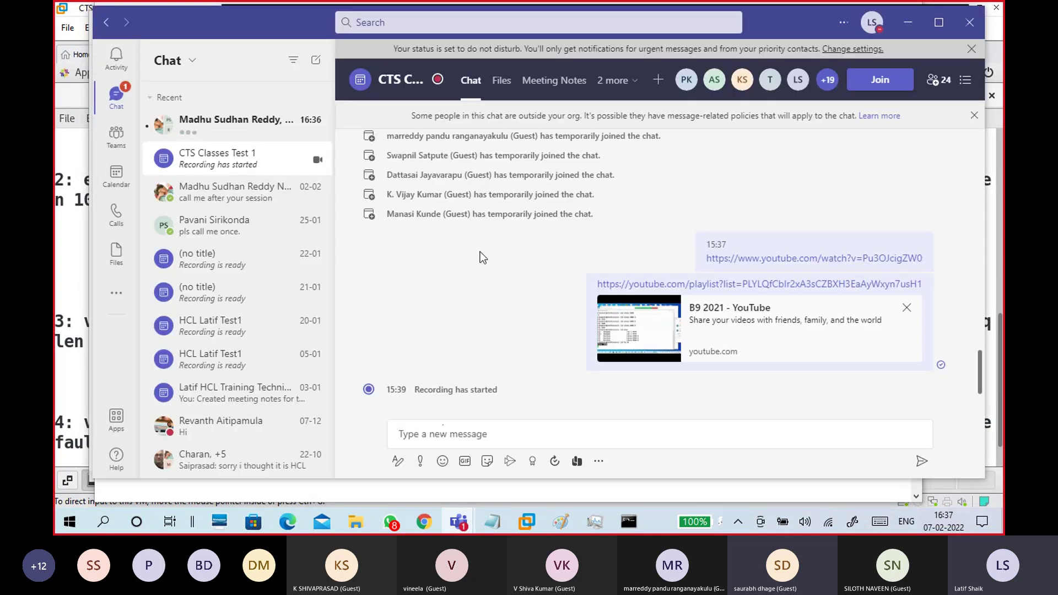
left_click(238, 126)
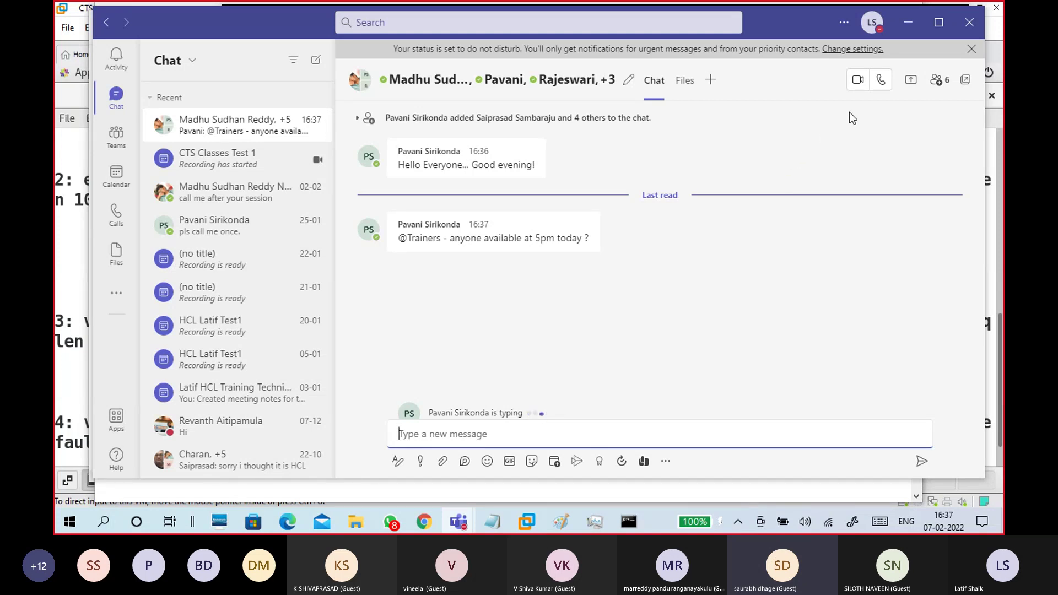
left_click(907, 28)
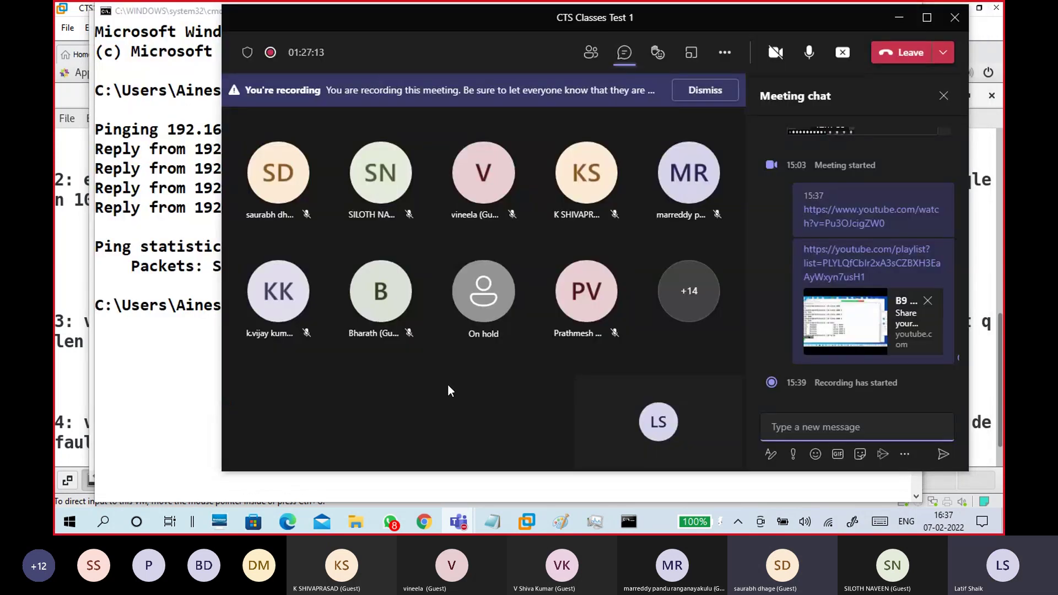
left_click(177, 361)
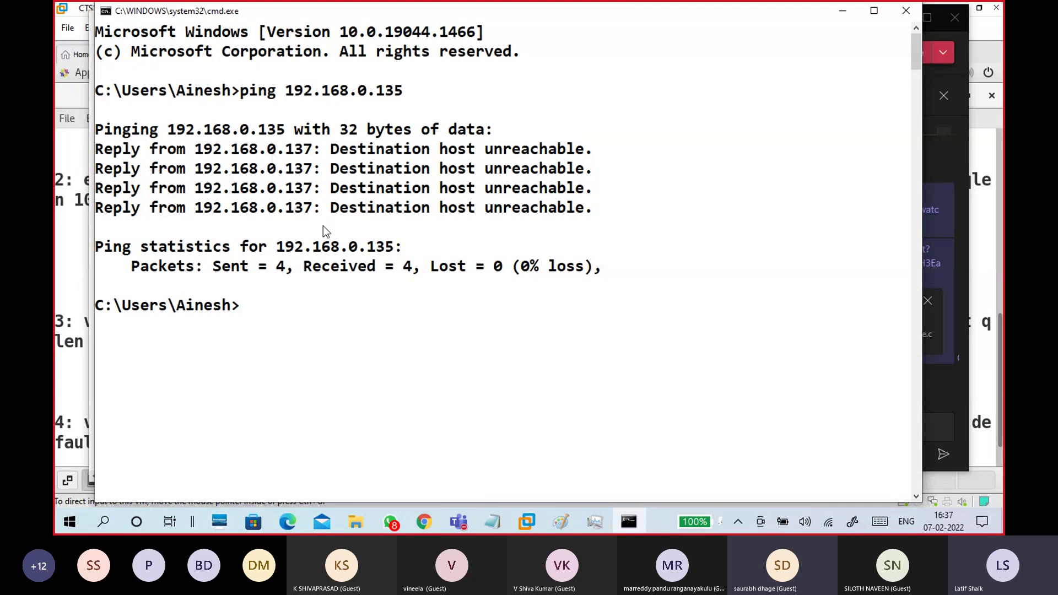
key("alt+Tab")
left_click(282, 271)
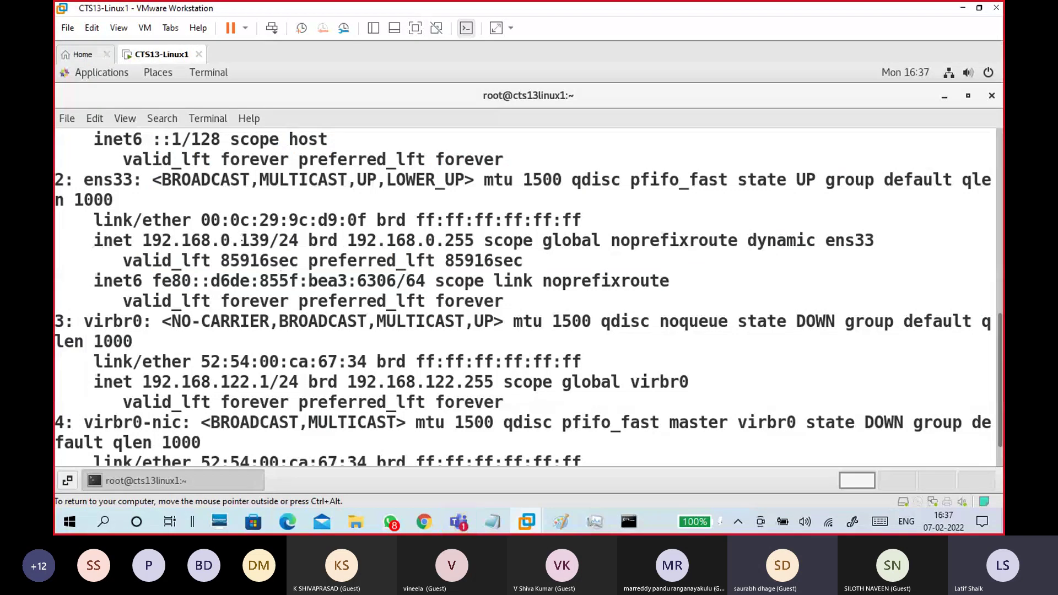
left_click_drag(240, 240, 279, 240)
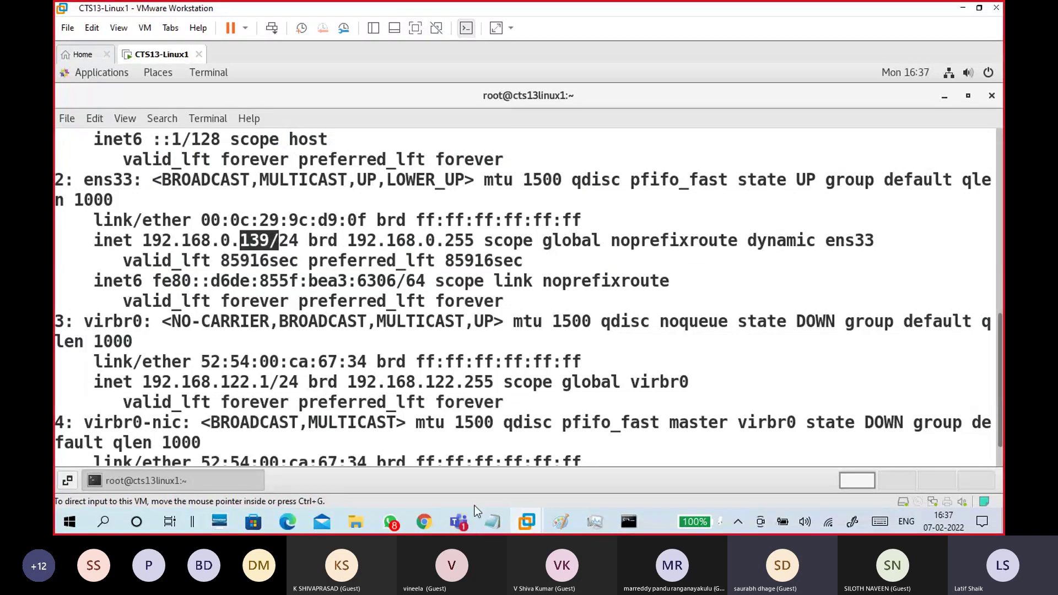
left_click(458, 522)
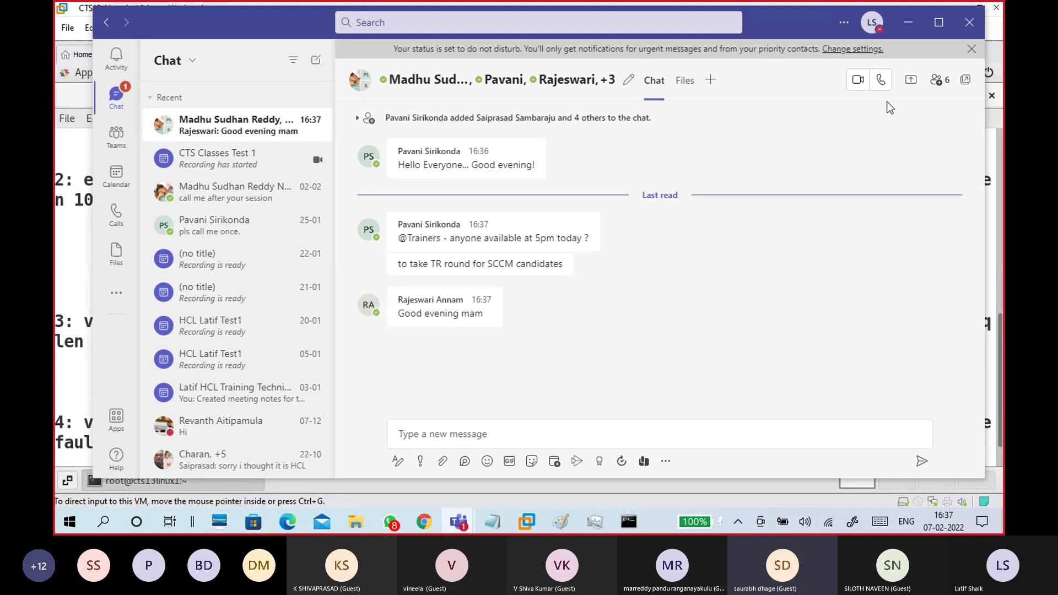
left_click(908, 22)
left_click(274, 239)
left_click_drag(241, 240, 269, 241)
left_click(259, 240)
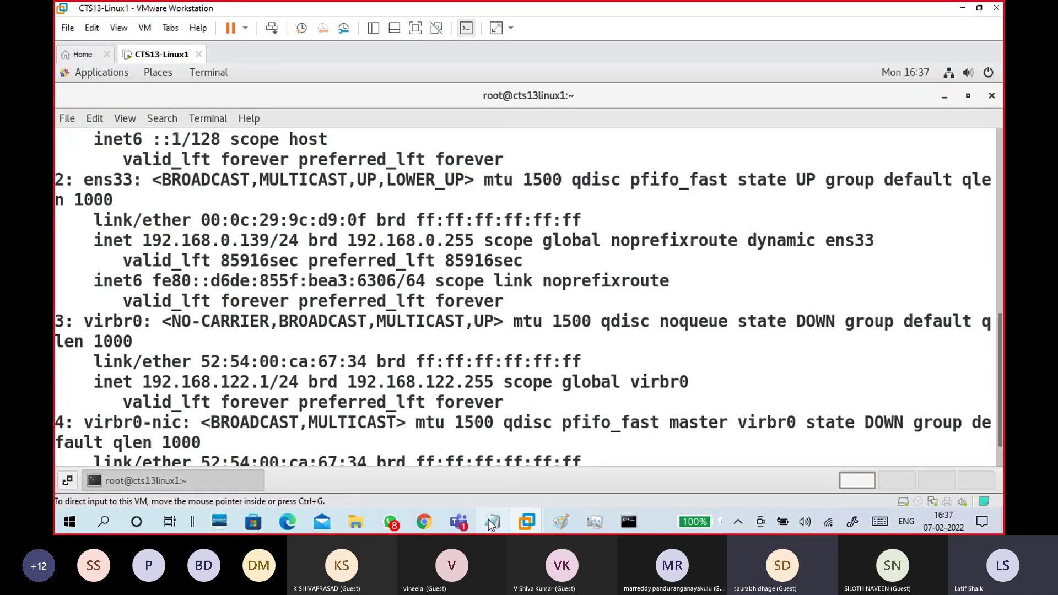
left_click(492, 523)
left_click(627, 523)
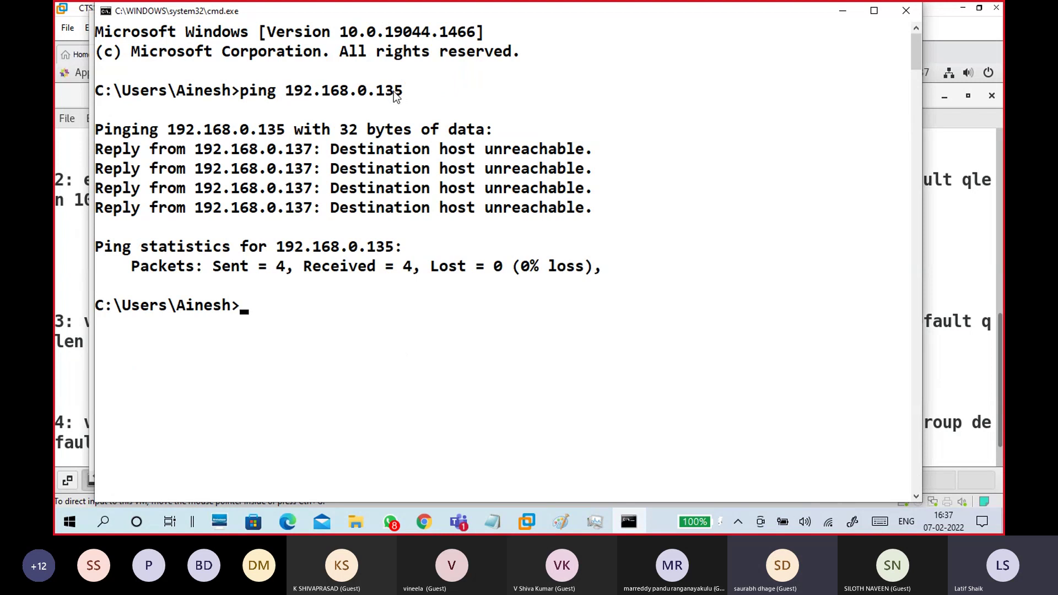
Step: Re-run the ping against 192.168.0.139, getting four replies with 0% loss, then close the prompt
key("Up")
type("9")
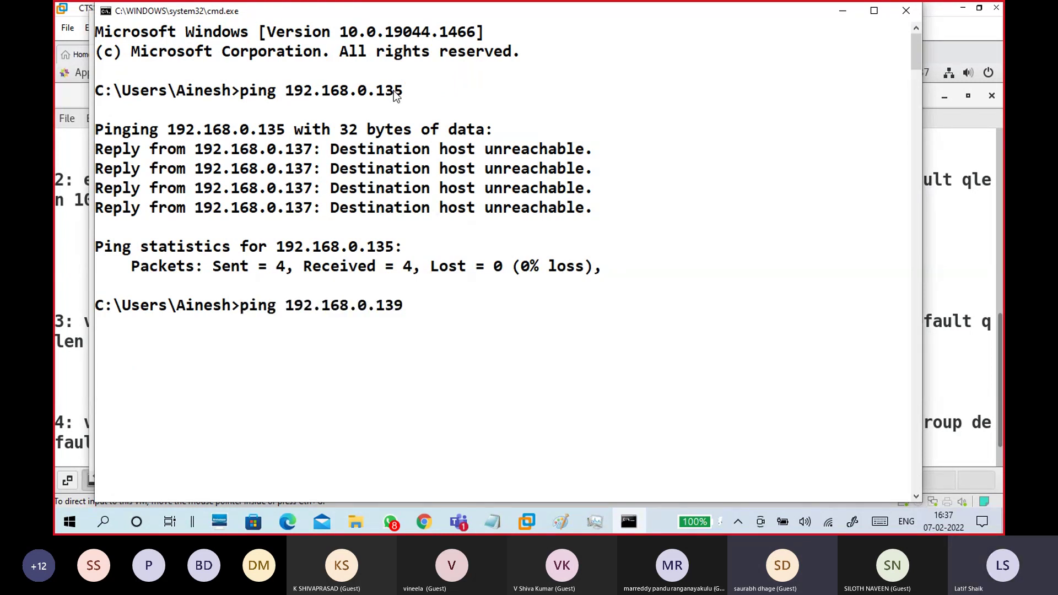
key("Return")
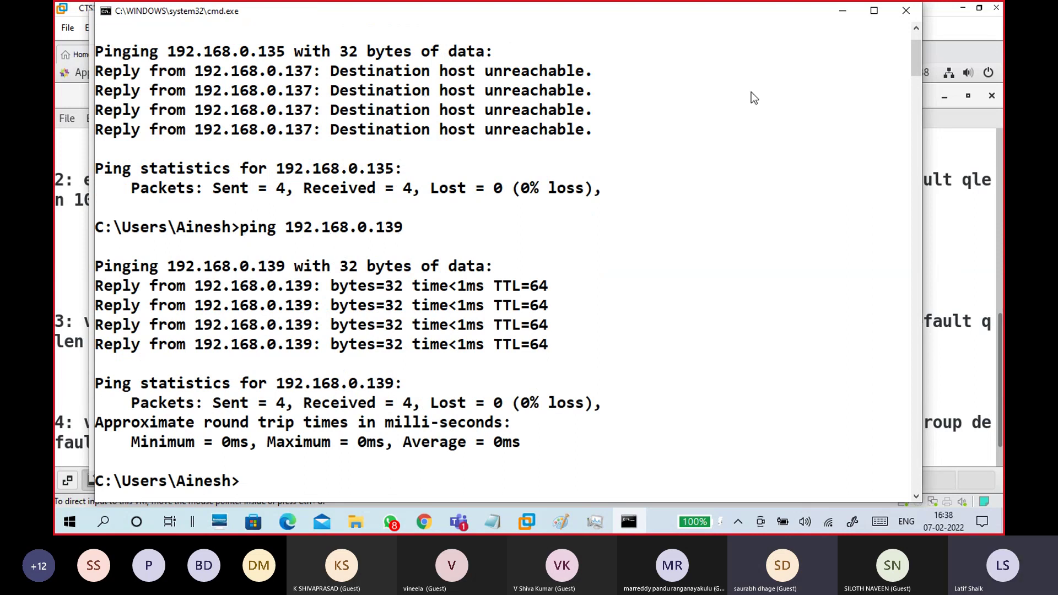
left_click(903, 11)
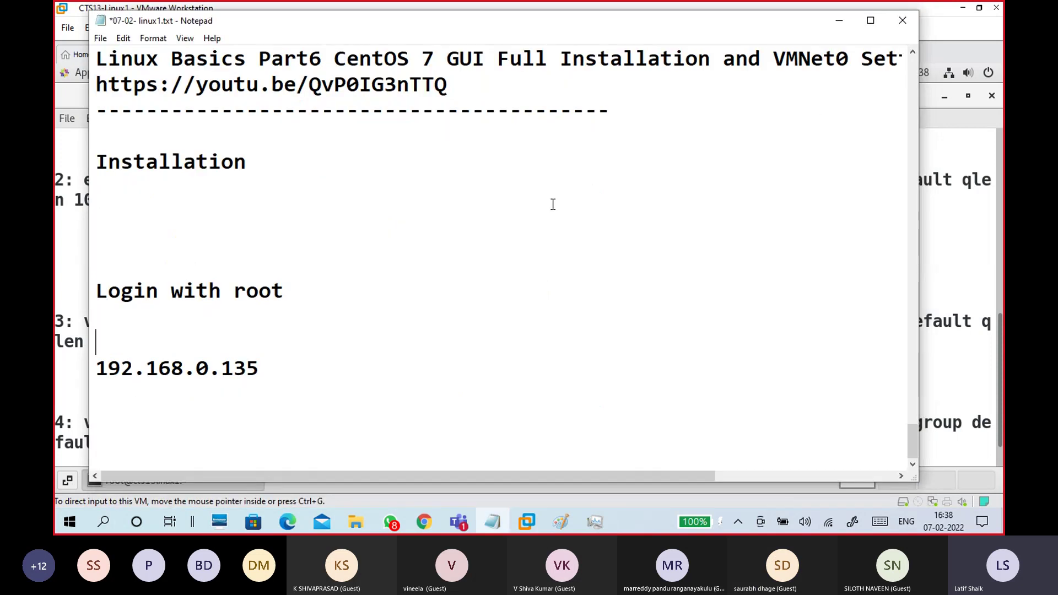
Step: Correct the noted address in Notepad from 192.168.0.135 to 192.168.0.139
left_click(839, 21)
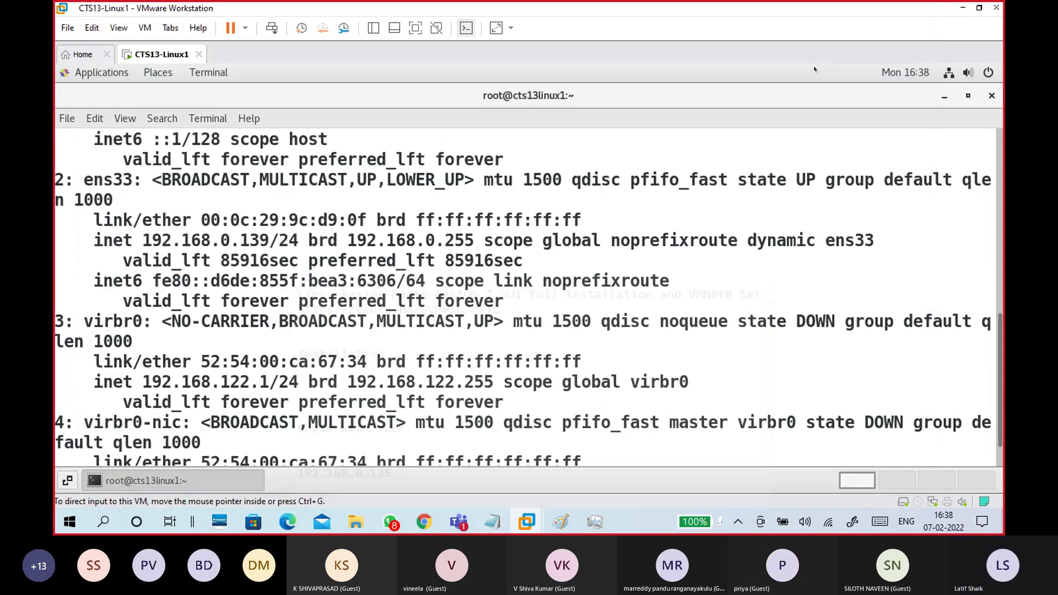
left_click(495, 522)
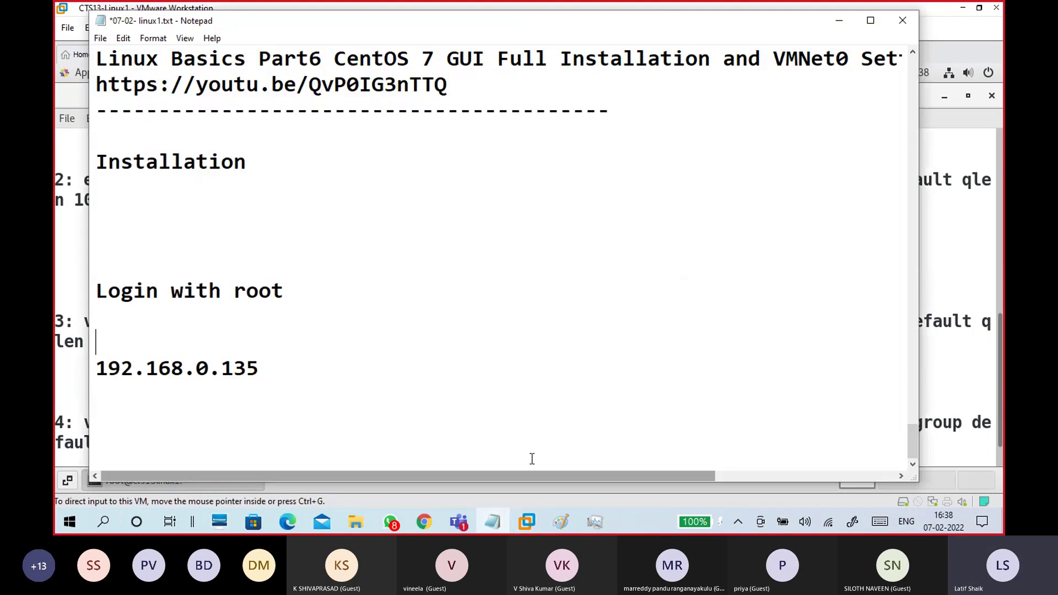
left_click(256, 368)
key("BackSpace")
type("9")
left_click(88, 370, "shift")
left_click(137, 377)
Step: Return to the VM terminal and bring up the Windows Run prompt with cmd
left_click(838, 21)
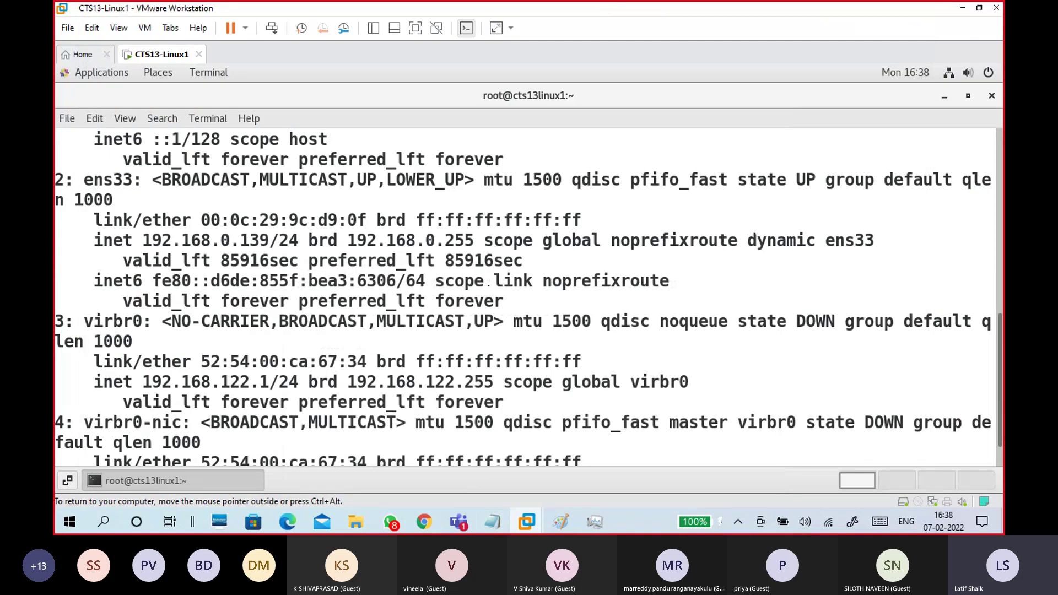
scroll(529, 297, "down", 1)
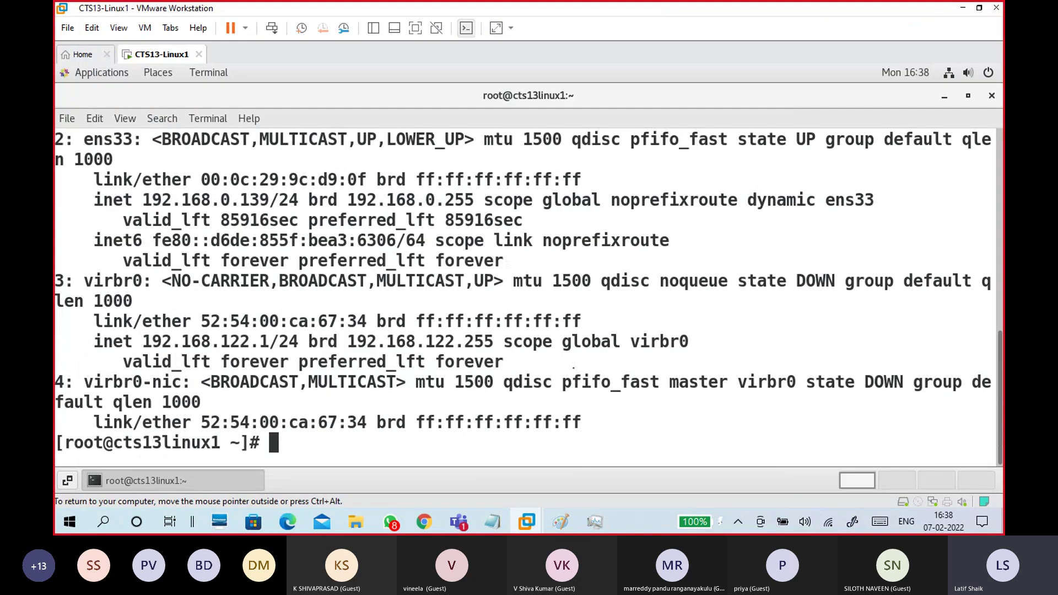
type("r")
key("BackSpace")
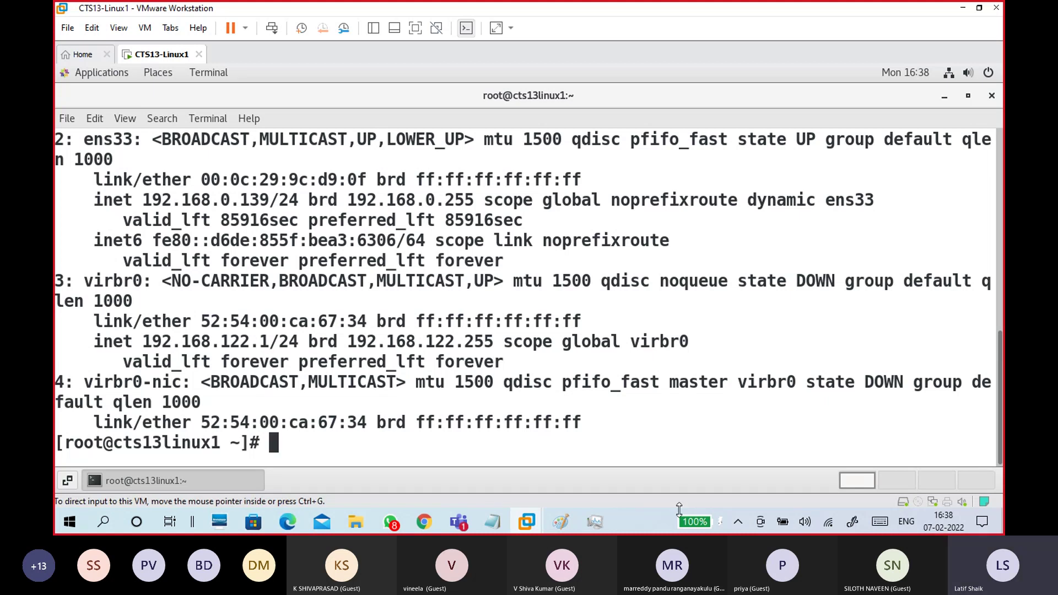
key("super+r")
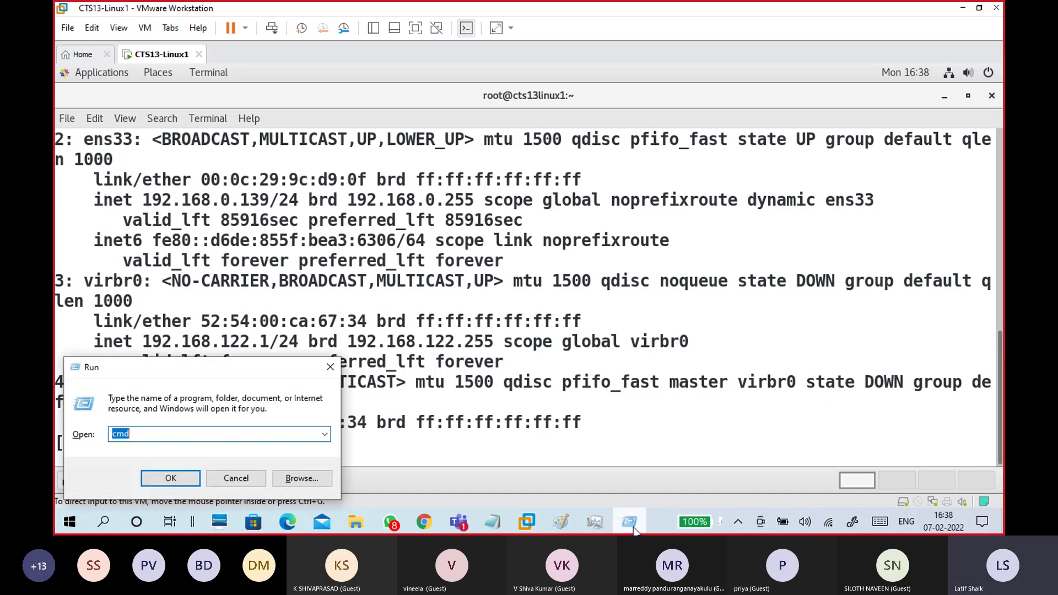
Step: Open Command Prompt and run ipconfig to list the host's addresses
key("Return")
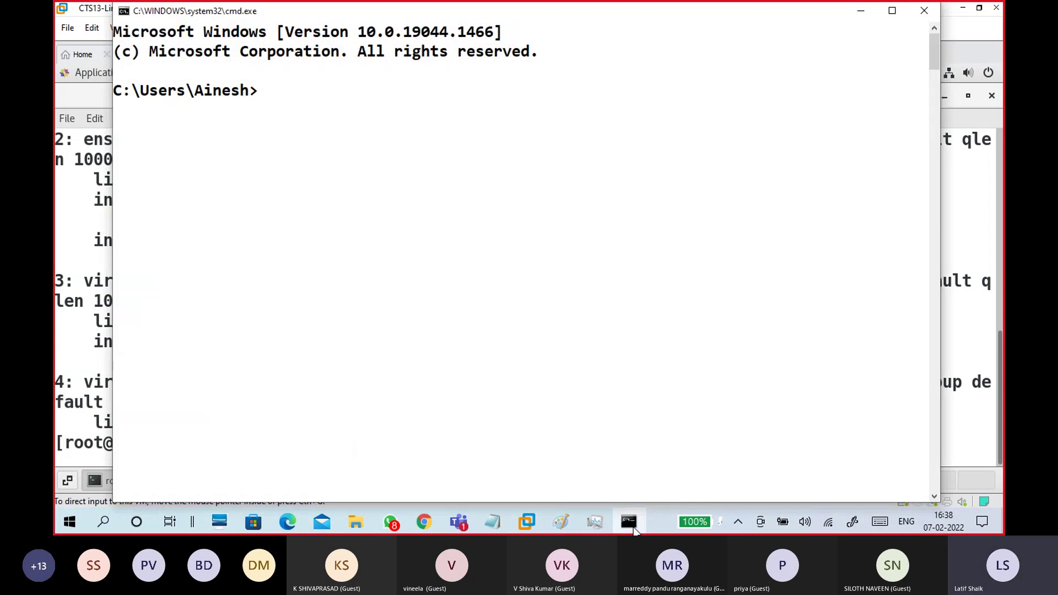
type("ipcn")
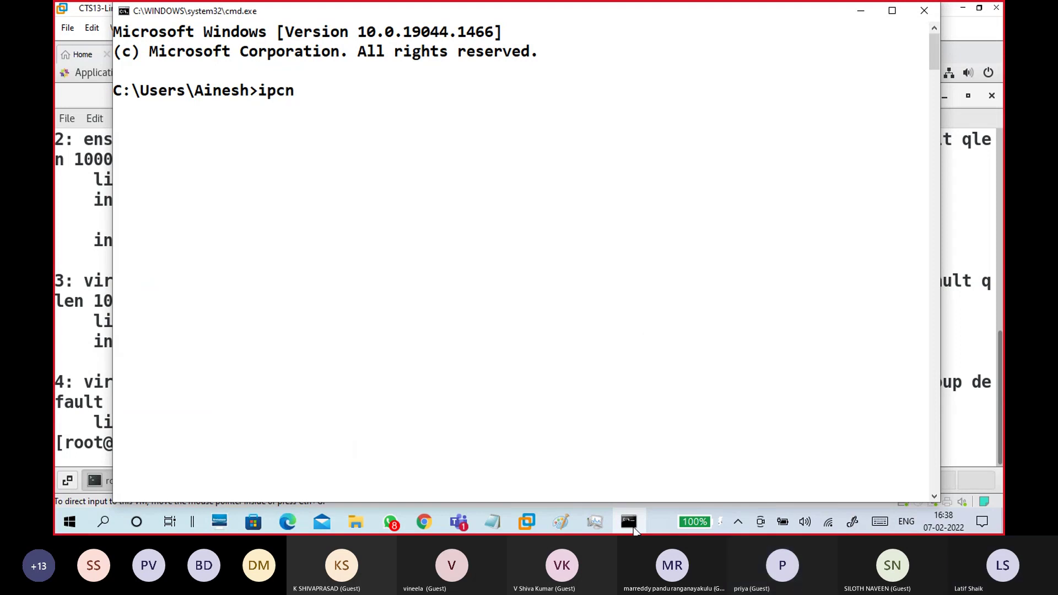
key("BackSpace")
type("onfig")
key("Return")
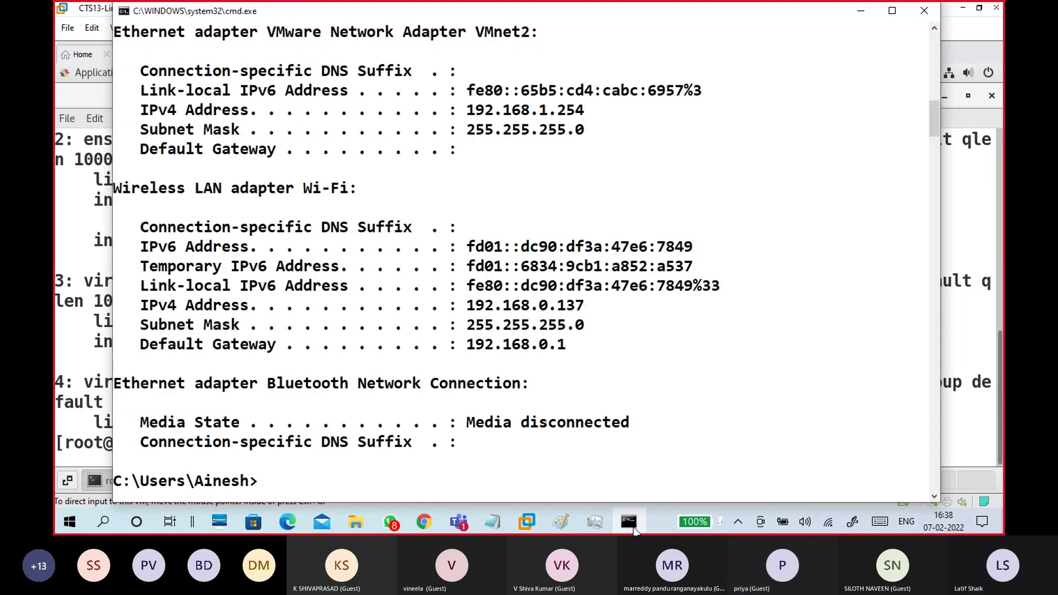
Step: Mark the IPv4 address 192.168.0.137 and gateway 192.168.0.1, then minimize the console
right_click(542, 306)
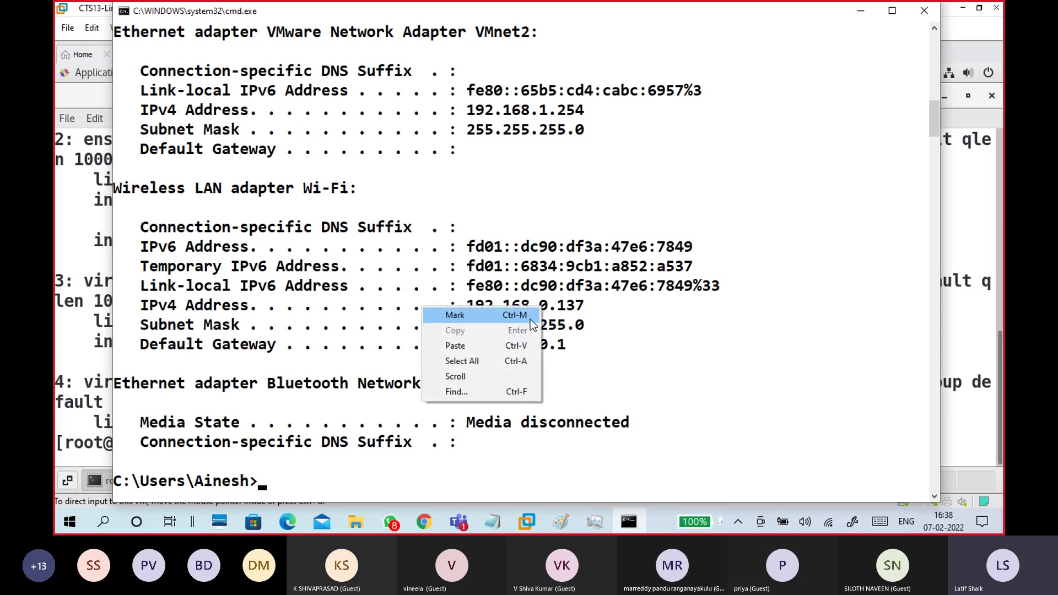
left_click(530, 313)
left_click_drag(467, 305, 584, 312)
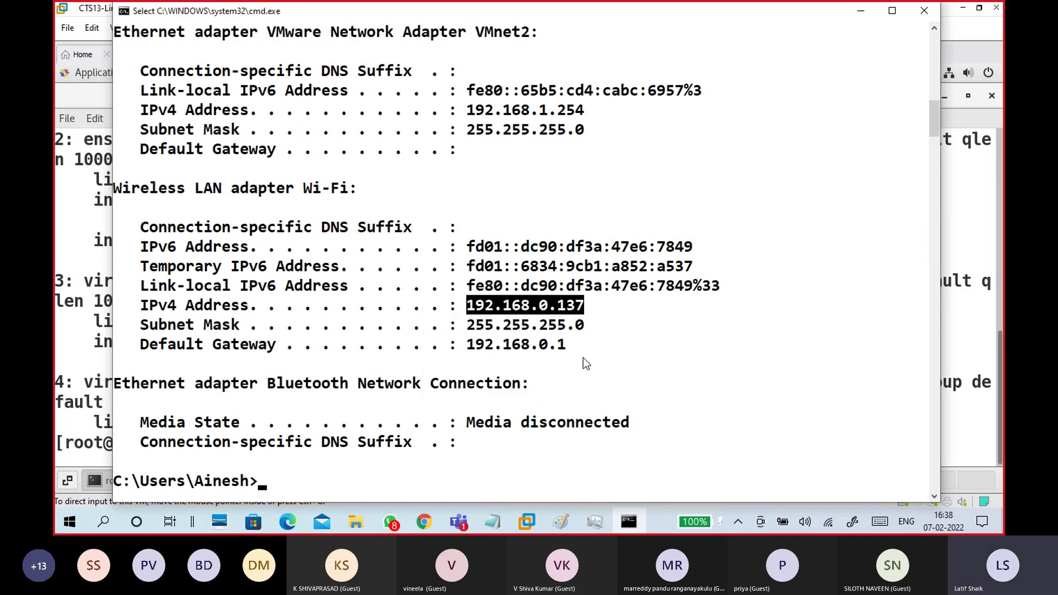
left_click_drag(467, 346, 565, 348)
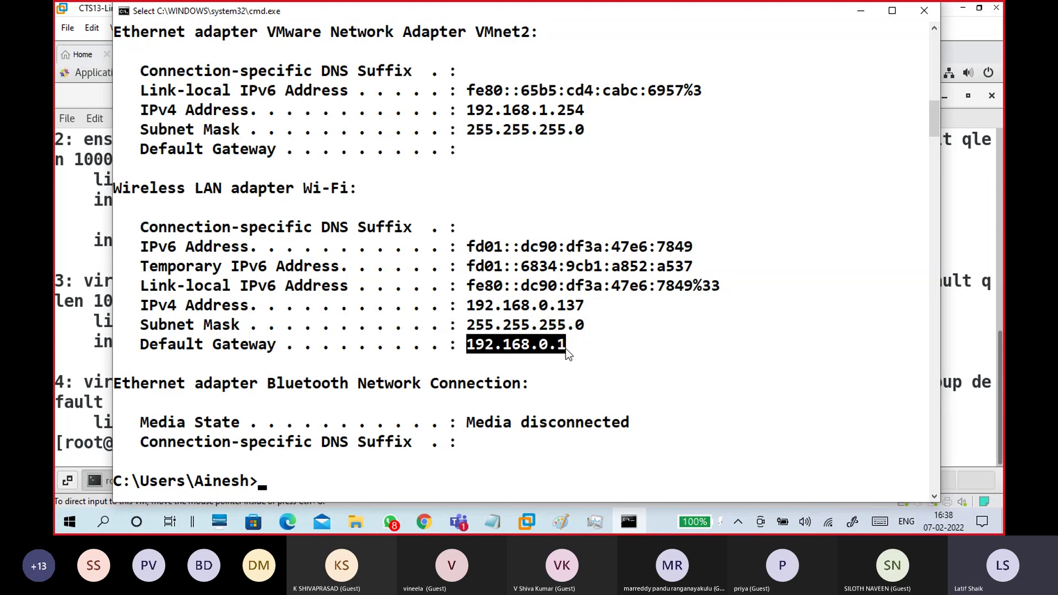
left_click(586, 306)
left_click_drag(585, 306, 467, 306)
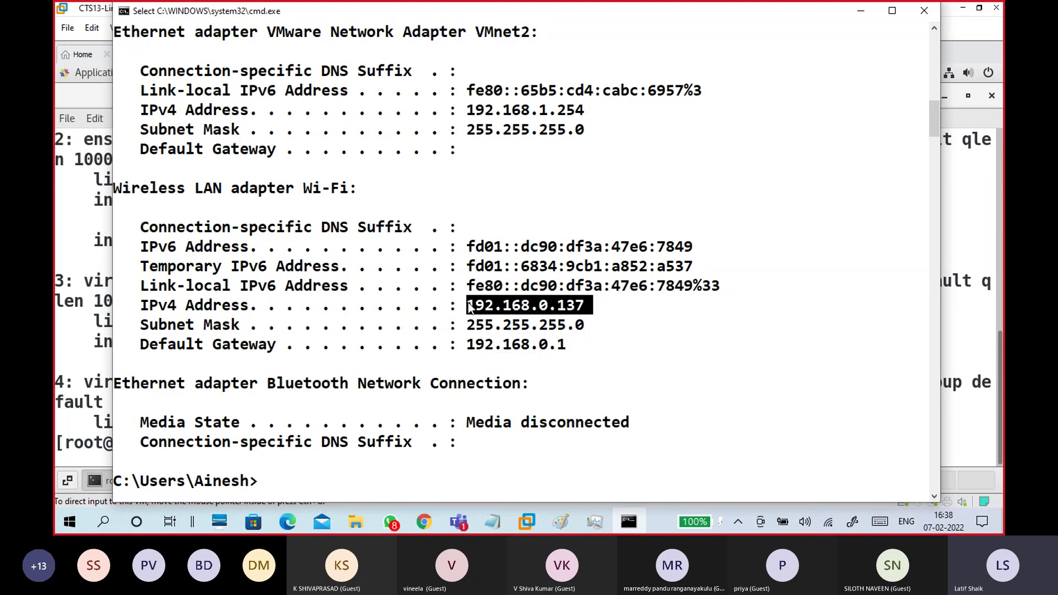
left_click(561, 346)
left_click_drag(560, 347, 467, 346)
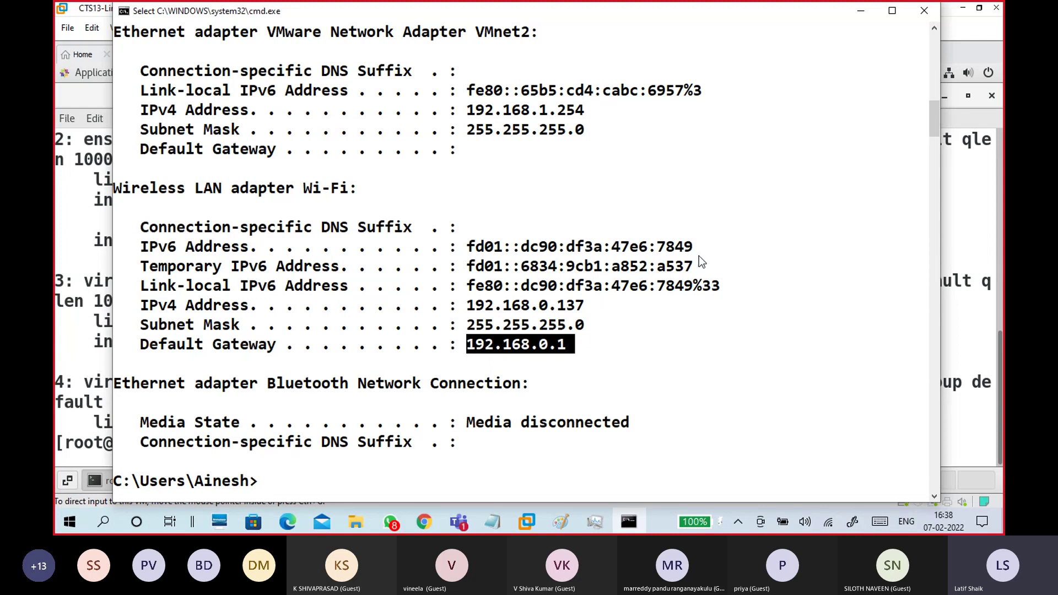
left_click(849, 14)
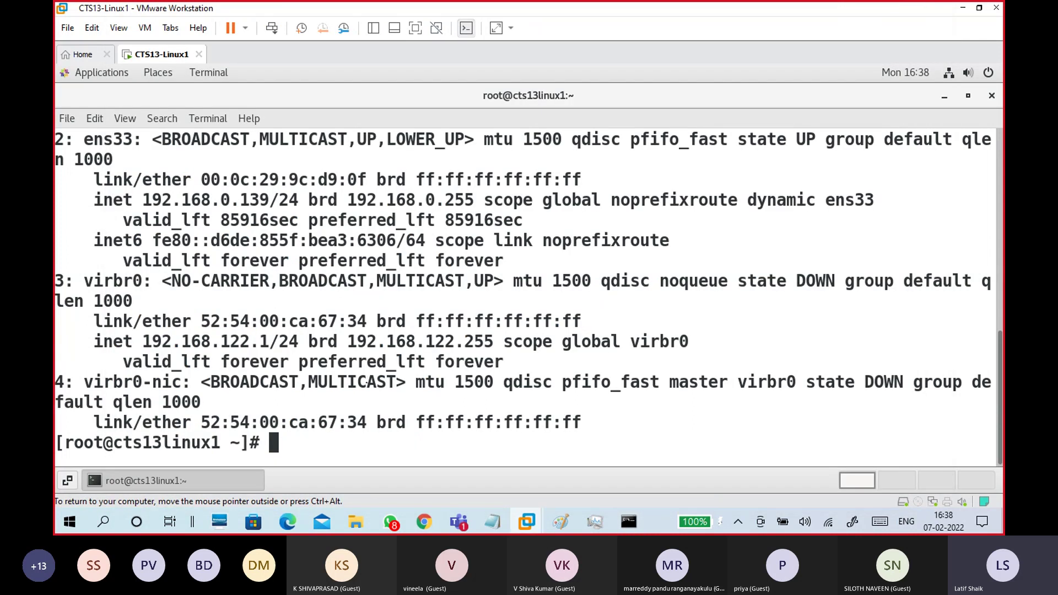
Step: Clear the VM terminal and ping the host 192.168.0.137, stopping after 11 replies
type("cler")
key("BackSpace")
key("BackSpace")
key("BackSpace")
type("lear")
key("Return")
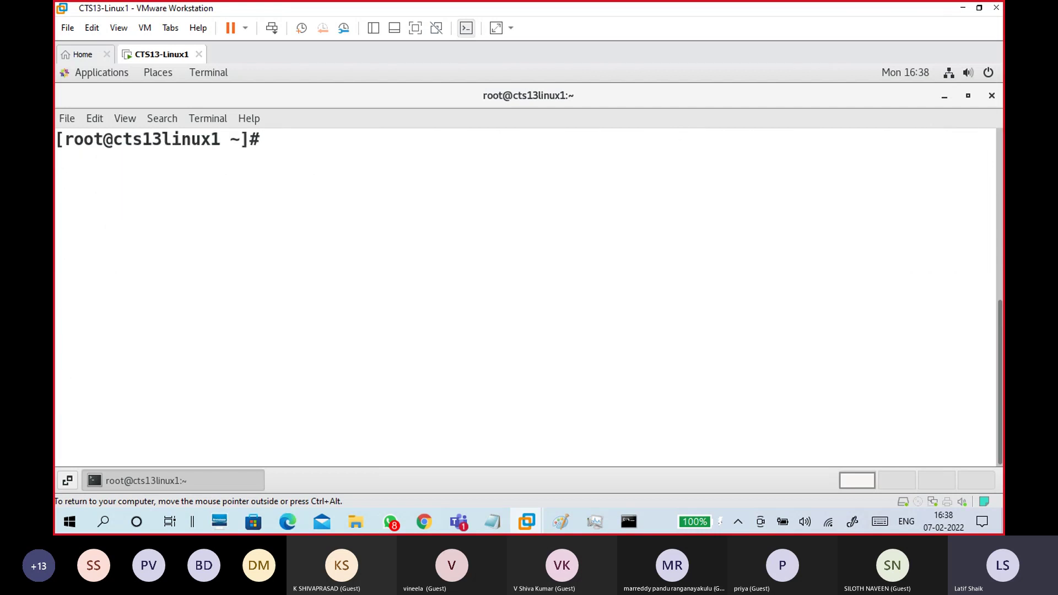
type("ping ")
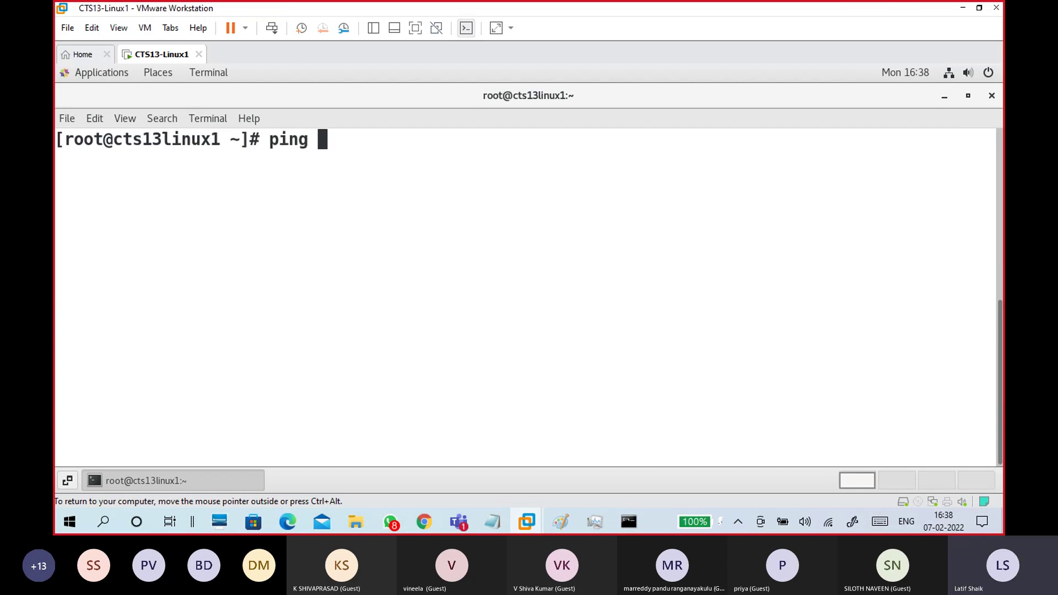
type("192.168.0.")
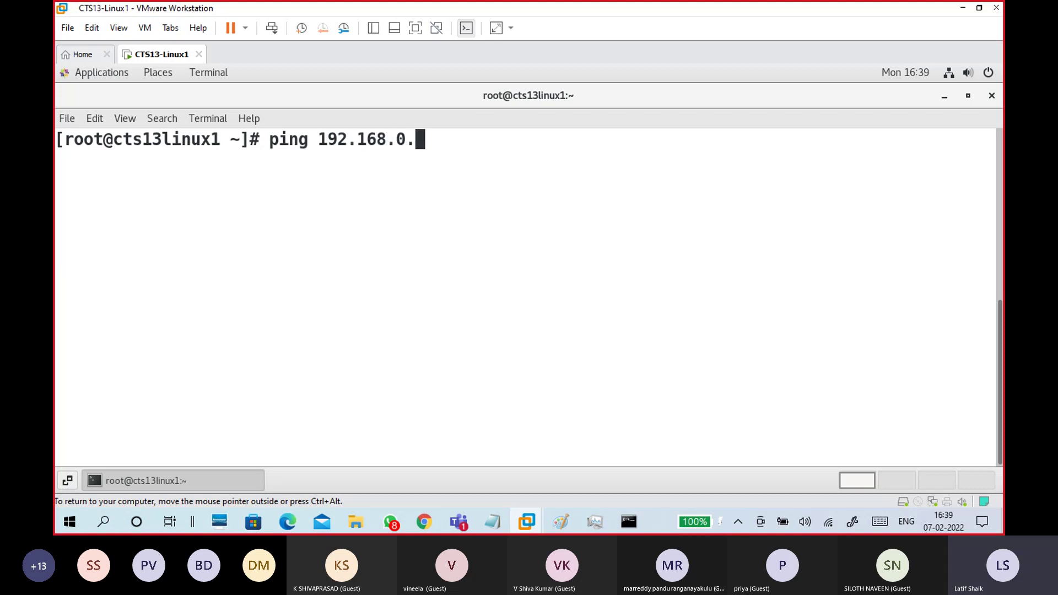
type("137")
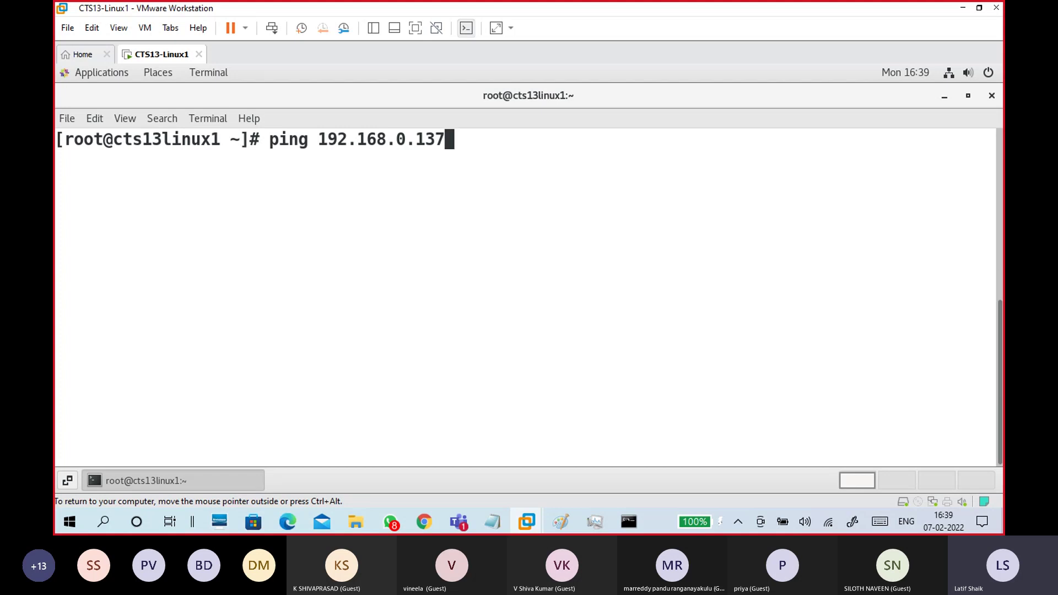
key("Return")
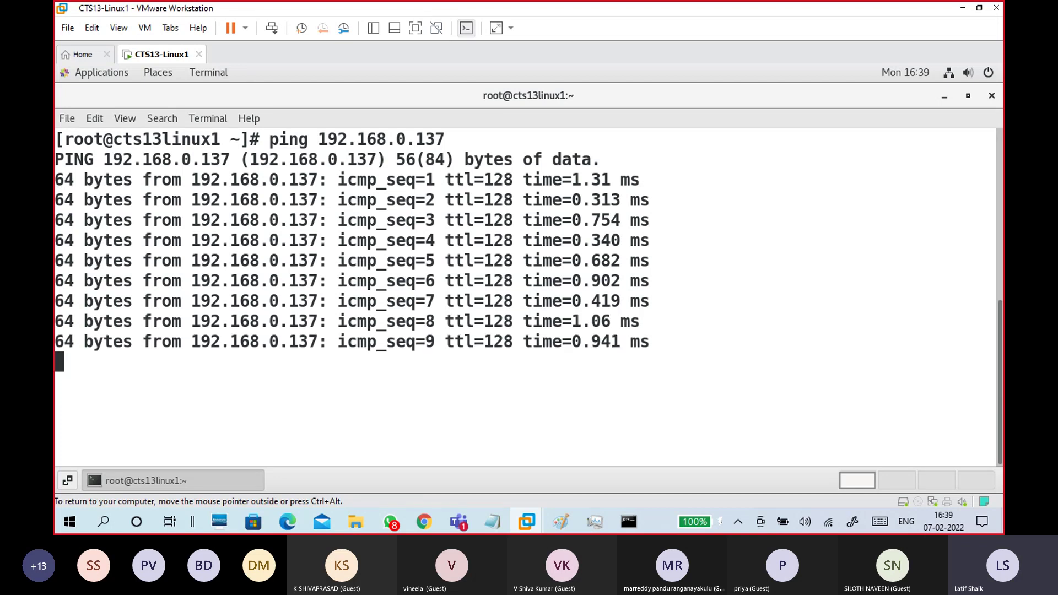
key("ctrl+c")
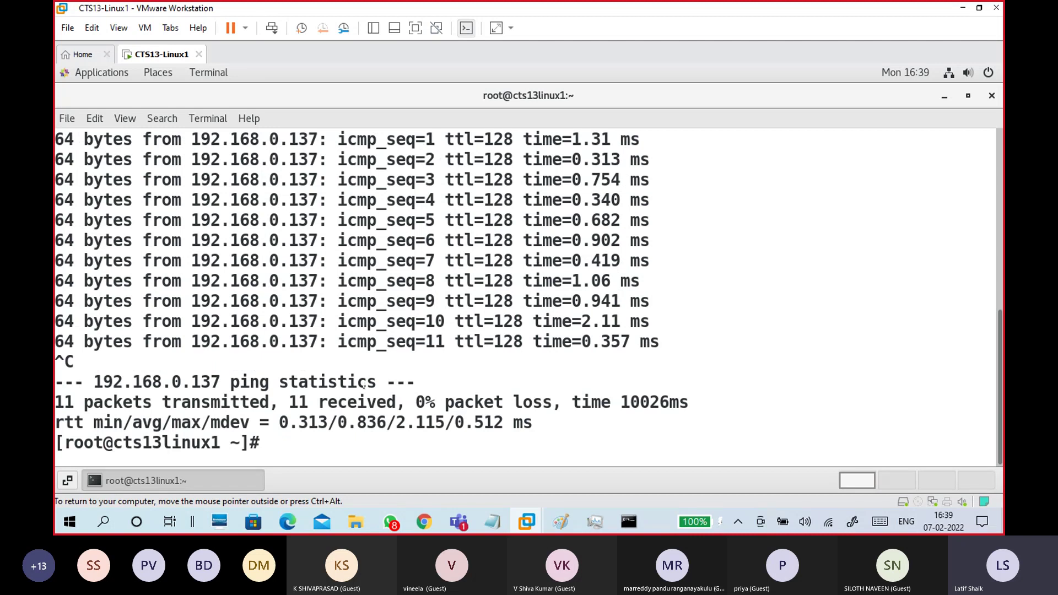
Step: Highlight the ping replies, clear the terminal, and recall the ping command
scroll(526, 297, "up", 1)
scroll(105, 238, "up", 1)
left_click_drag(70, 218, 561, 382)
scroll(483, 349, "down", 2)
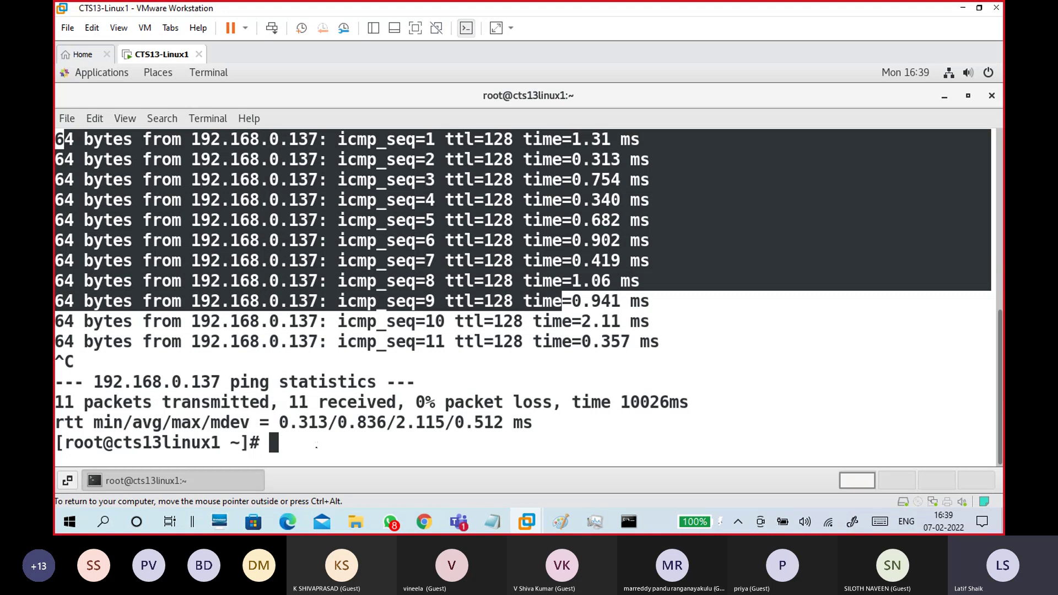
type("clear")
key("Return")
key("Up")
key("Up")
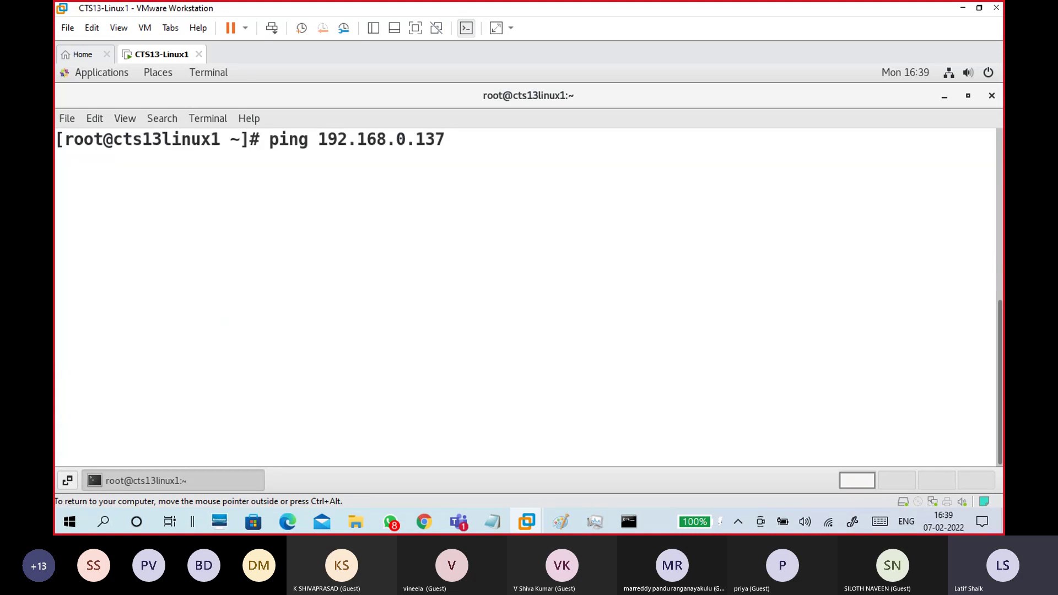
Step: Ping 192.168.0.137 with -c2 for two packets and highlight the replies
key("Left")
key("Left")
key("Left")
key("Left")
key("Left")
key("Left")
key("Left")
key("Left")
key("Left")
key("Left")
key("Left")
key("Left")
key("Left")
key("Left")
key("Right")
type("-c2")
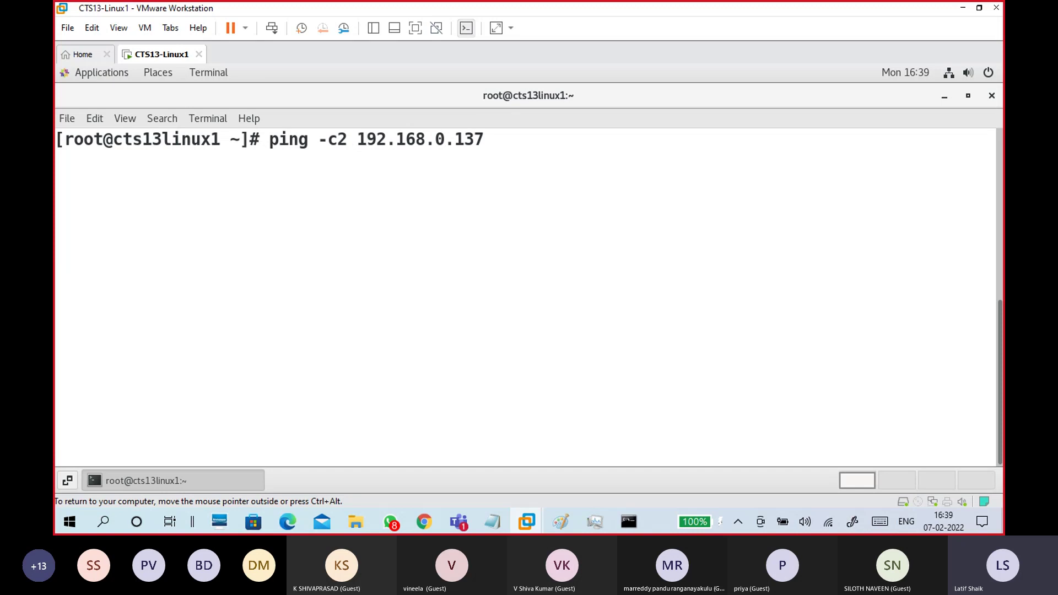
key("Return")
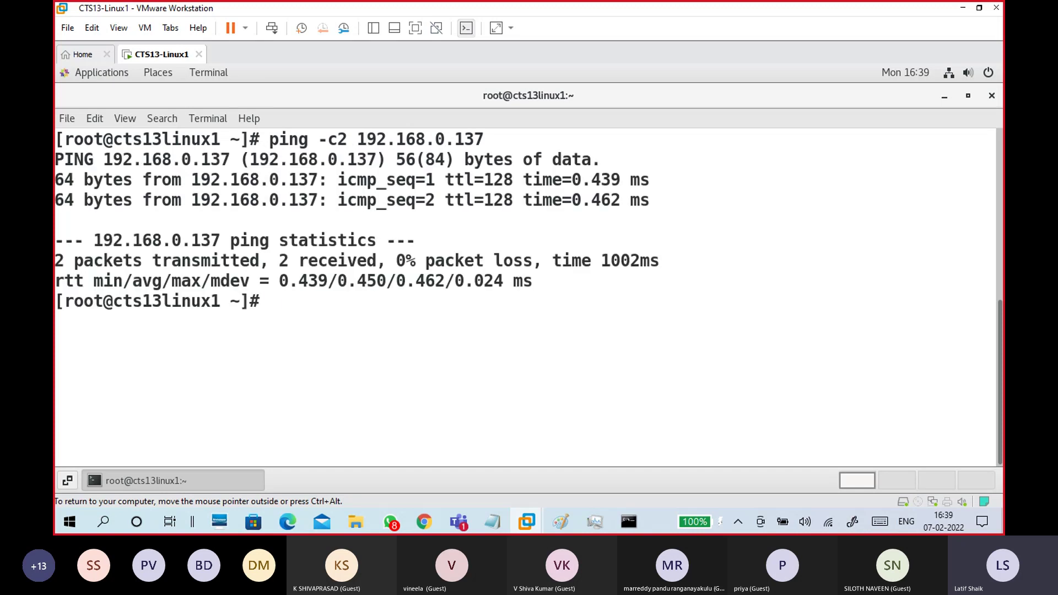
left_click_drag(55, 179, 661, 199)
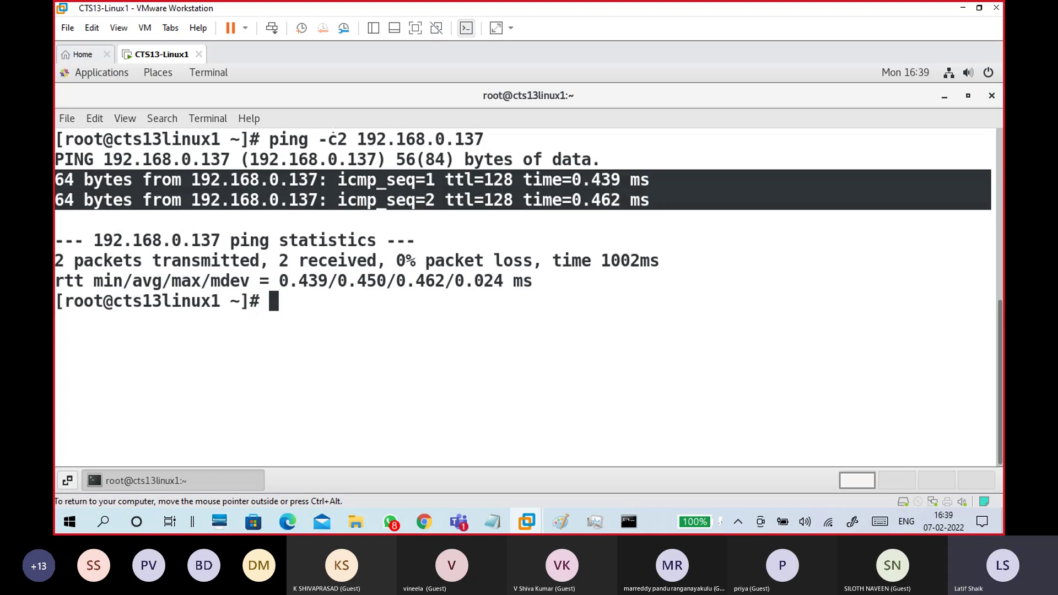
double_click(332, 139)
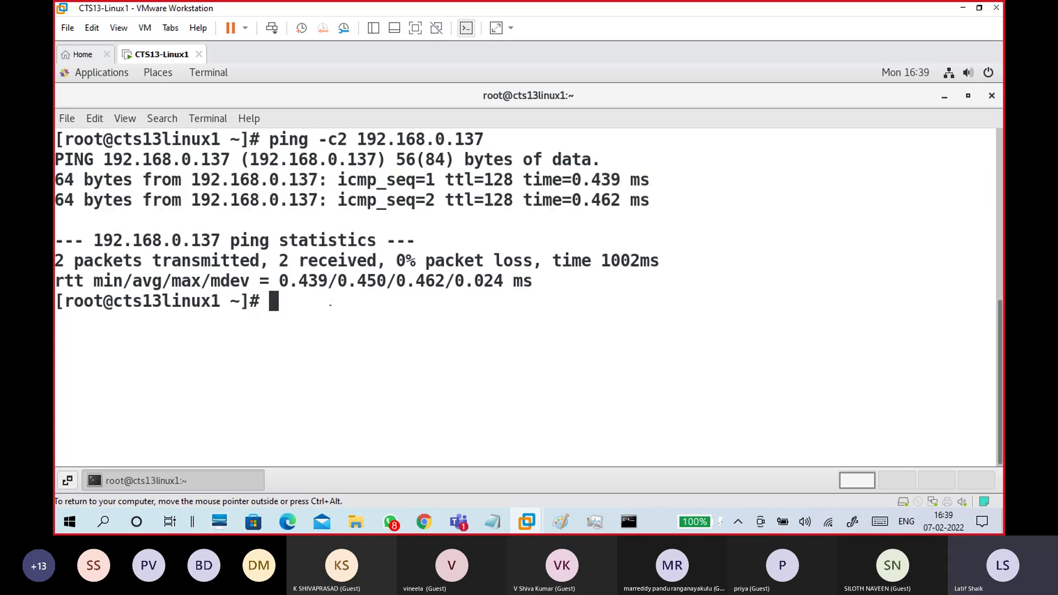
Step: Ping the gateway 192.168.0.1 twice with the -c2 option
key("Up")
key("BackSpace")
key("BackSpace")
key("BackSpace")
type("1")
key("Return")
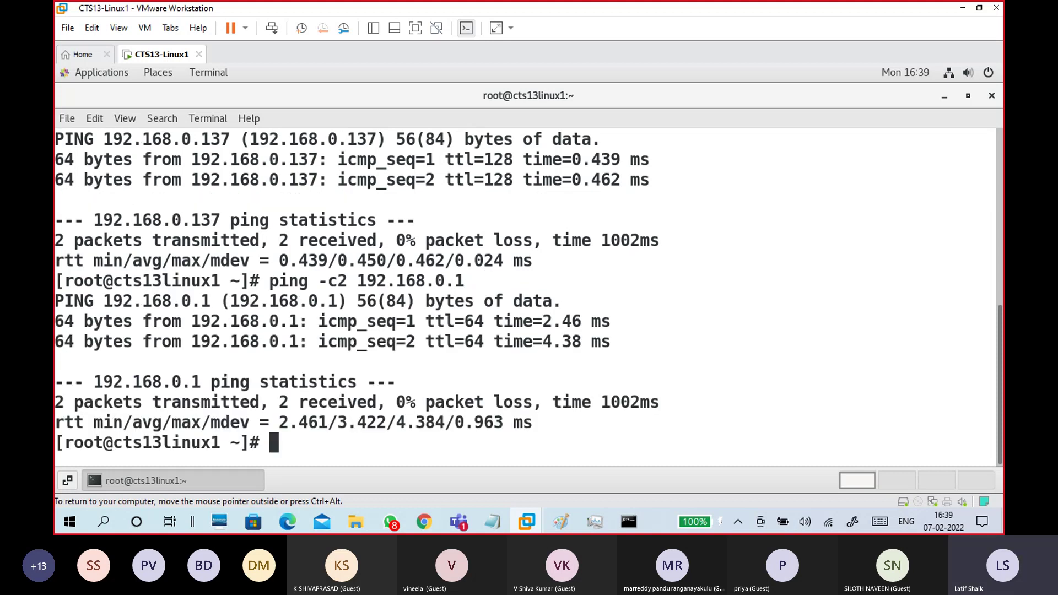
key("Up")
key("BackSpace")
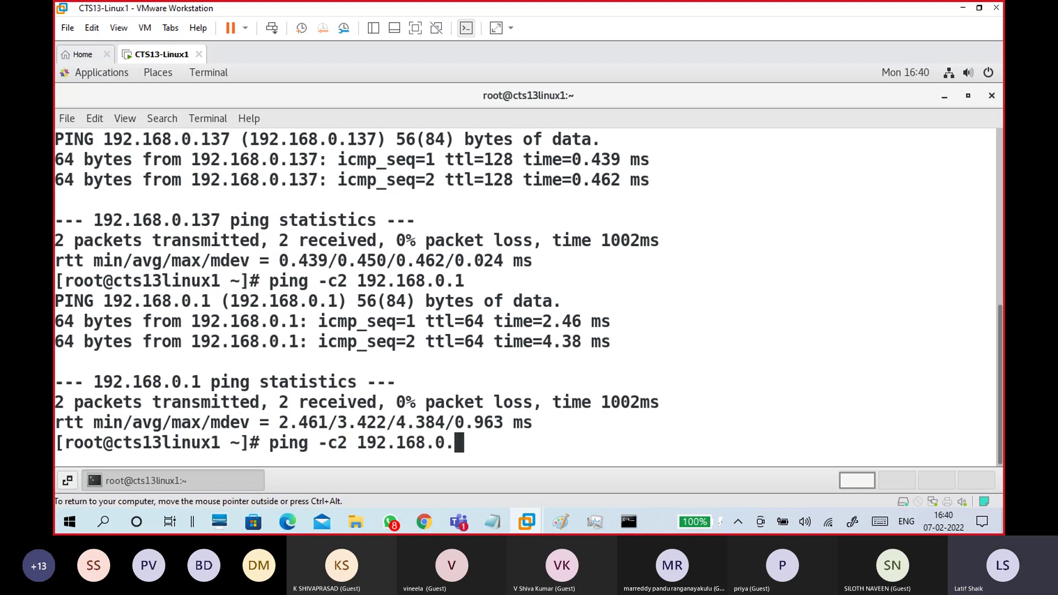
key("BackSpace")
key("BackSpace")
key("BackSpace")
key("BackSpace")
key("BackSpace")
key("BackSpace")
key("BackSpace")
key("BackSpace")
key("BackSpace")
key("BackSpace")
type("www.googl")
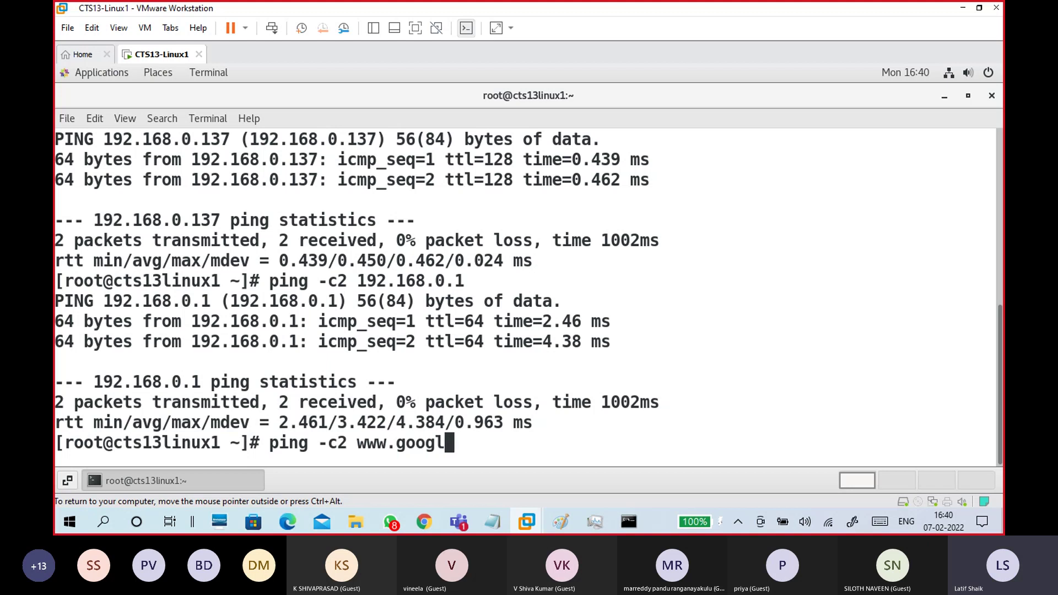
type("e.com")
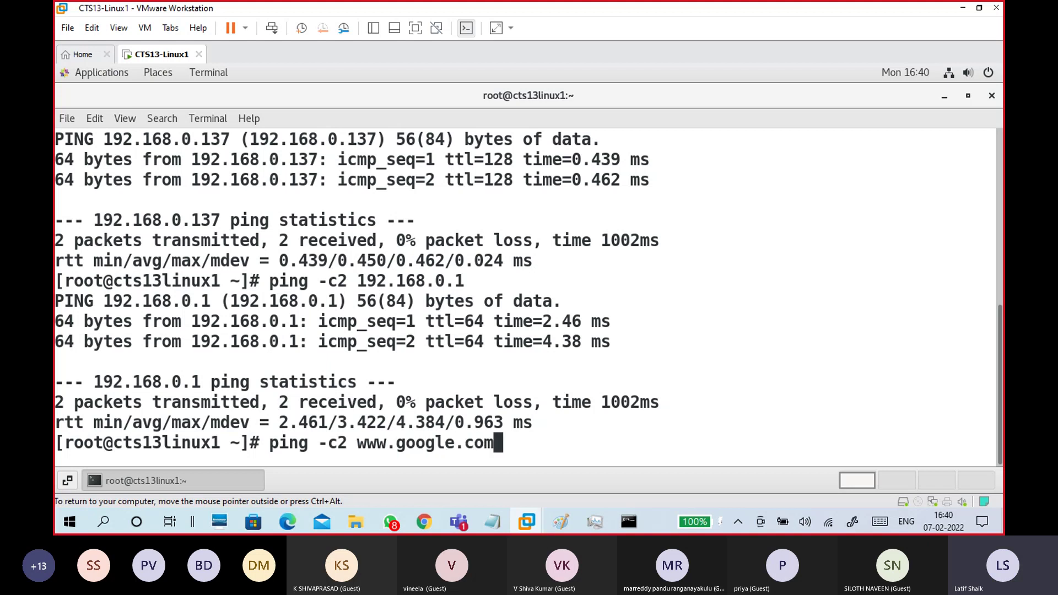
key("Return")
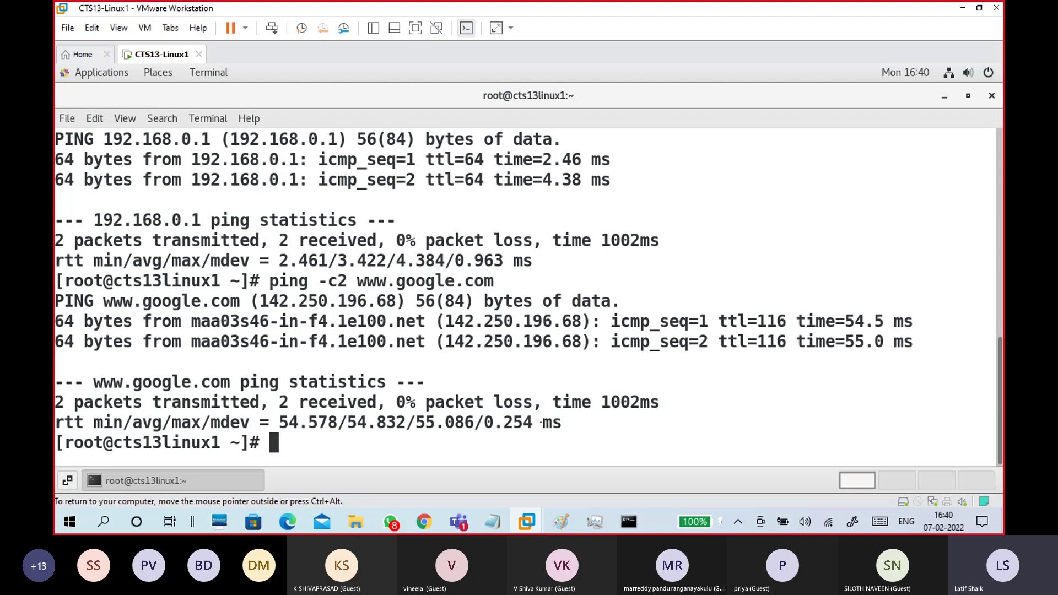
left_click_drag(269, 280, 494, 280)
left_click_drag(122, 321, 905, 341)
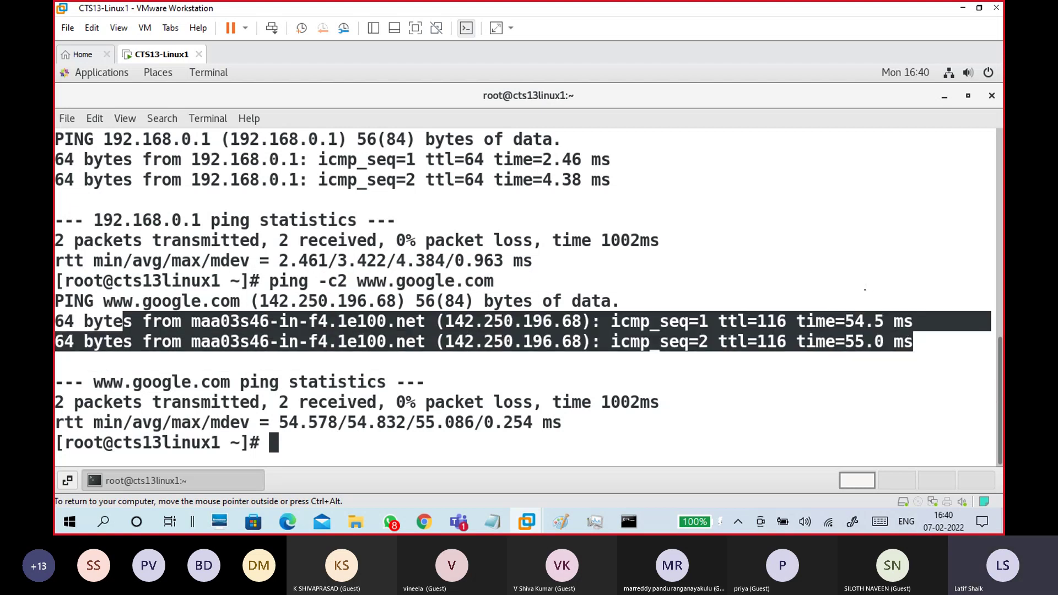
left_click(865, 289)
type("clear")
key("Return")
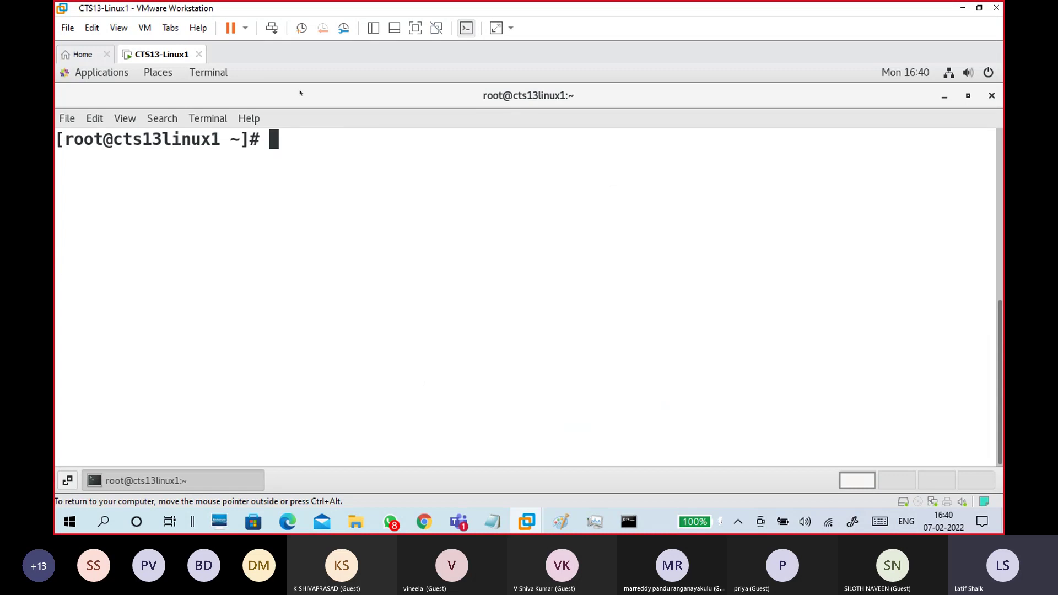
Step: Restore the terminal to a window and show the kernel version with uname -r
left_click(968, 95)
mouse_move(740, 91)
left_mouse_down()
mouse_move(738, 131)
mouse_move(741, 92)
left_mouse_up()
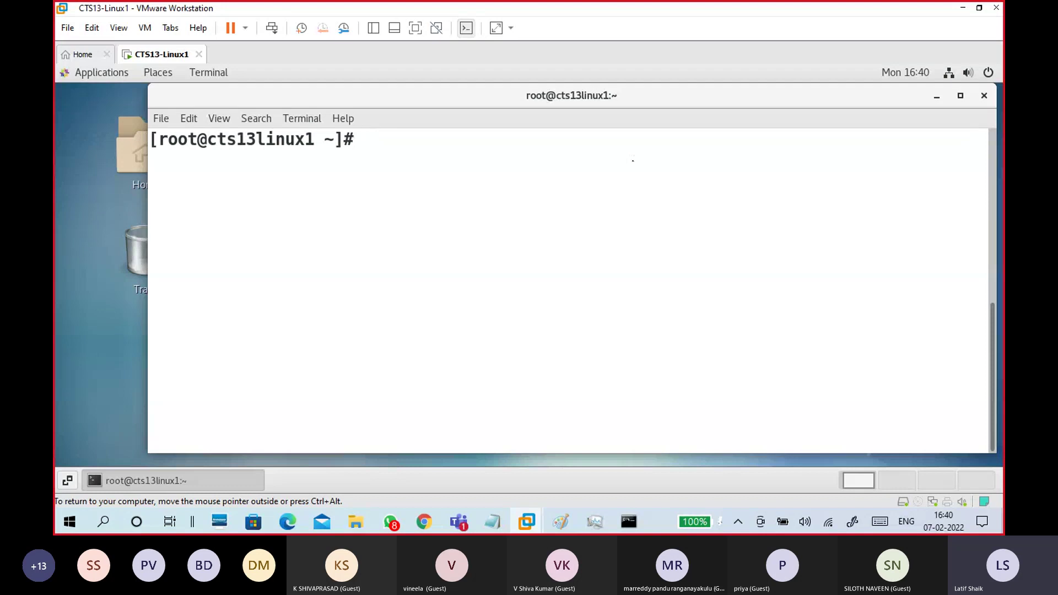
type("uname -r")
key("Return")
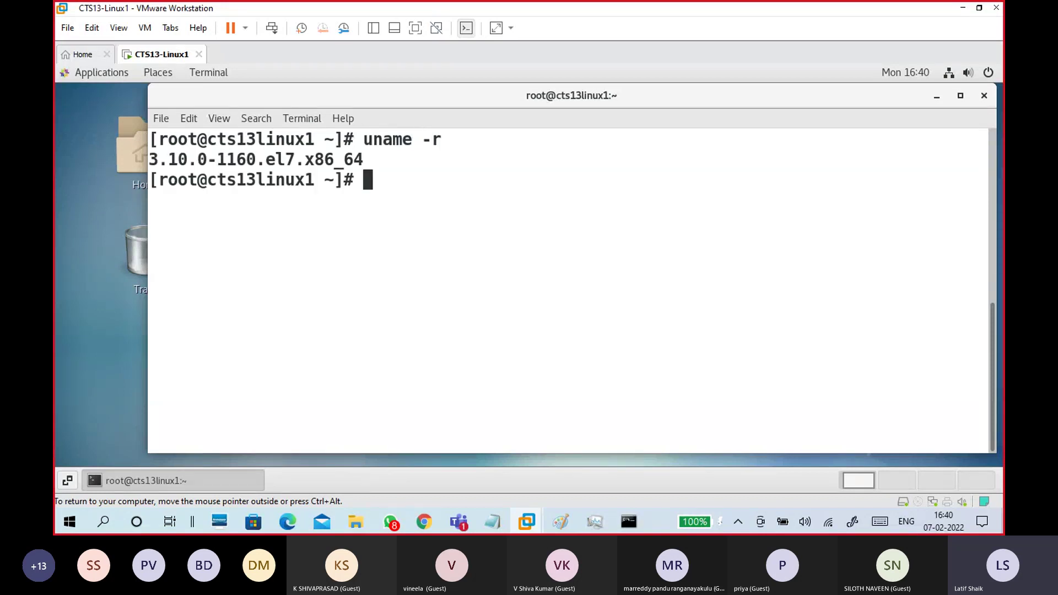
Step: Run ifconfig and highlight the ens33 interface entry
type("i")
type("fconfig")
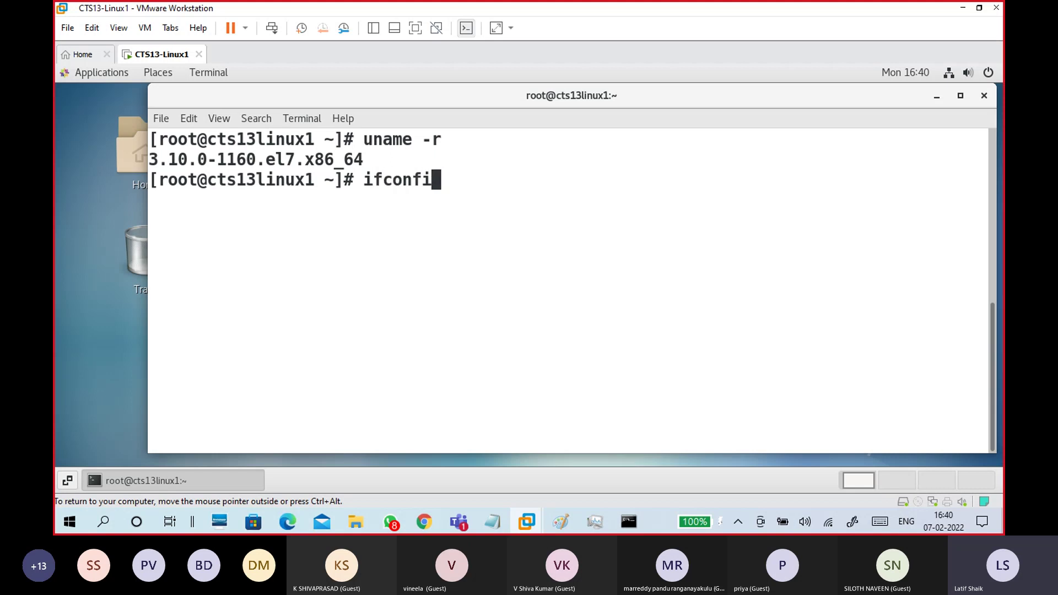
key("Return")
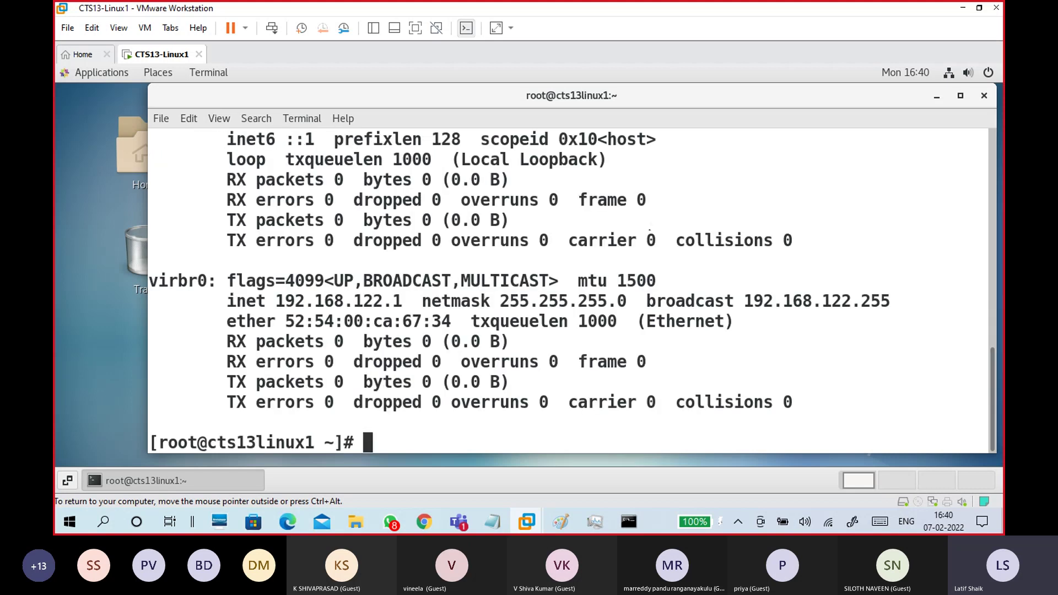
scroll(451, 303, "up", 3)
scroll(450, 302, "up", 2)
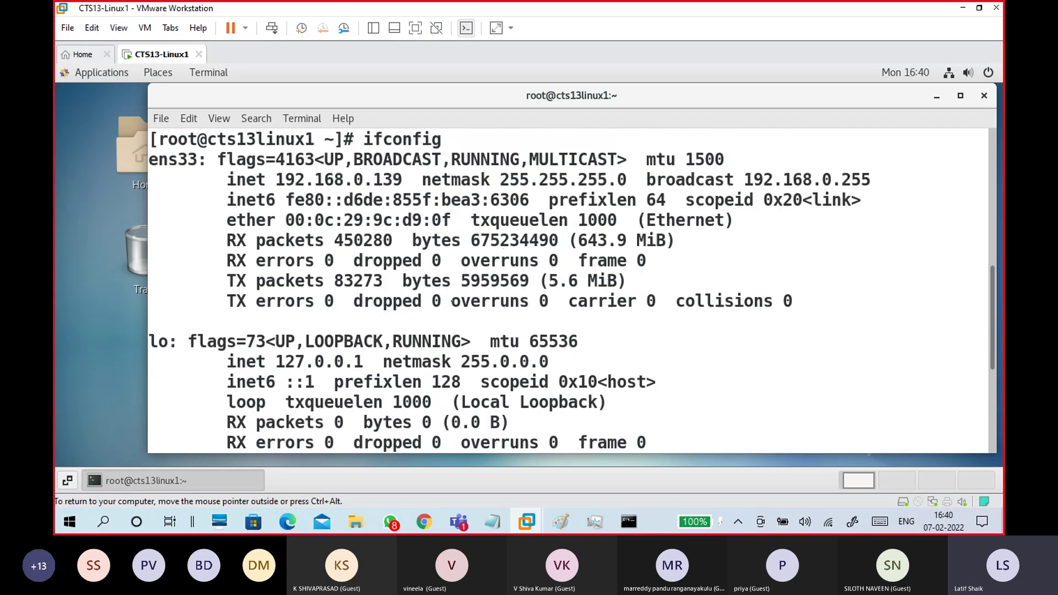
left_click_drag(362, 177, 427, 181)
left_click_drag(149, 199, 410, 220)
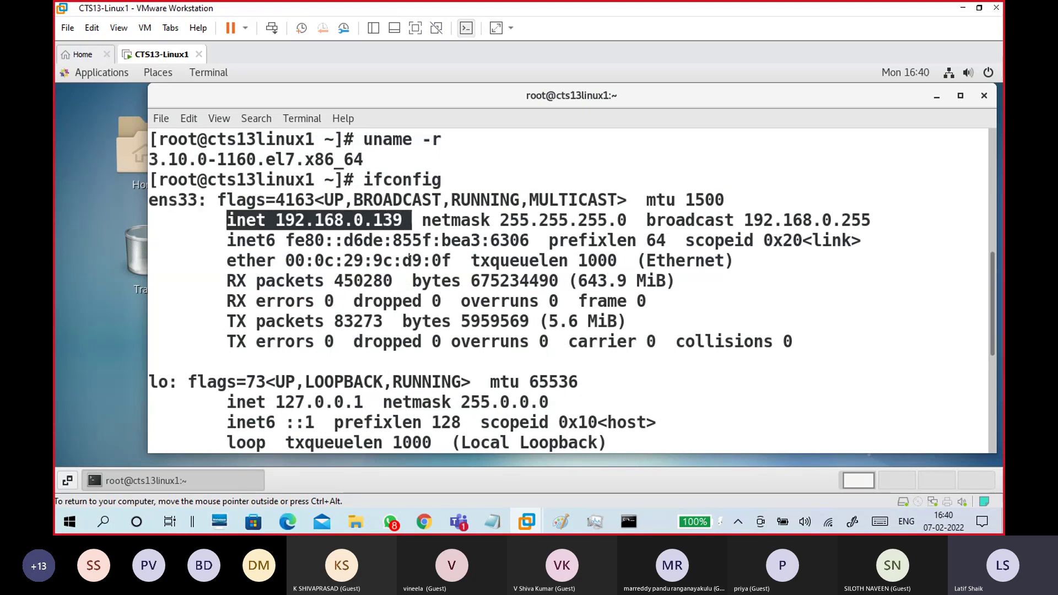
scroll(412, 242, "down", 5)
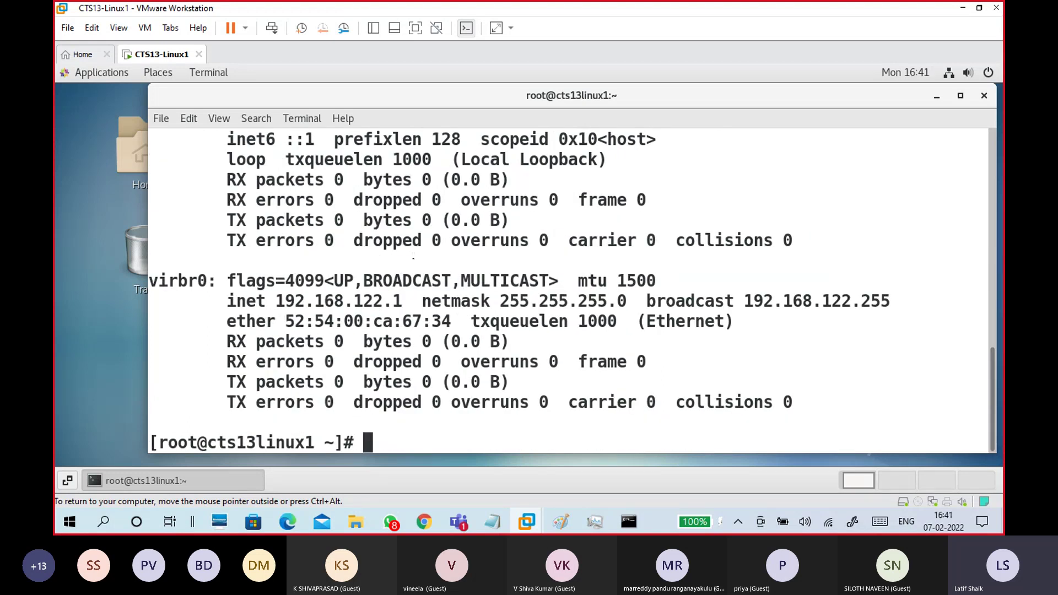
Step: Run ip addr, highlight the ens33 block with 192.168.0.139/24, then clear the terminal
type("ip c")
key("BackSpace")
type("addr")
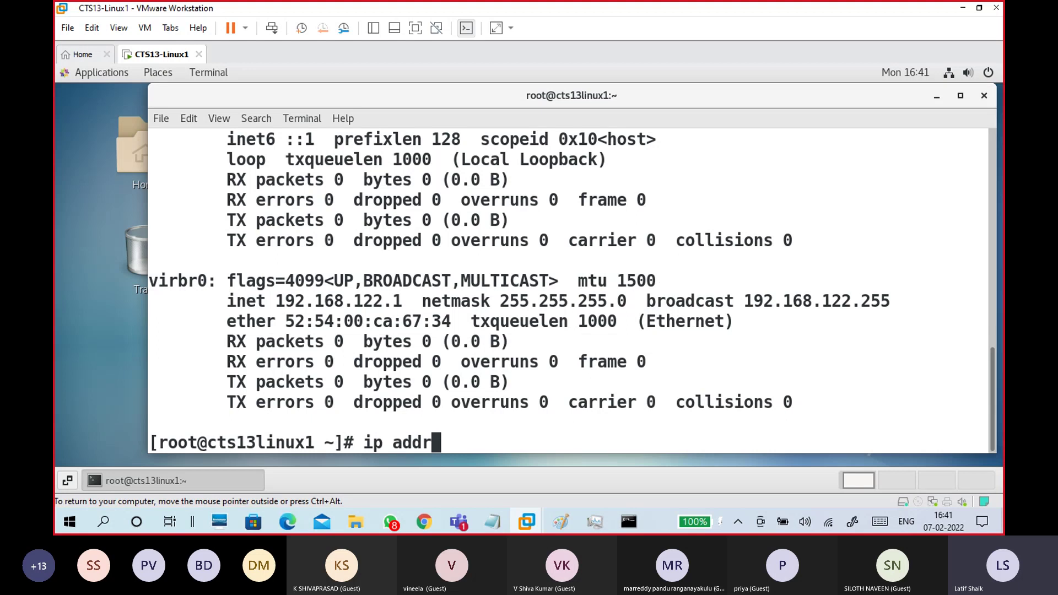
key("Return")
scroll(572, 292, "up", 2)
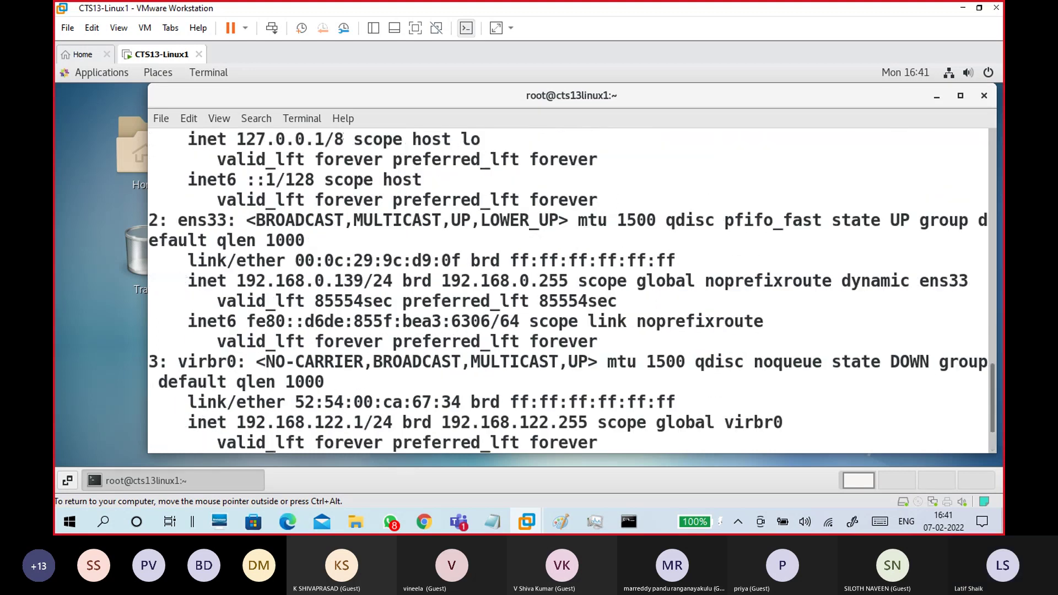
left_click_drag(175, 220, 393, 276)
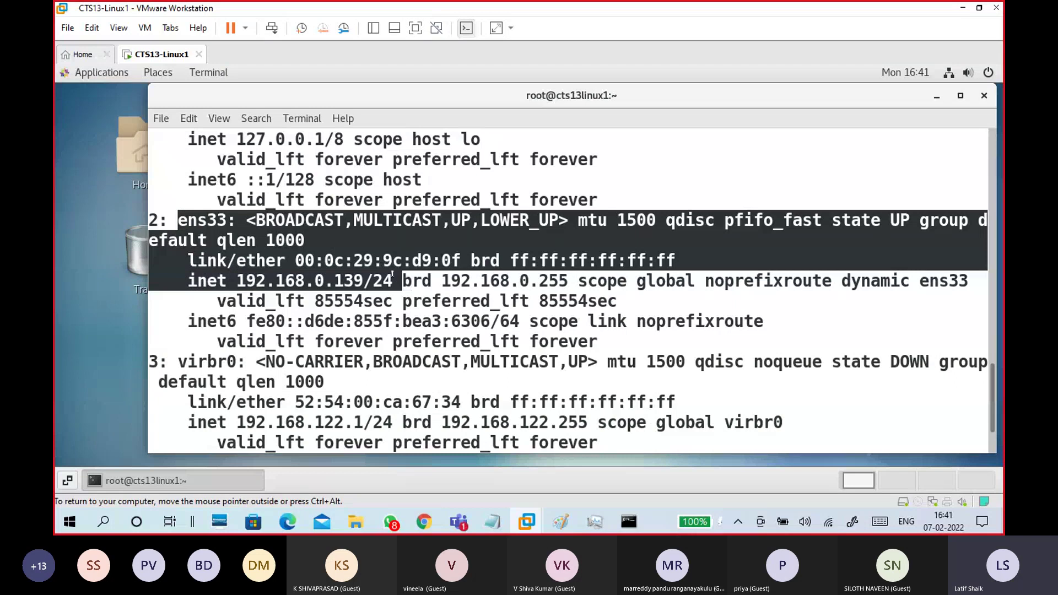
left_click(392, 276)
scroll(571, 292, "down", 2)
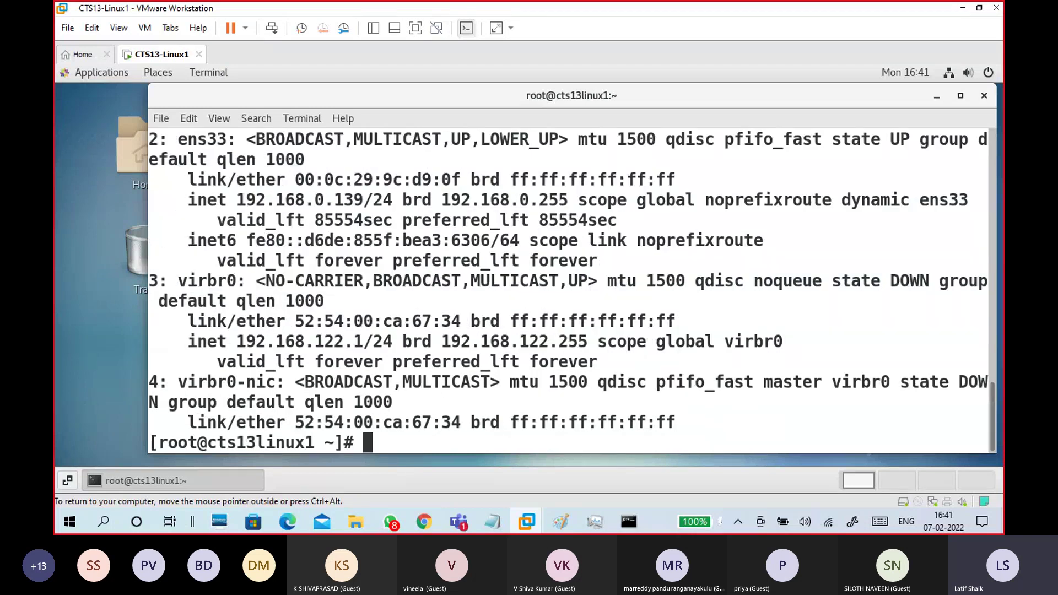
type("clear")
key("Return")
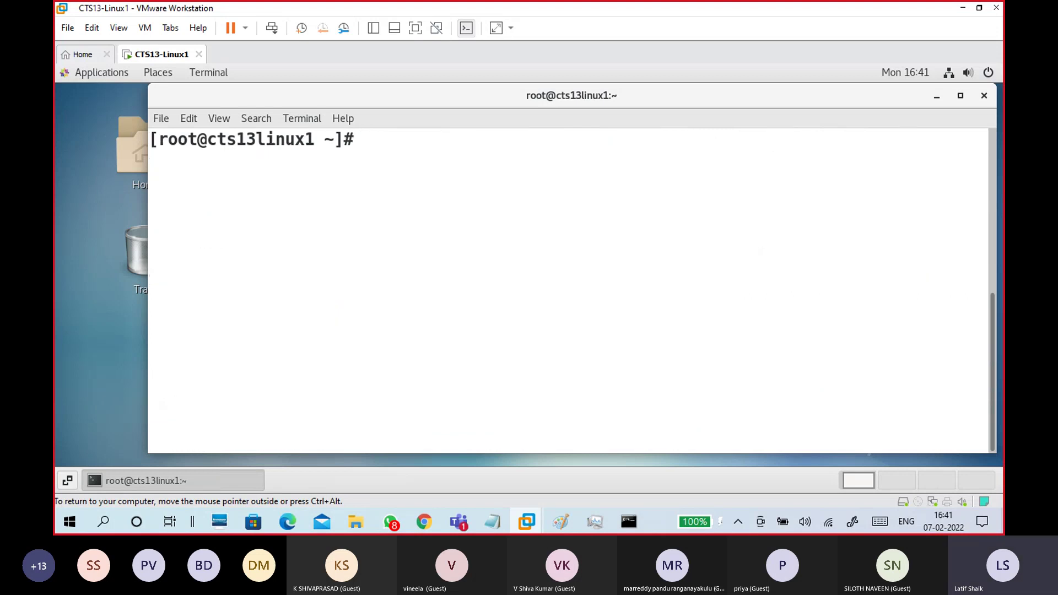
Step: Run who and who am i to list the root sessions on :0 and pts/0
type("who")
key("Return")
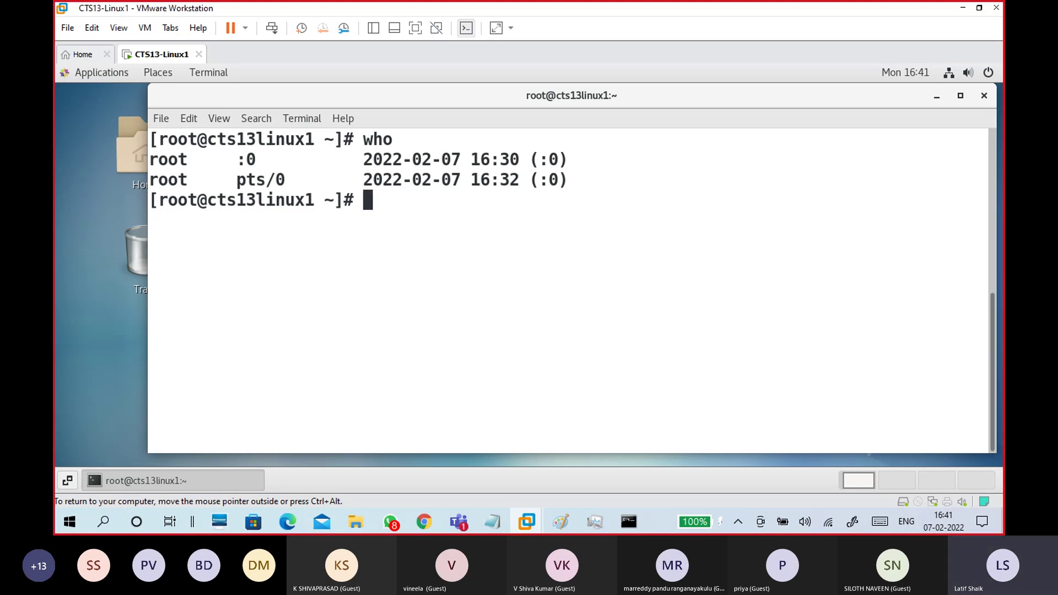
type("who a")
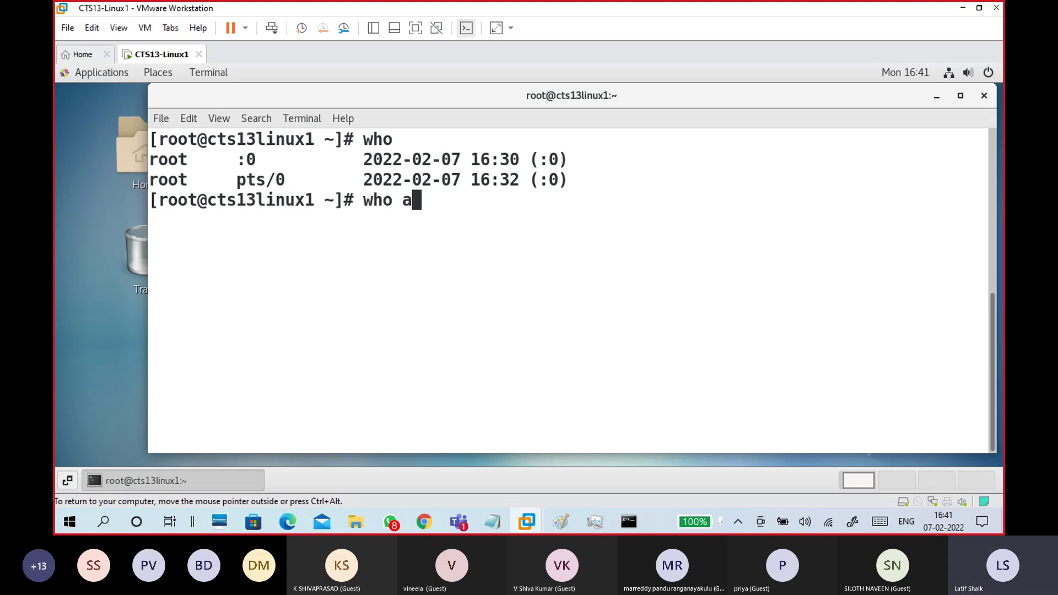
type("m i")
key("Return")
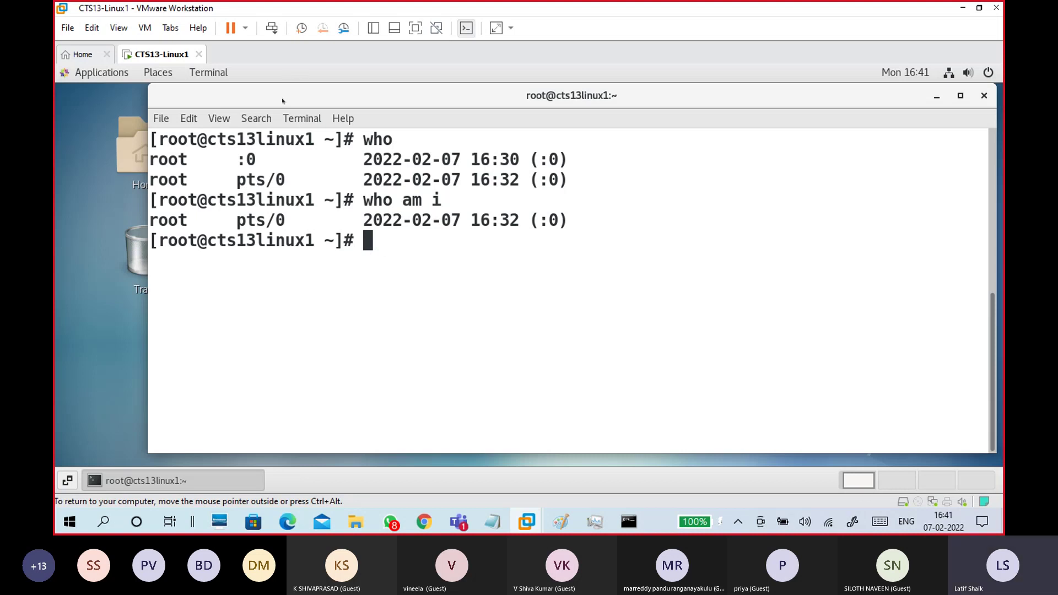
Step: Reposition the terminal window and highlight pts/0 as the current session
left_click_drag(282, 101, 225, 133)
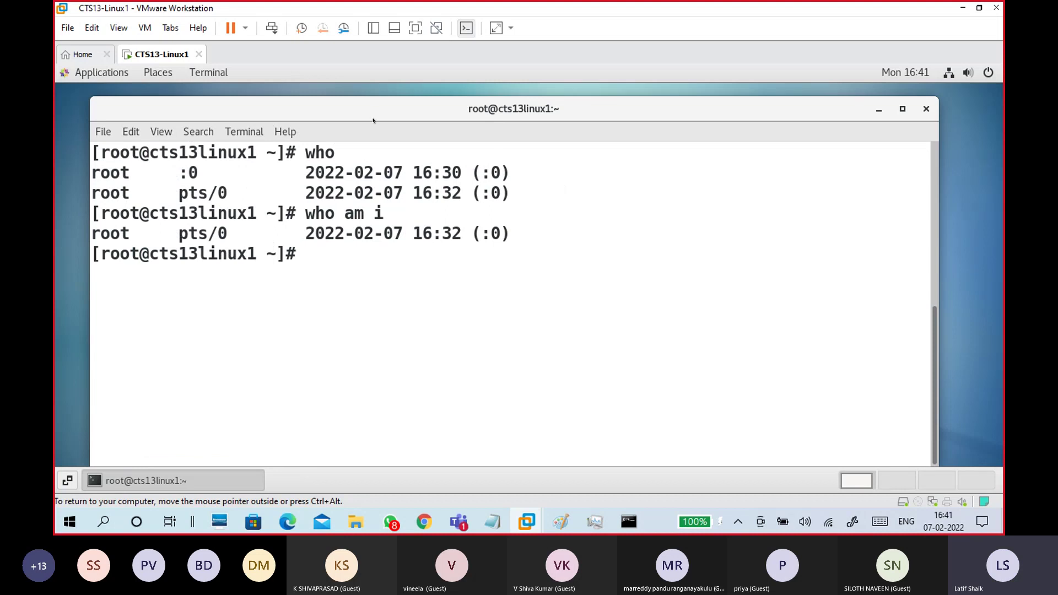
left_click_drag(514, 108, 542, 100)
left_click_drag(203, 186, 255, 185)
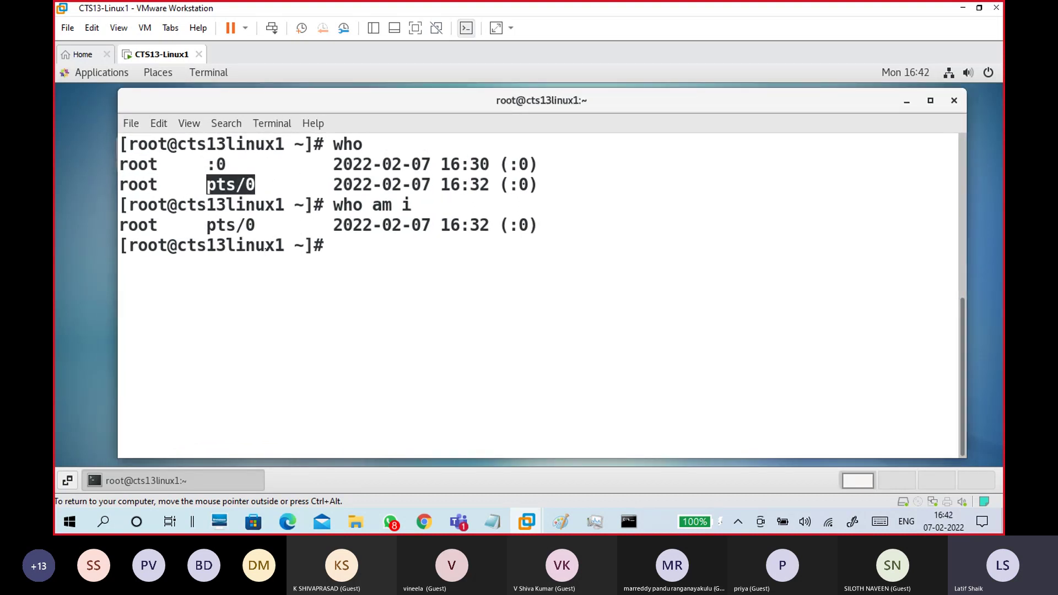
left_click(272, 260)
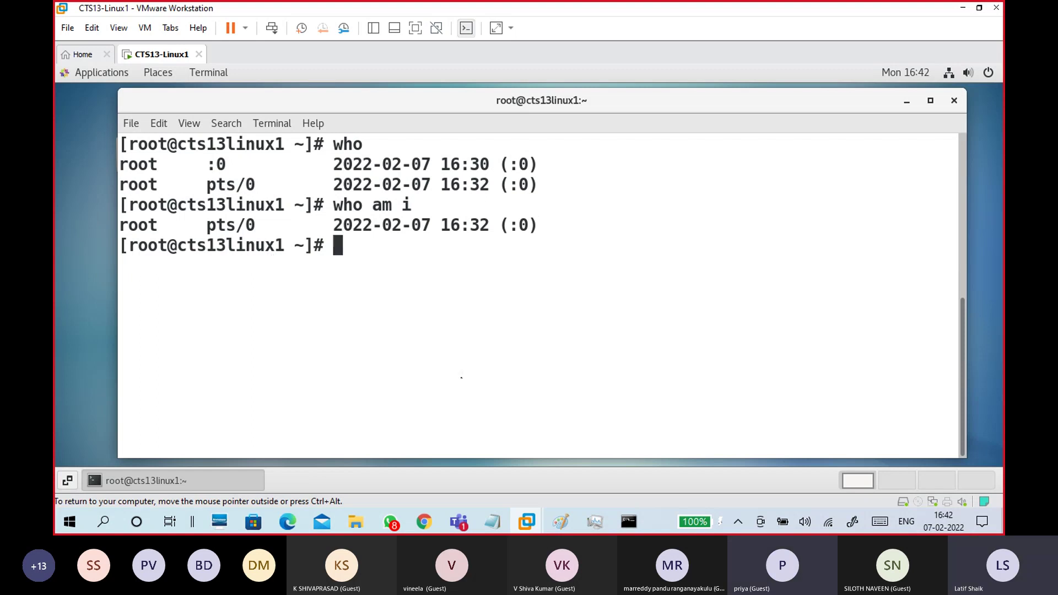
mouse_move(461, 521)
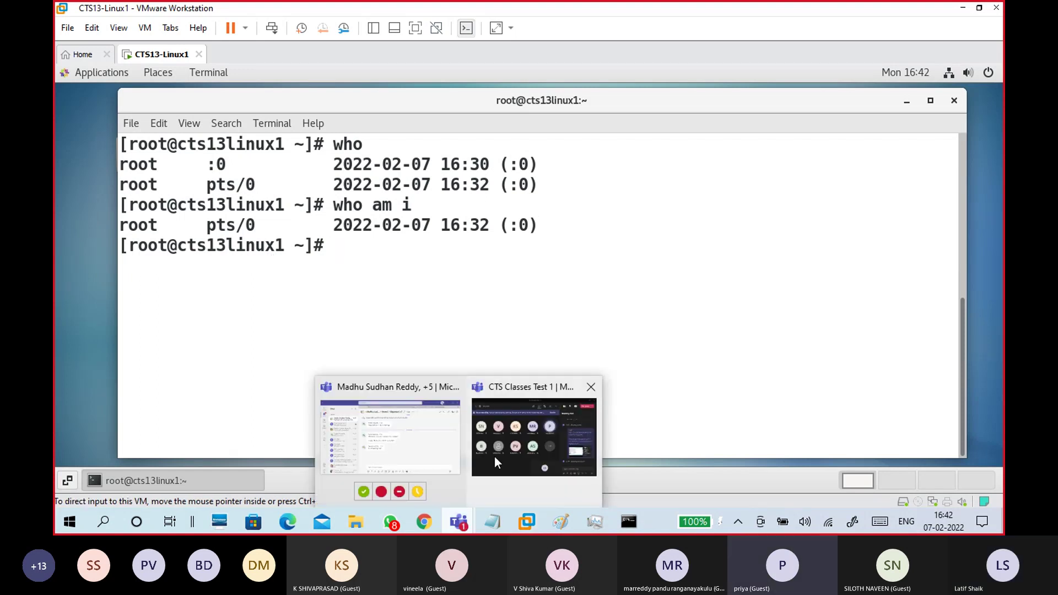
left_click(494, 457)
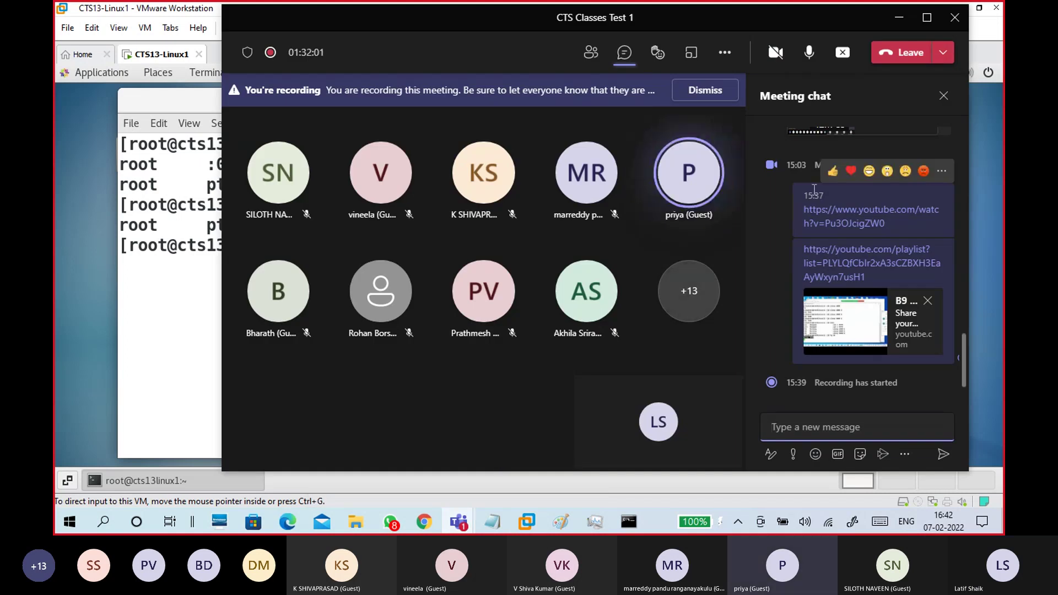
left_click(895, 25)
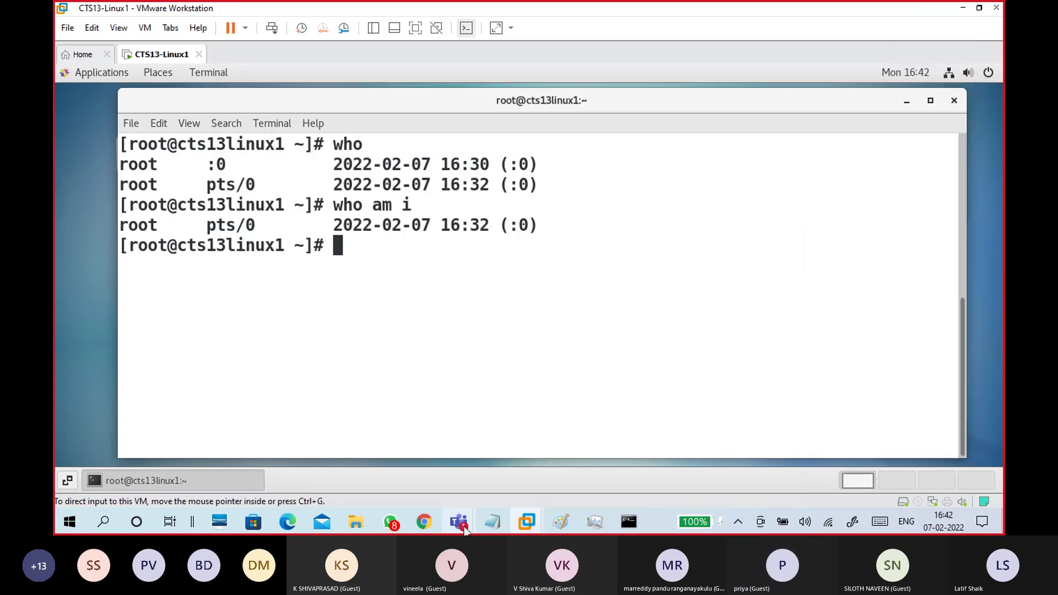
mouse_move(460, 521)
left_click(484, 454)
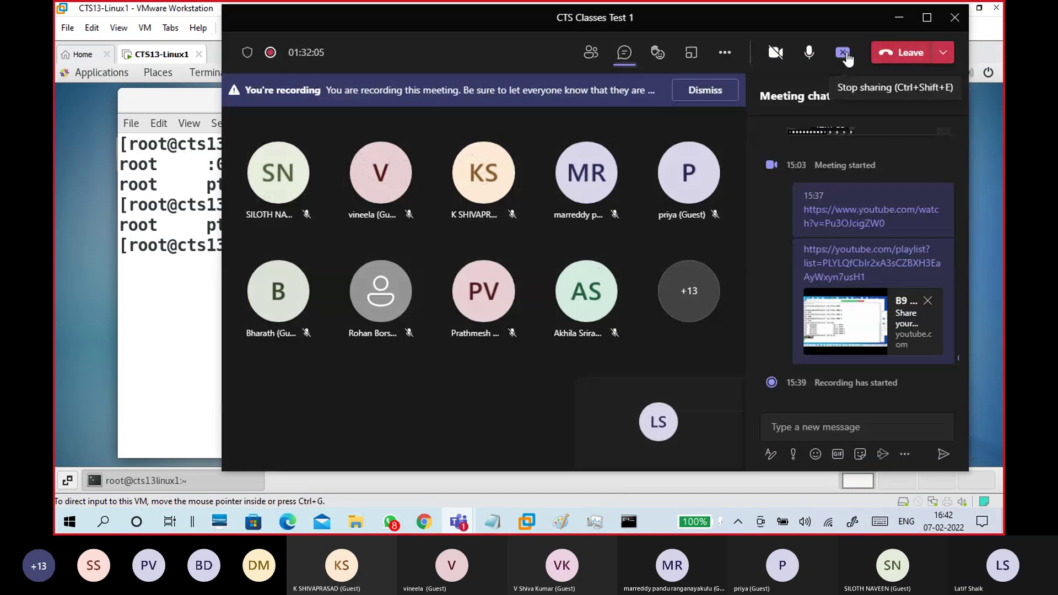
left_click(843, 53)
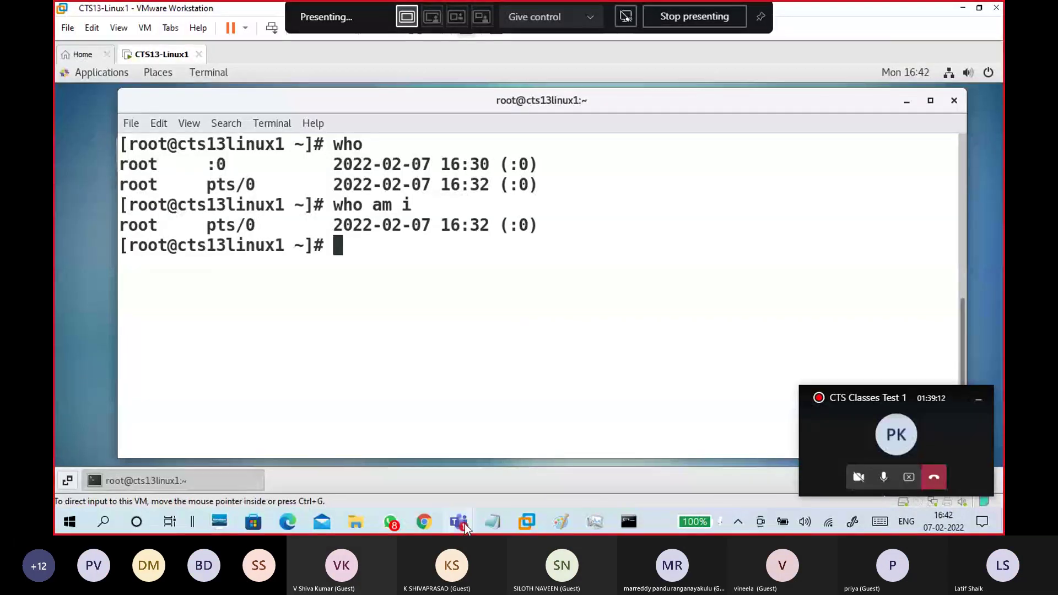
mouse_move(464, 515)
left_click(447, 461)
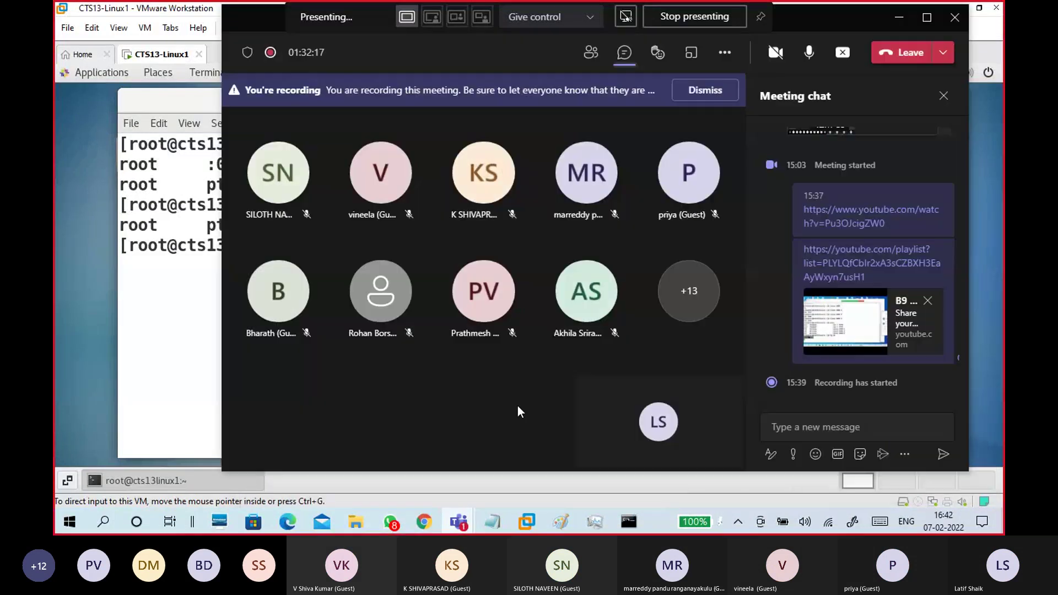
left_click(897, 17)
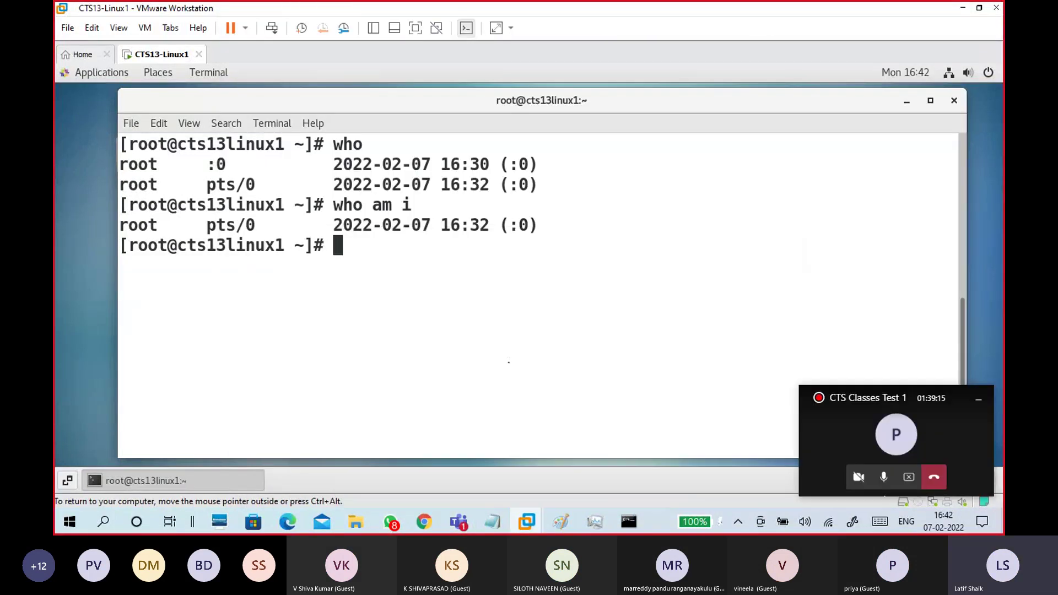
left_click(962, 7)
mouse_move(459, 522)
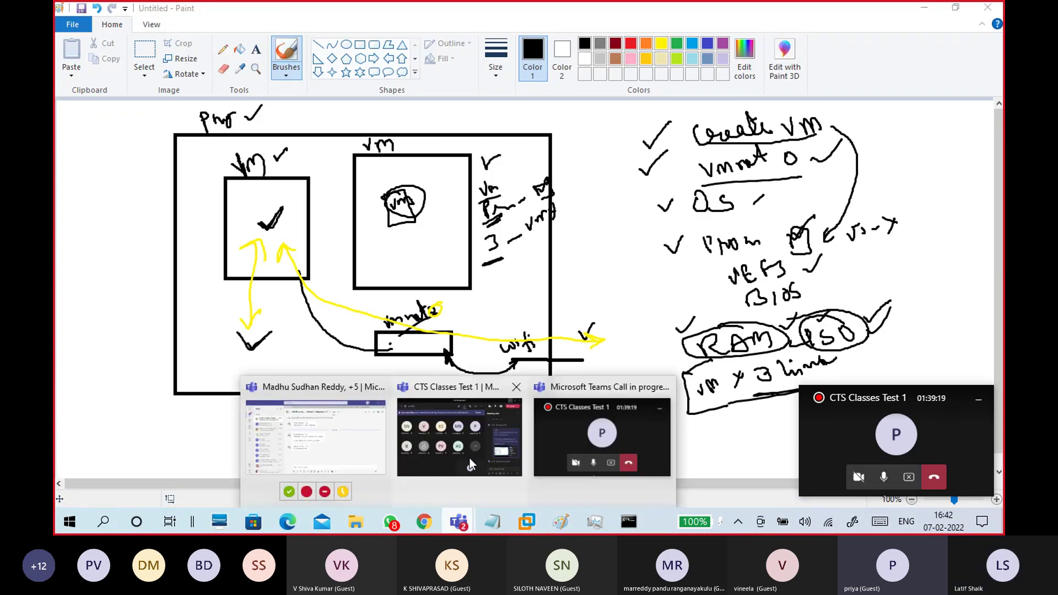
left_click(470, 457)
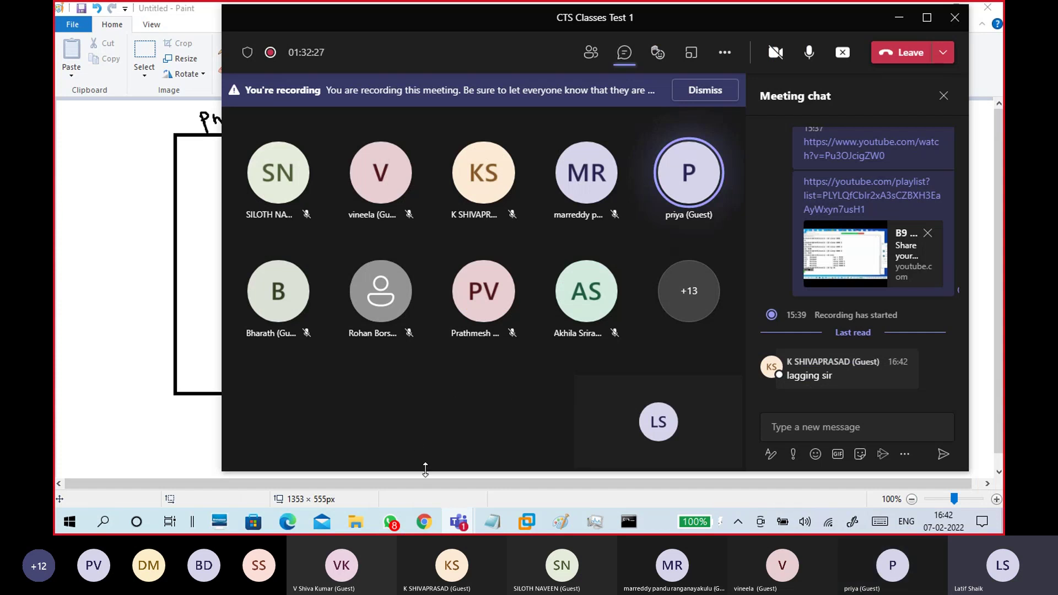
mouse_move(533, 526)
left_click(556, 430)
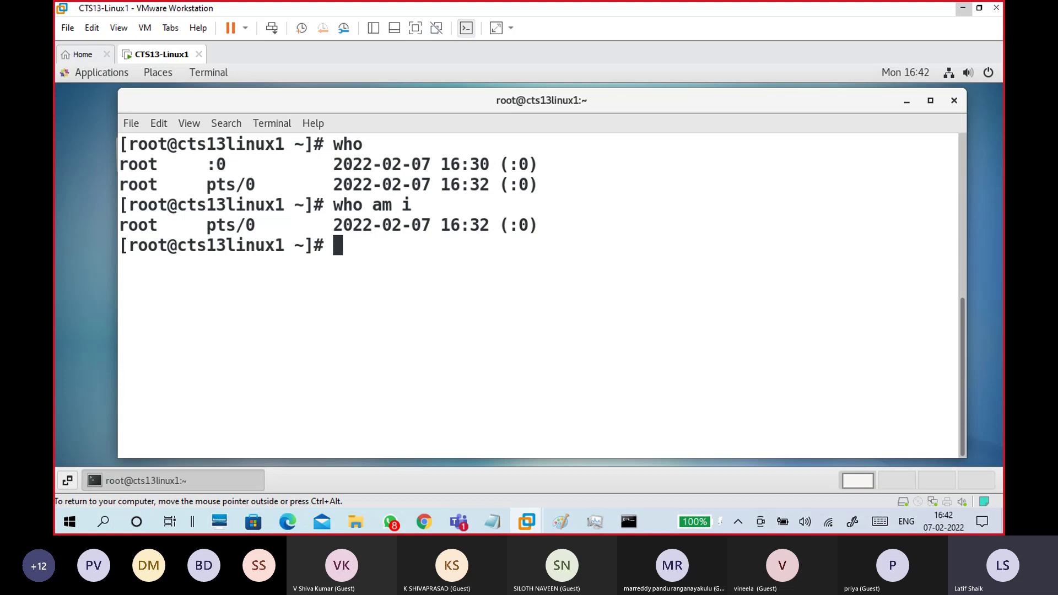
Step: Switch to the Ctrl+Alt+F2 text console and enter the student account's username at the login prompt
key("ctrl+alt+F2")
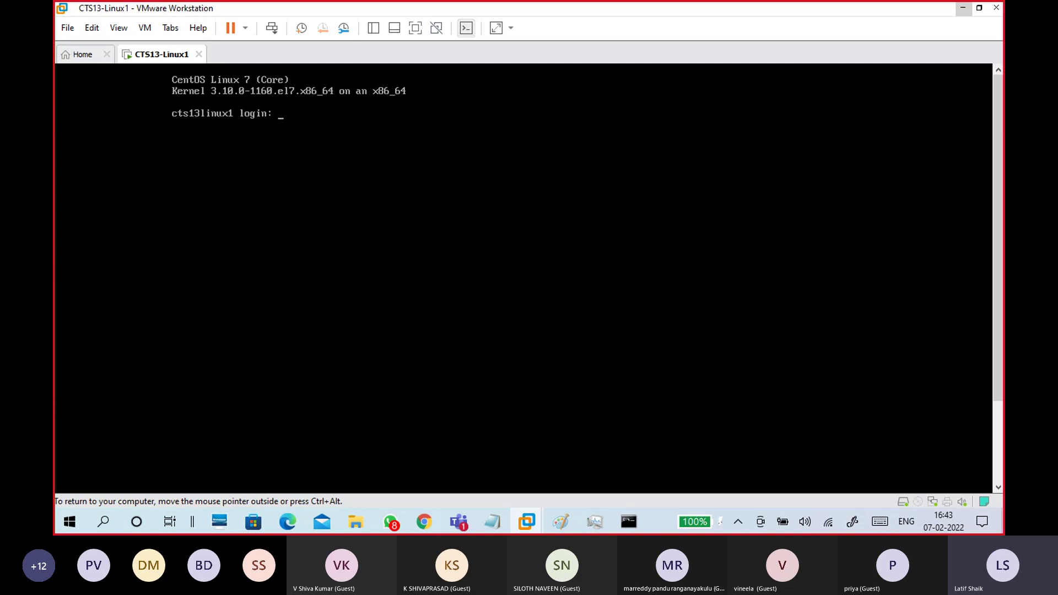
key("ctrl+alt+F1")
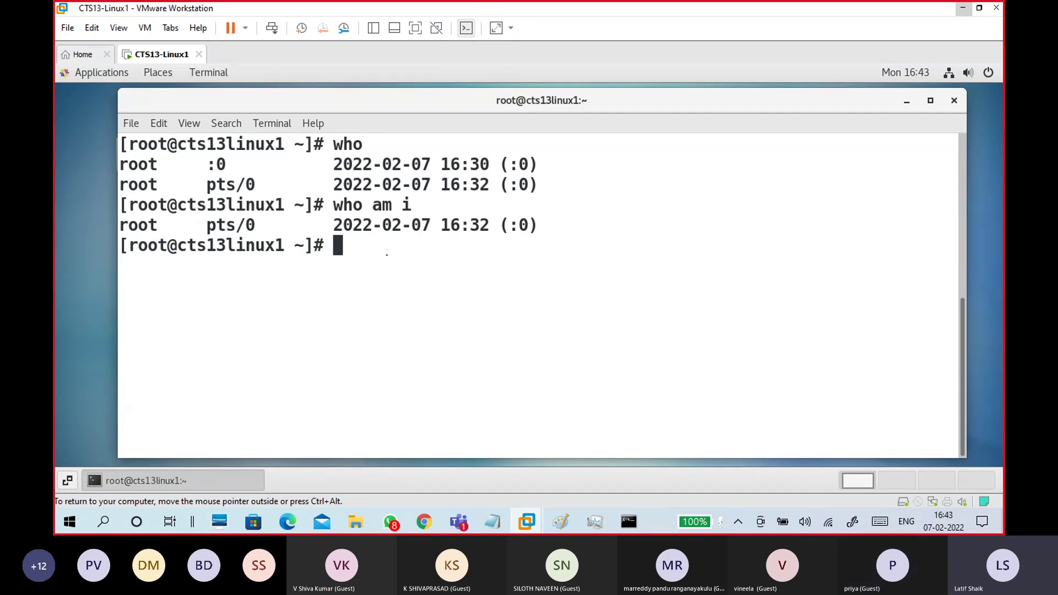
key("ctrl+alt+F2")
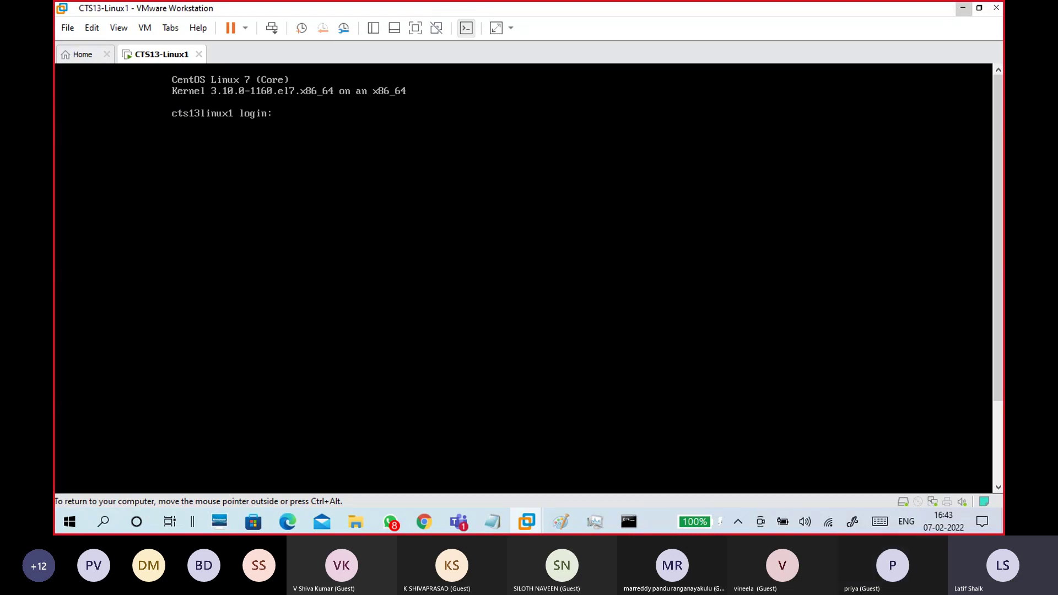
type("student13a")
key("Return")
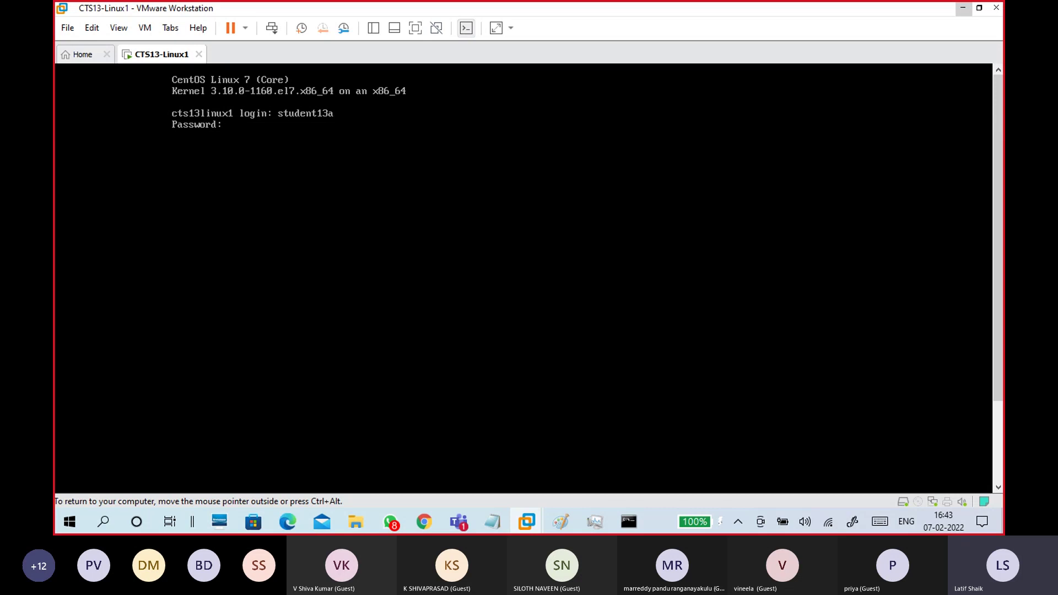
Step: Retry the student user's login on tty2 after the 'Login incorrect' failure
key("Return")
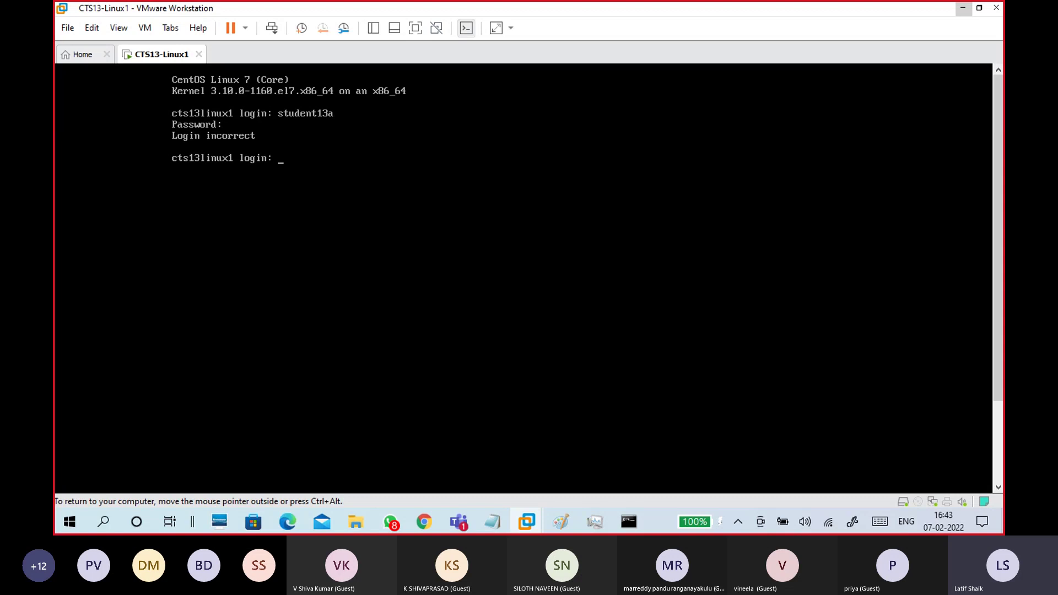
type("student13a")
key("Return")
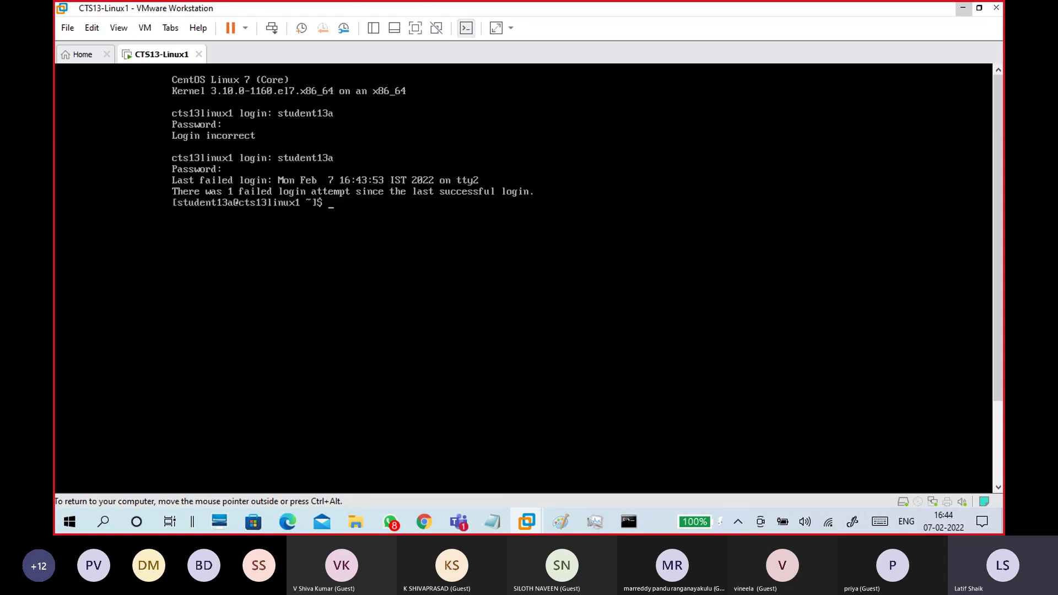
Step: Run 'who am i' and 'who' to show the student's own session and all three sessions
key("Return")
key("Return")
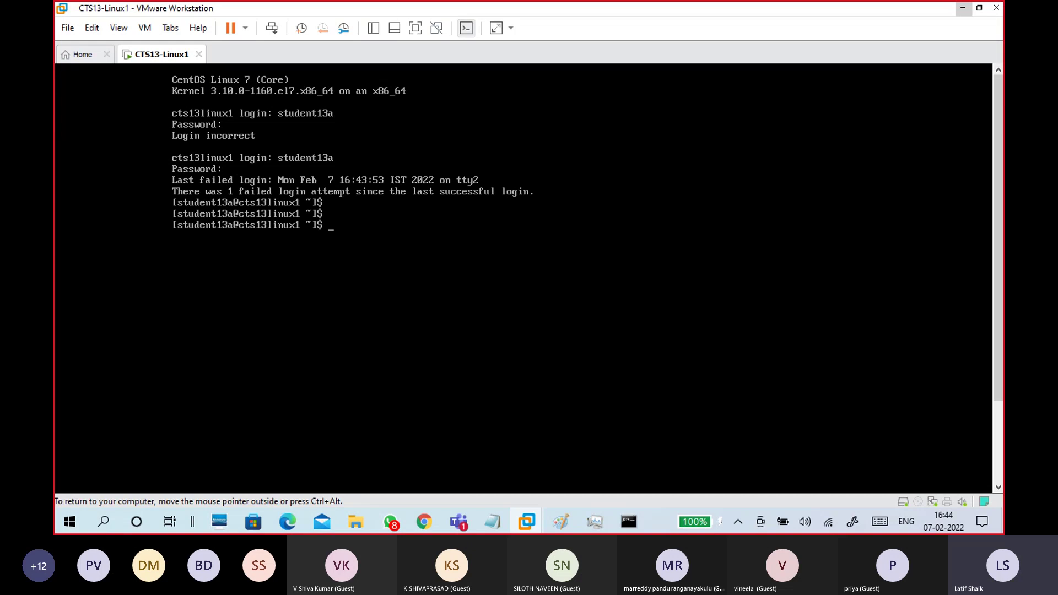
type("who am i")
key("Return")
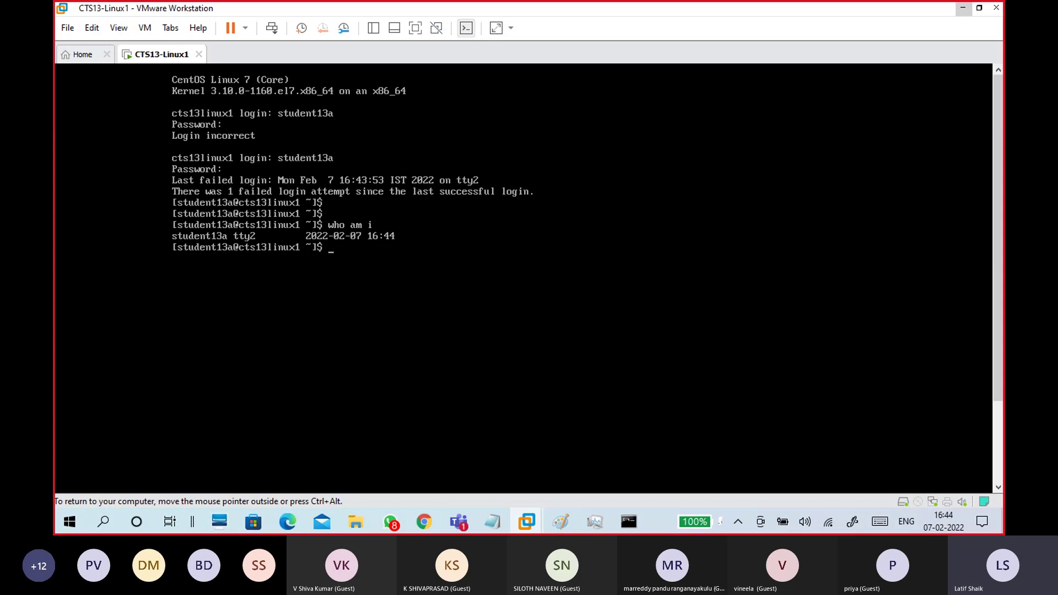
type("who")
key("Return")
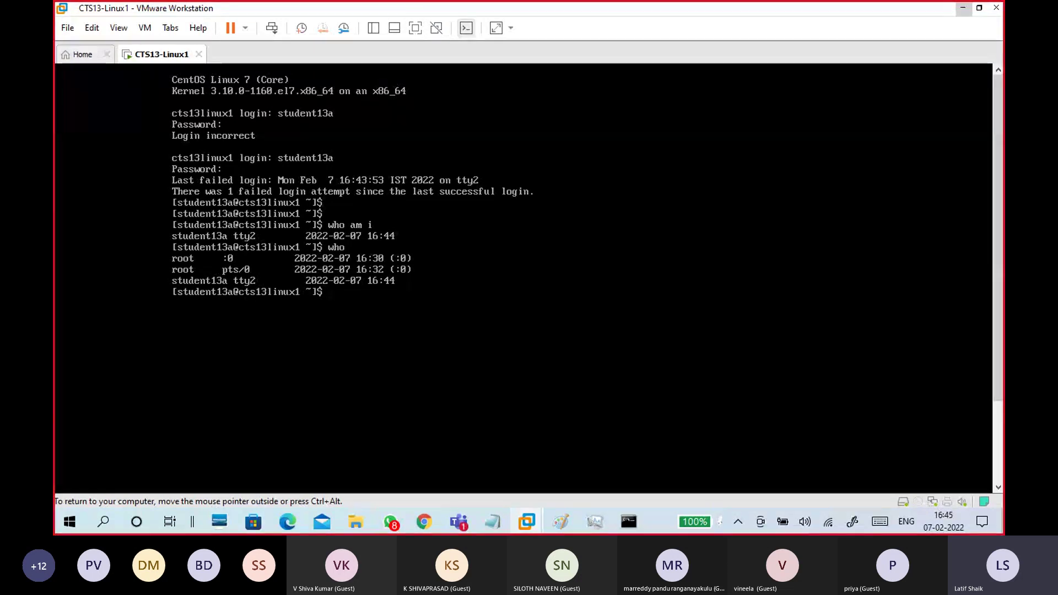
Step: In the root GNOME terminal, run 'who' and 'who am i' to confirm the student's tty2 session
key("ctrl+alt+F1")
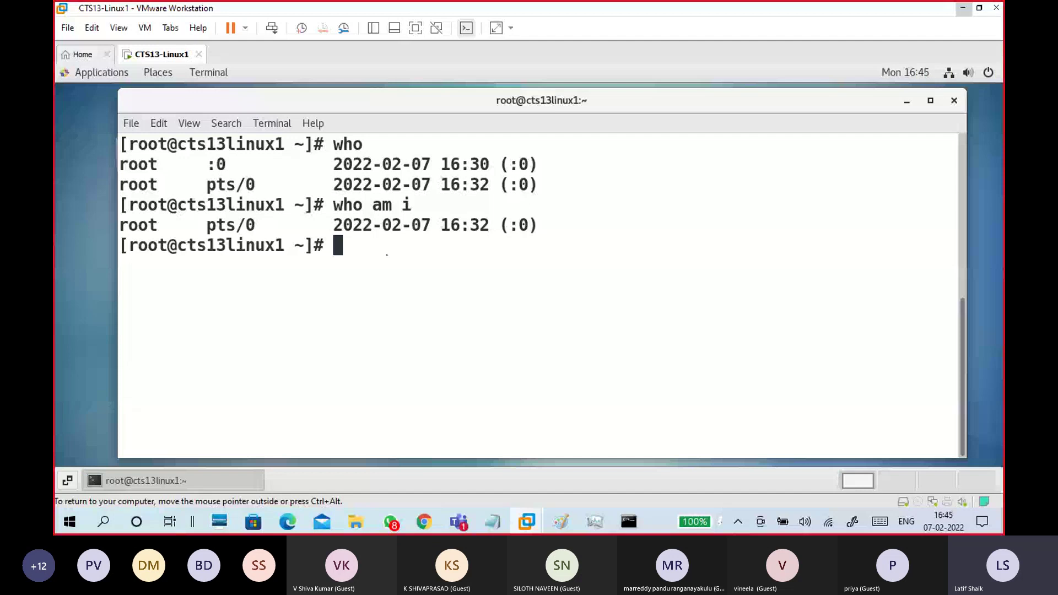
type("who")
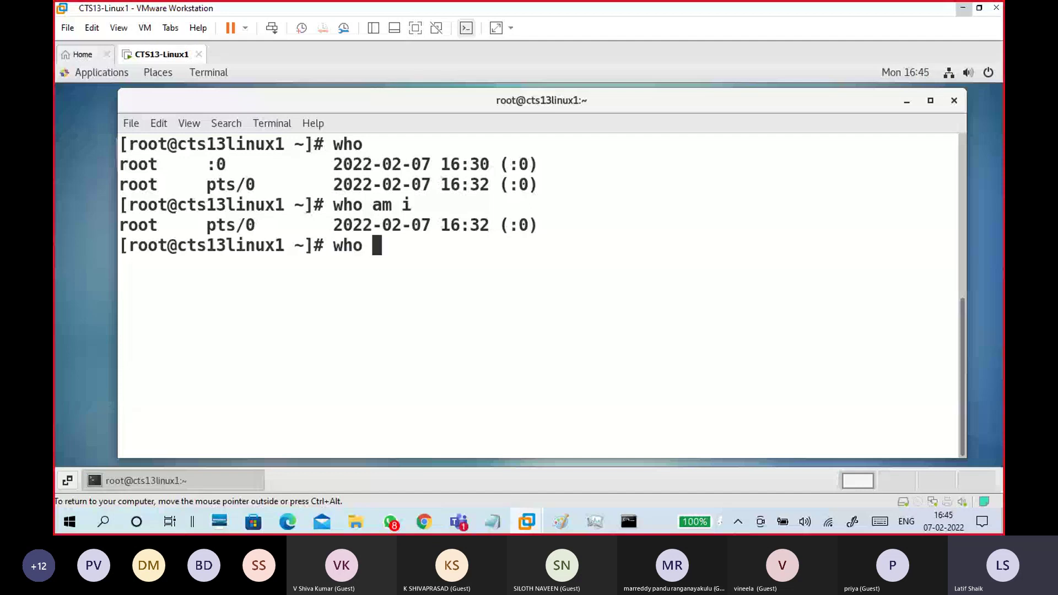
key("Return")
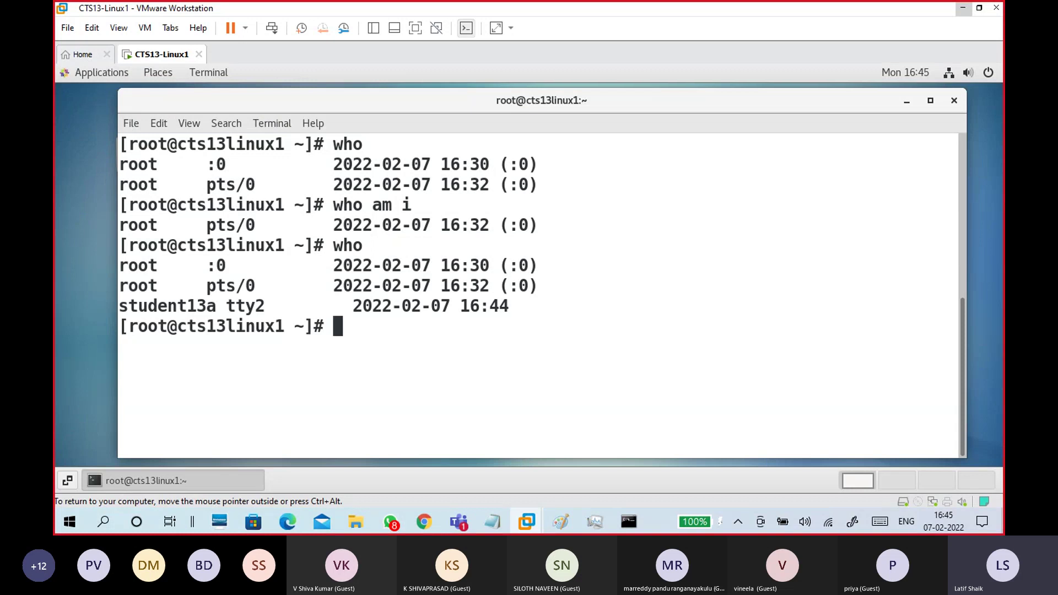
type("who am i")
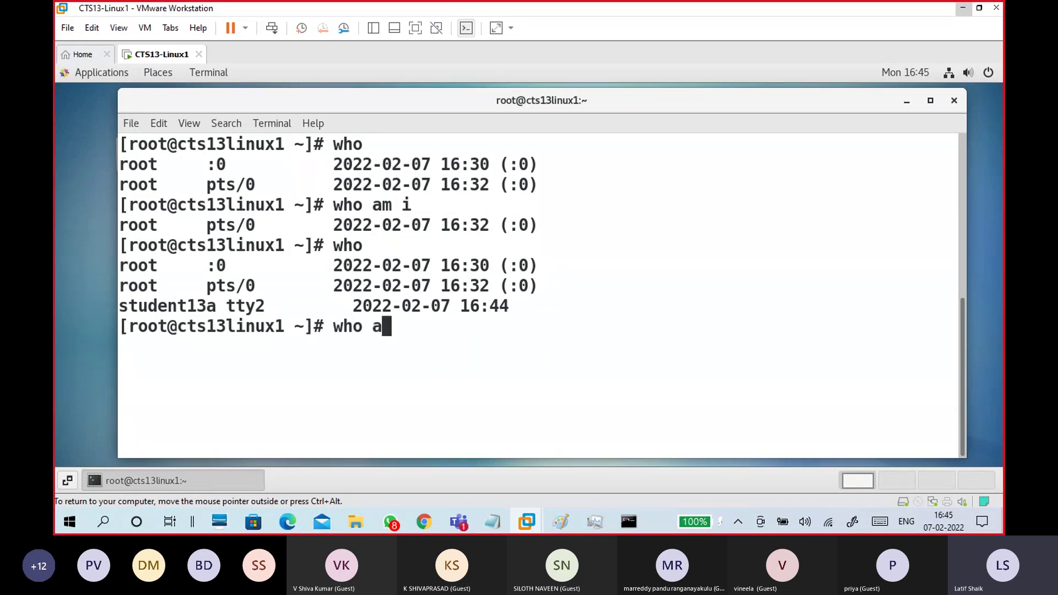
key("Return")
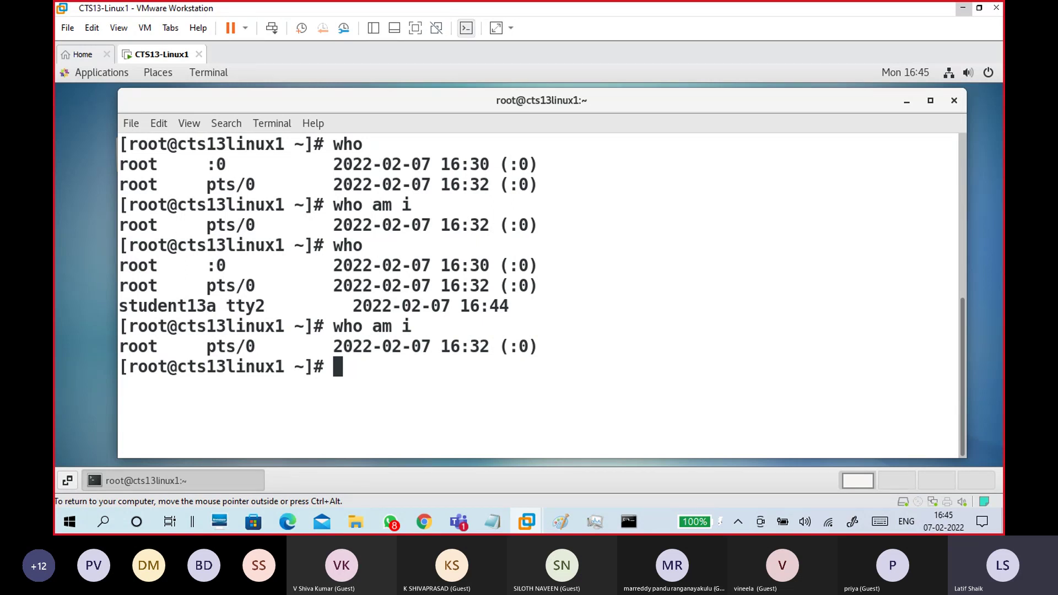
left_click(144, 32)
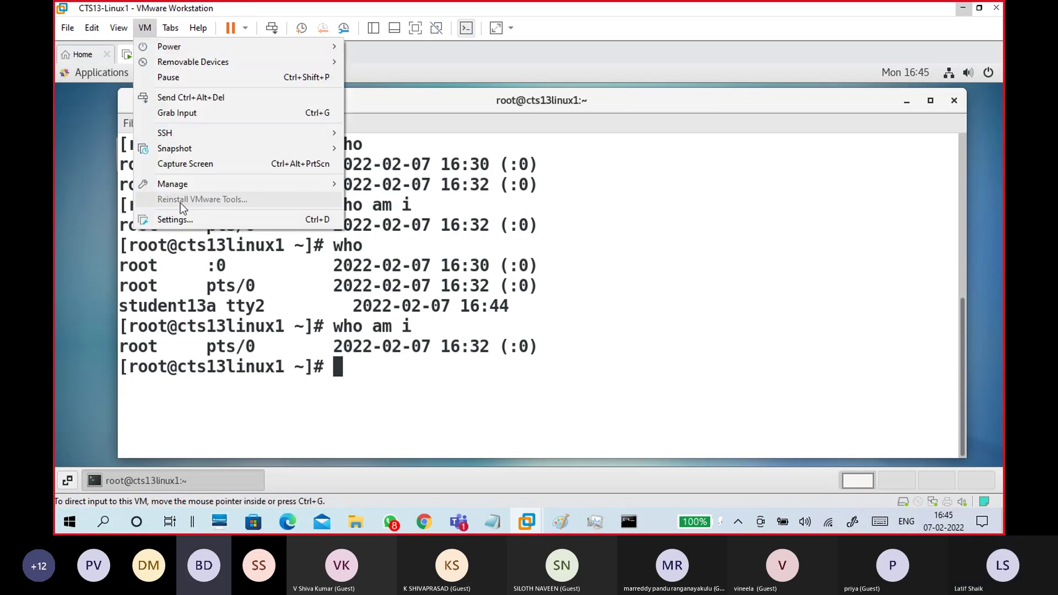
left_click(360, 362)
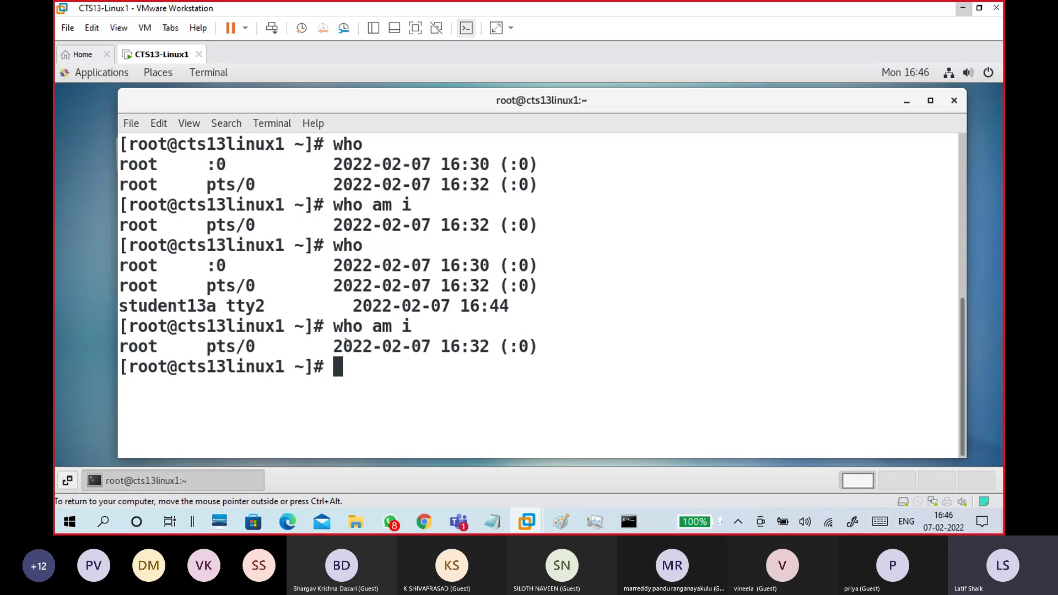
Step: On tty2, log the student user out with 'exit', then return to the root terminal
key("ctrl+alt+F2")
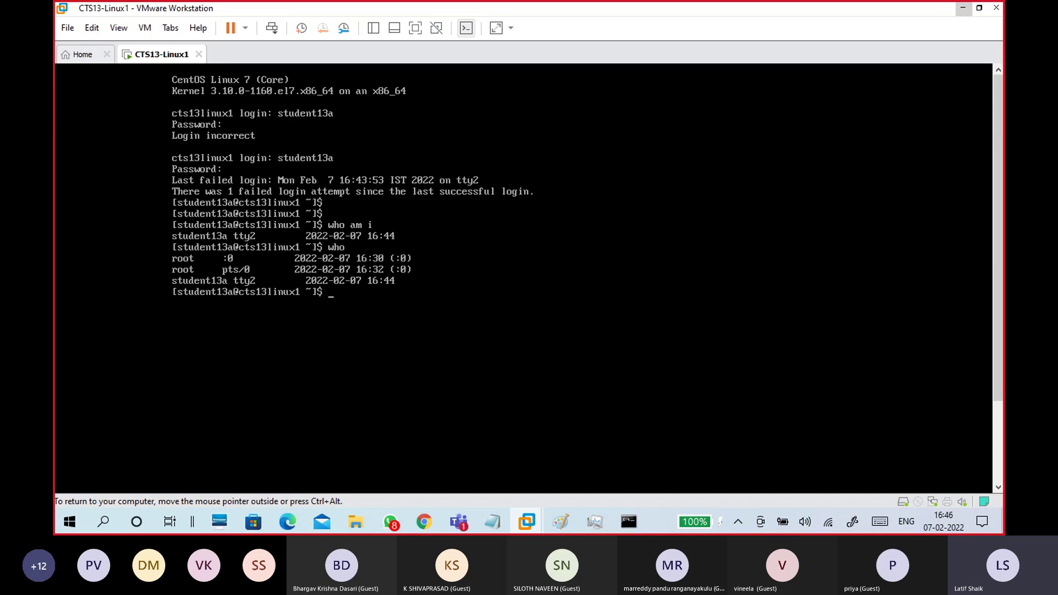
type("exit")
key("Return")
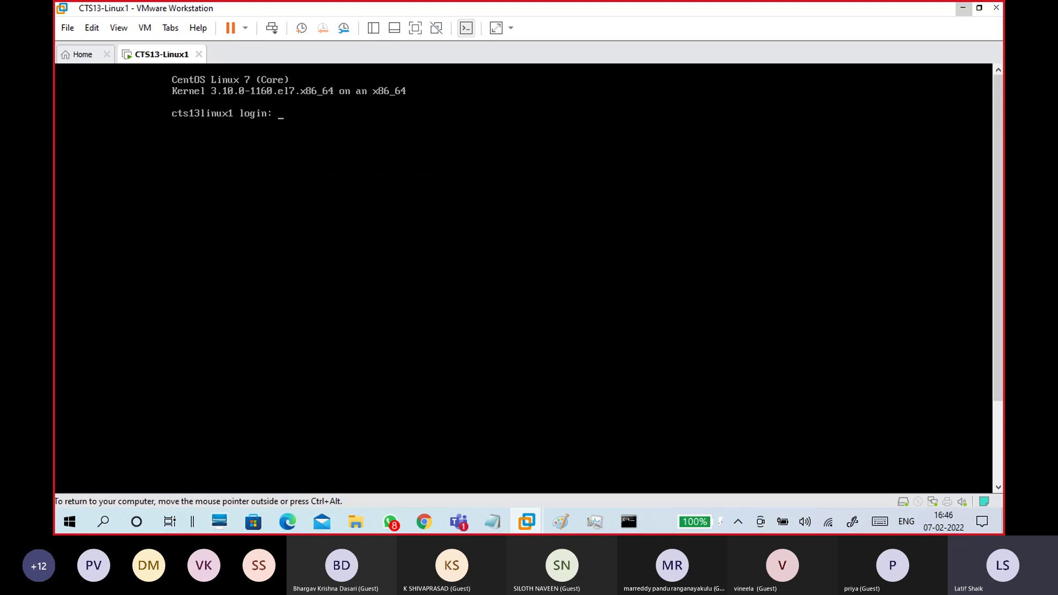
key("Return")
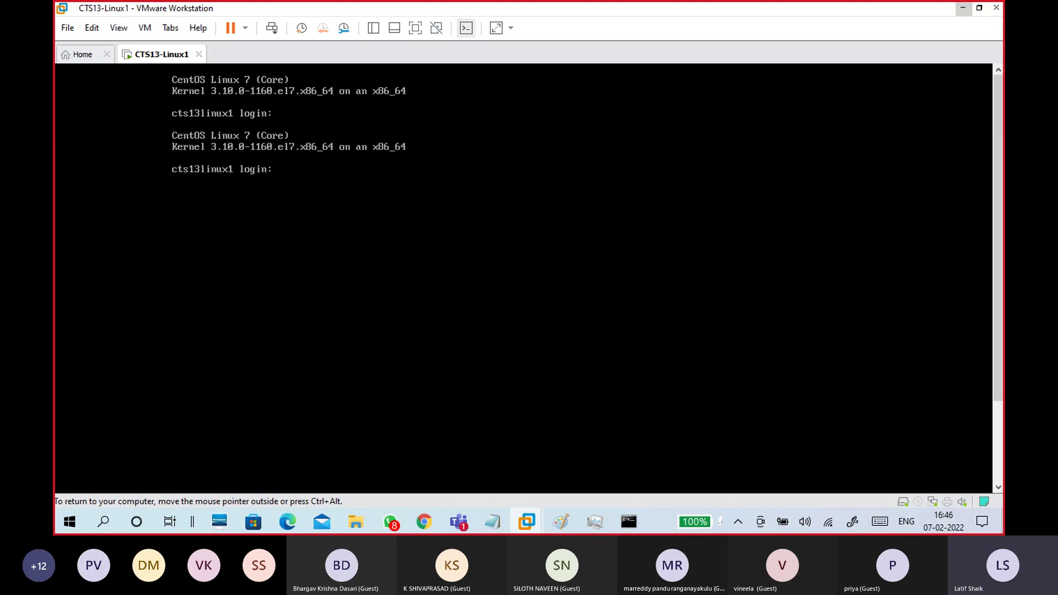
key("ctrl+alt+F1")
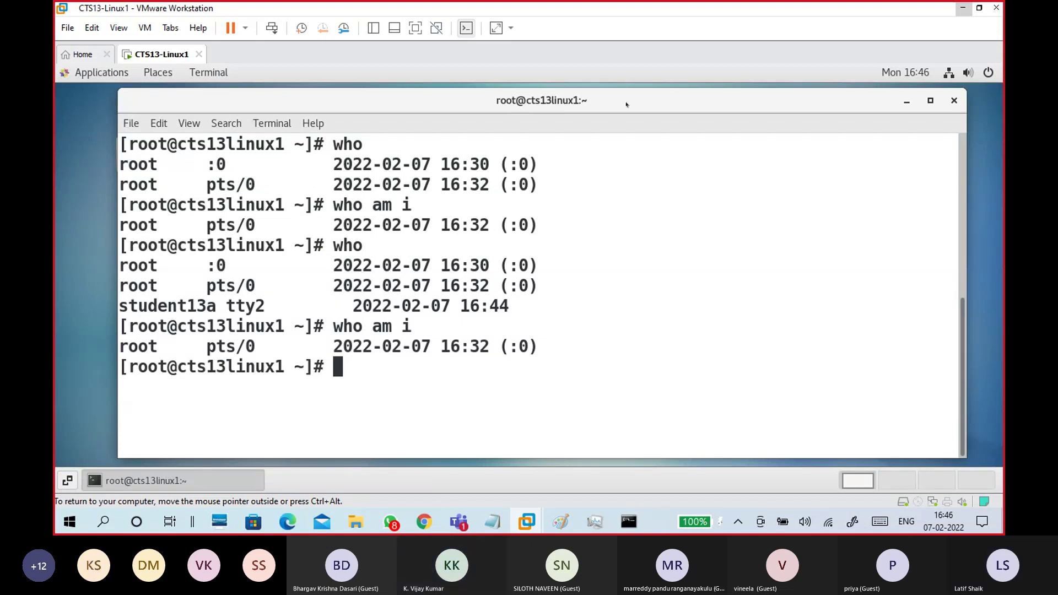
left_click_drag(625, 104, 621, 97)
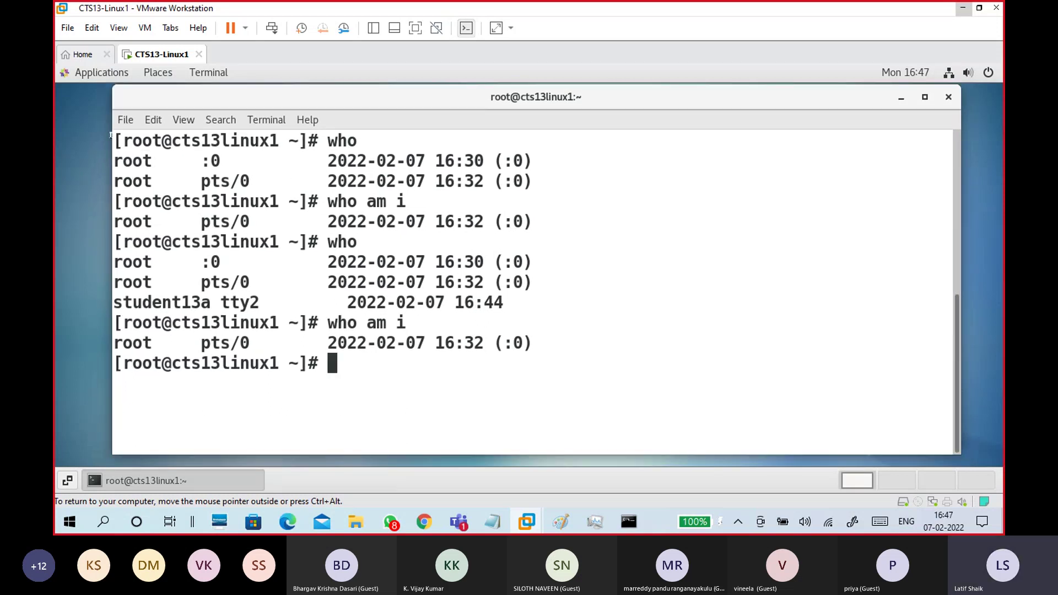
left_click_drag(114, 135, 278, 243)
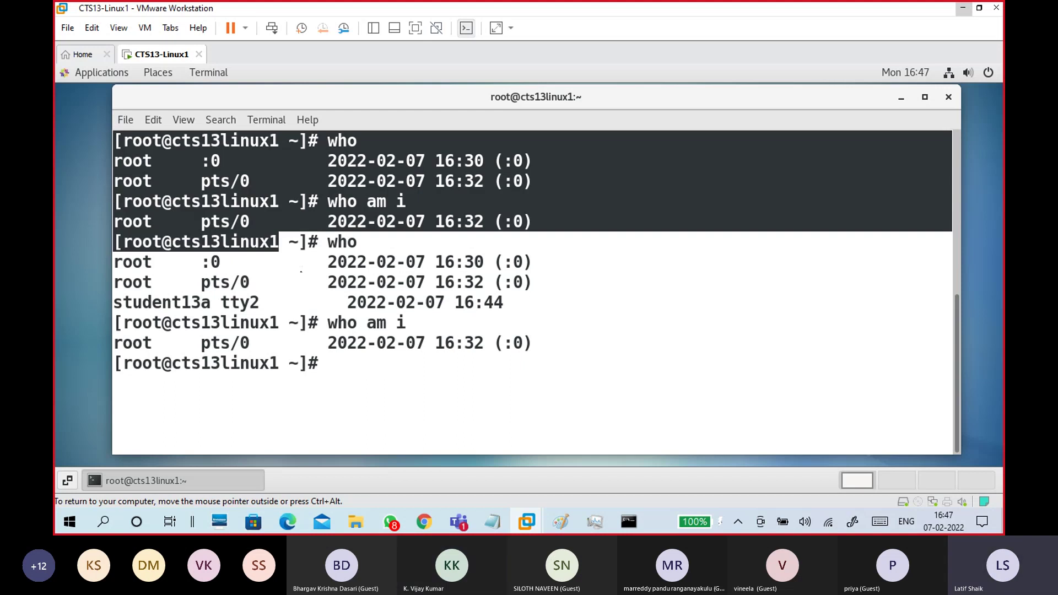
left_click(401, 361)
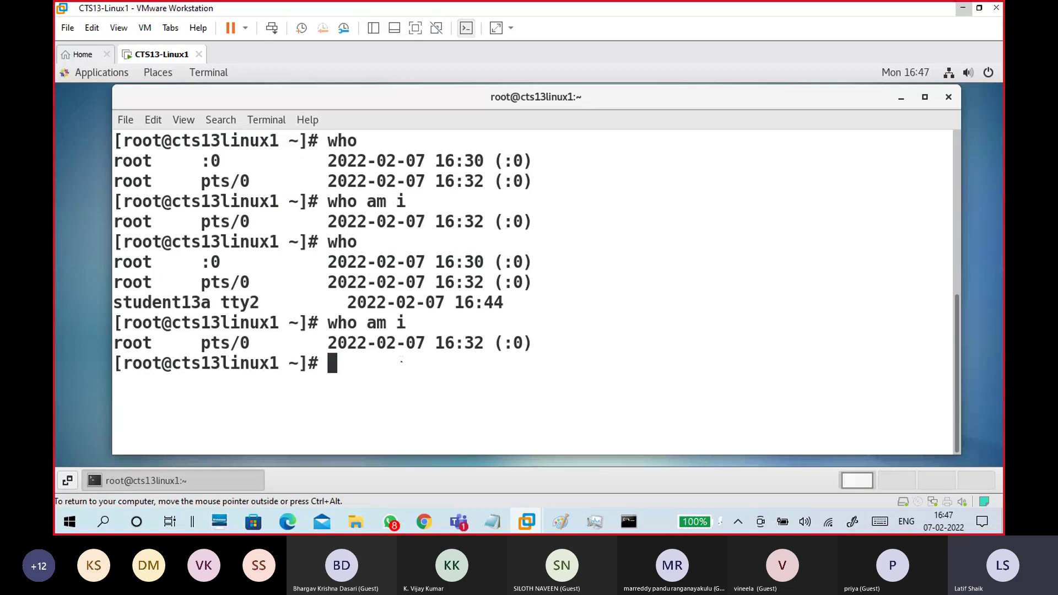
key("ctrl+alt+F2")
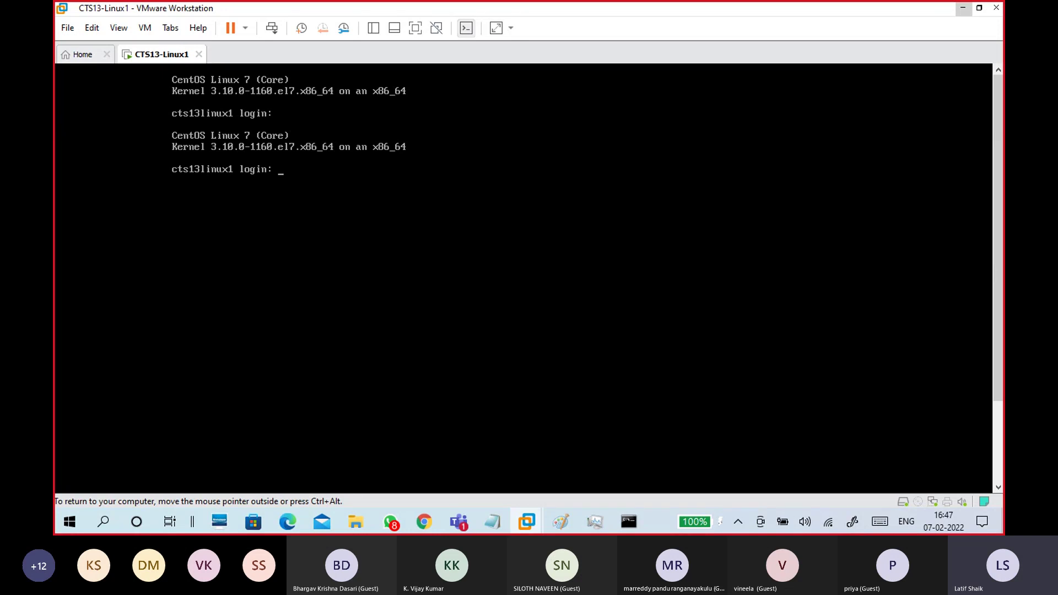
key("ctrl+alt+F1")
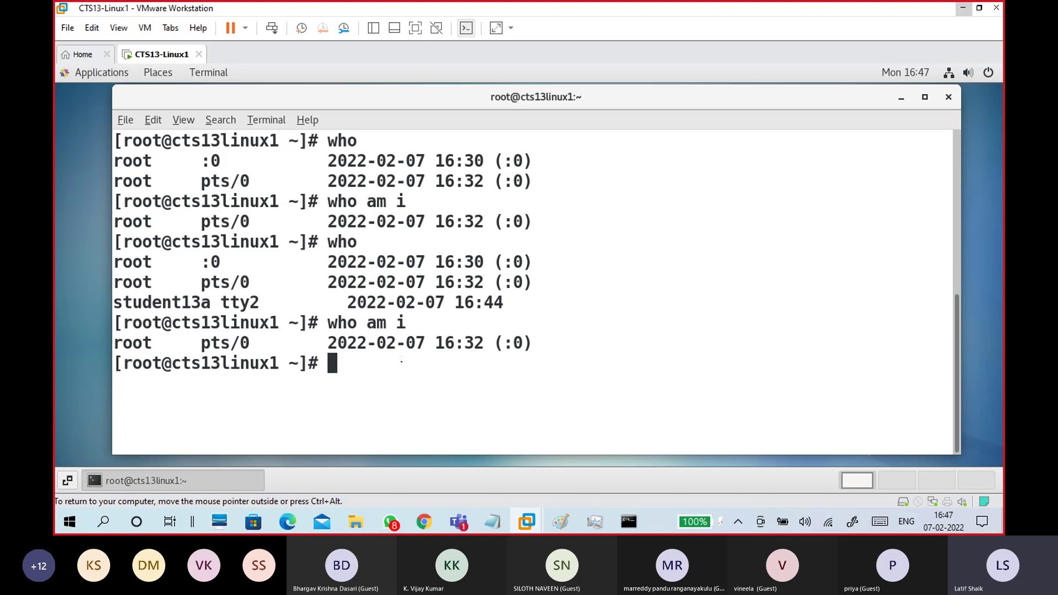
key("ctrl+alt+F3")
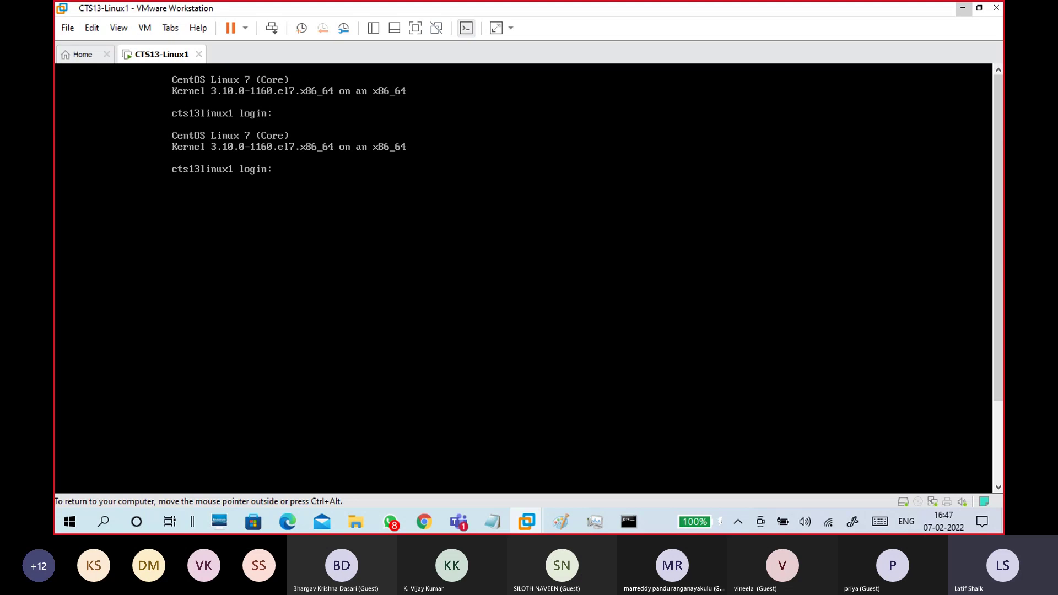
key("ctrl+alt+F4")
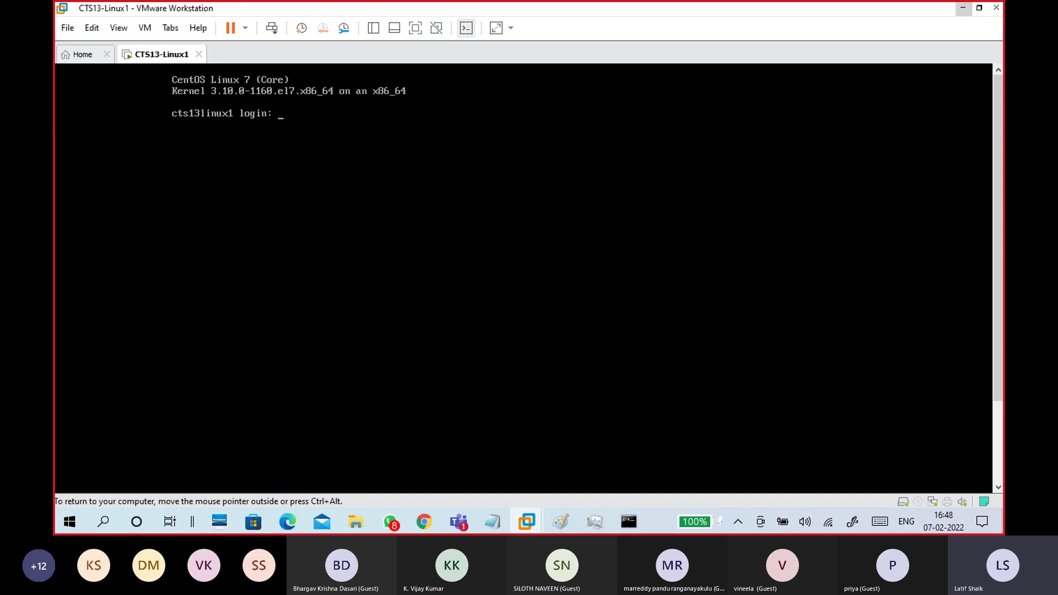
key("ctrl+alt+F1")
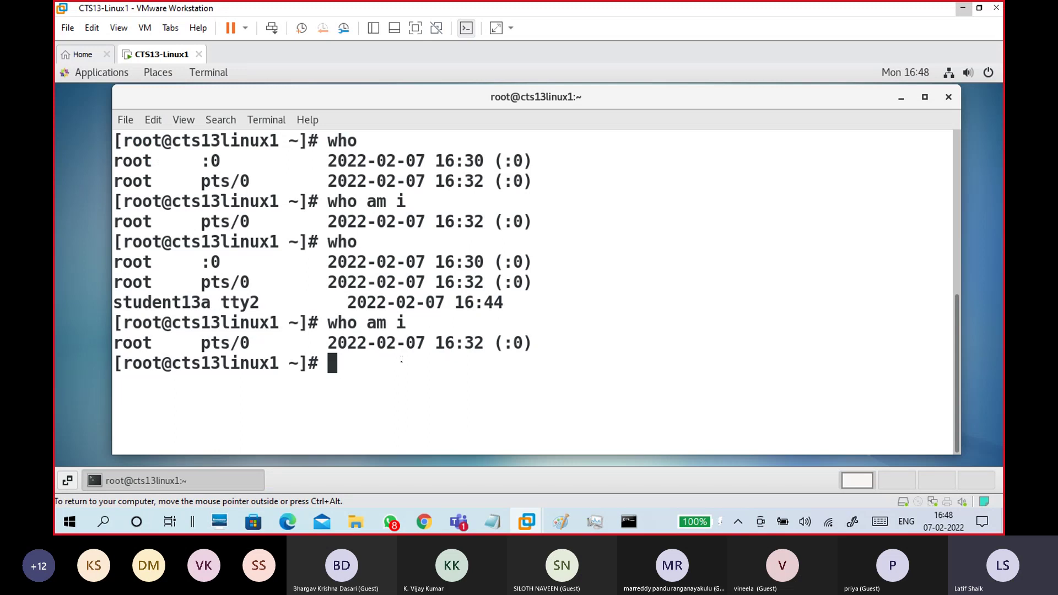
Step: Rerun 'who' from history and highlight the listed session rows
key("Up")
key("Up")
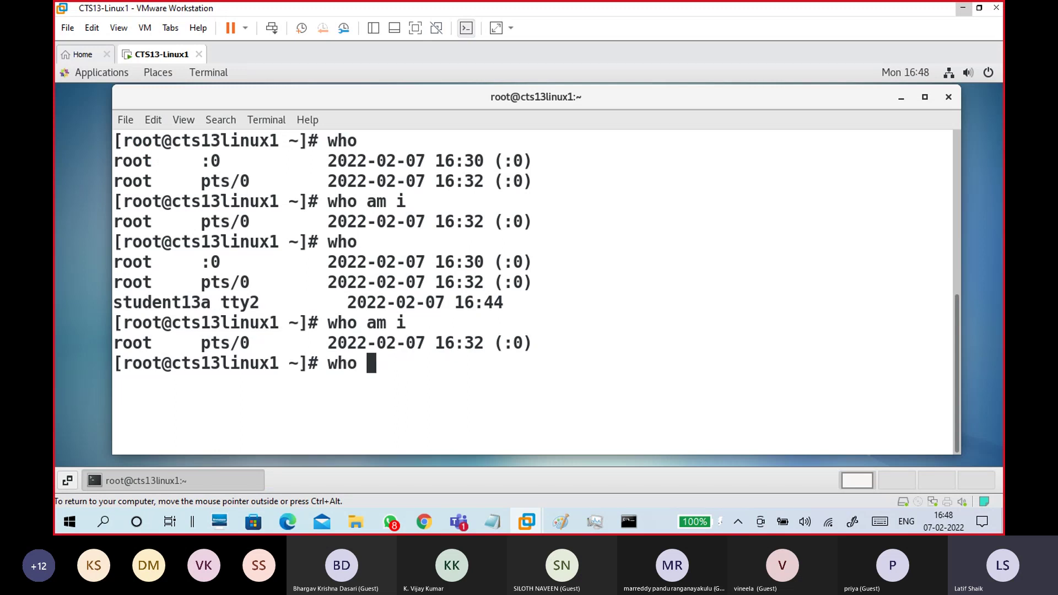
key("Return")
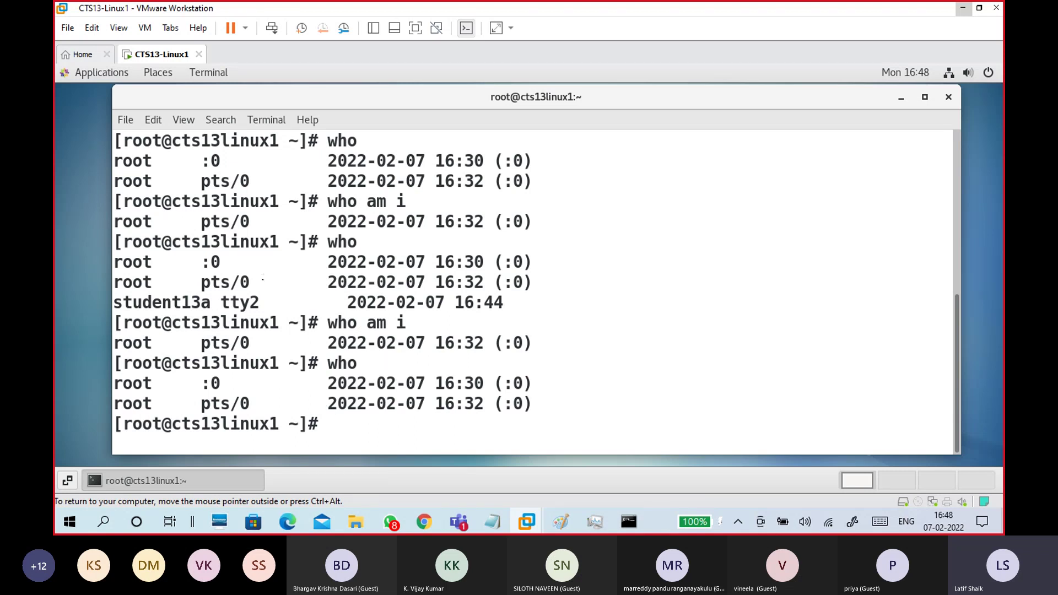
left_click_drag(268, 309, 114, 303)
left_click_drag(278, 403, 113, 403)
left_click(333, 403)
Step: Add blank prompts, then type 'poweroff' and erase it without running it
key("Return")
key("Return")
key("Return")
key("Return")
key("Return")
key("Return")
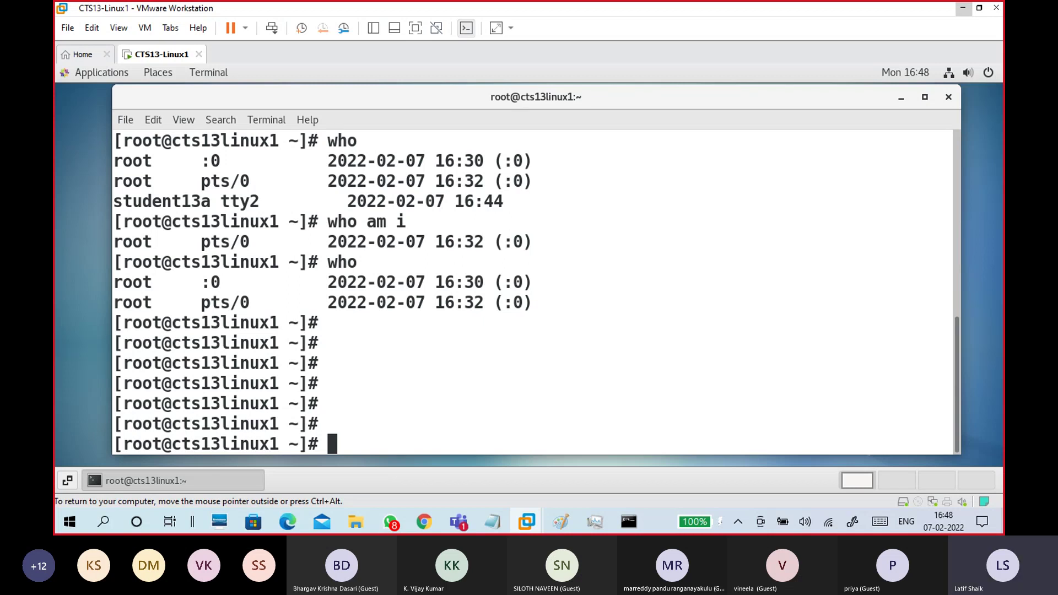
type("poweroff")
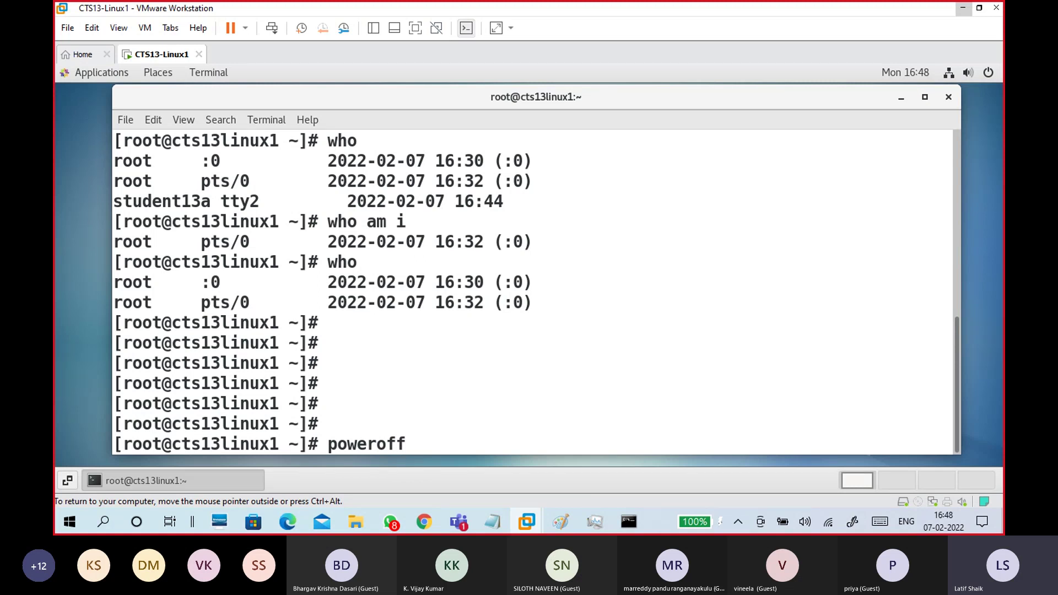
key("BackSpace")
key("BackSpace")
key("BackSpace")
key("BackSpace")
key("BackSpace")
key("BackSpace")
key("BackSpace")
key("BackSpace")
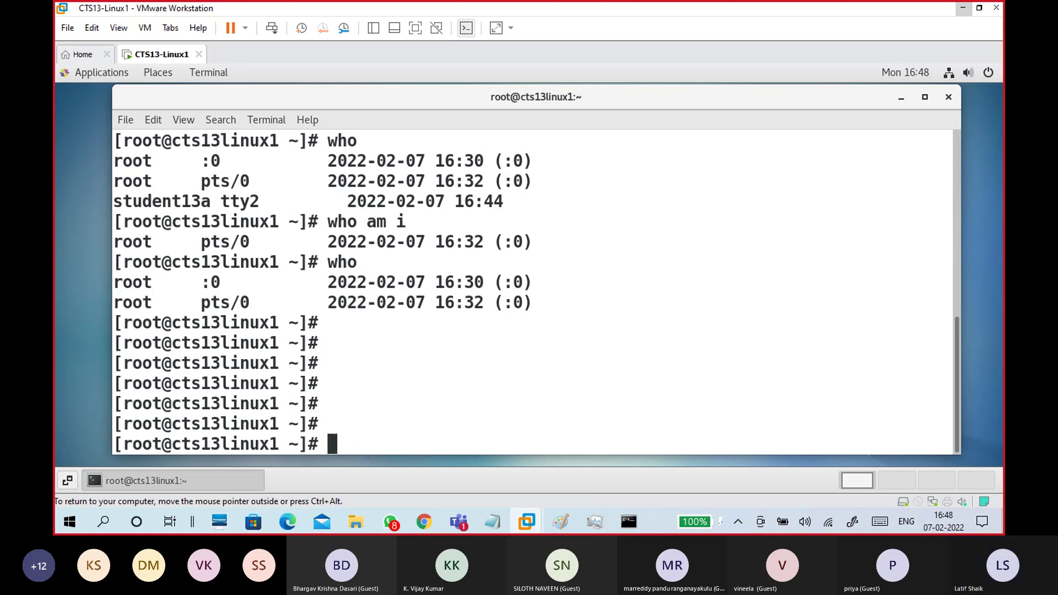
Step: In the Notepad notes, add 'poweroff' and 'reboot' on new lines below the IP address
left_click(492, 521)
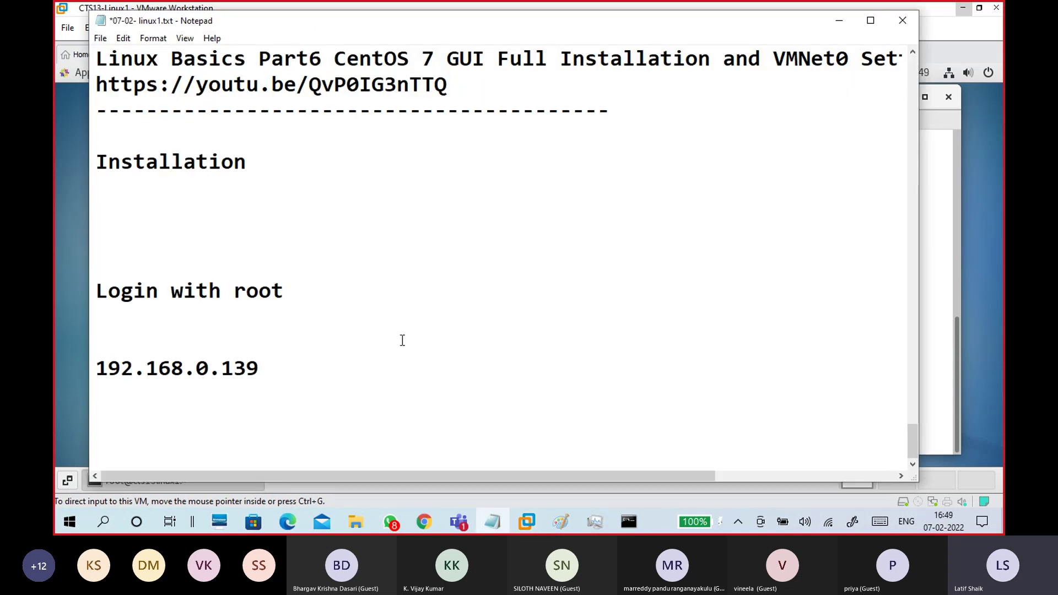
key("Return")
key("Return")
key("Return")
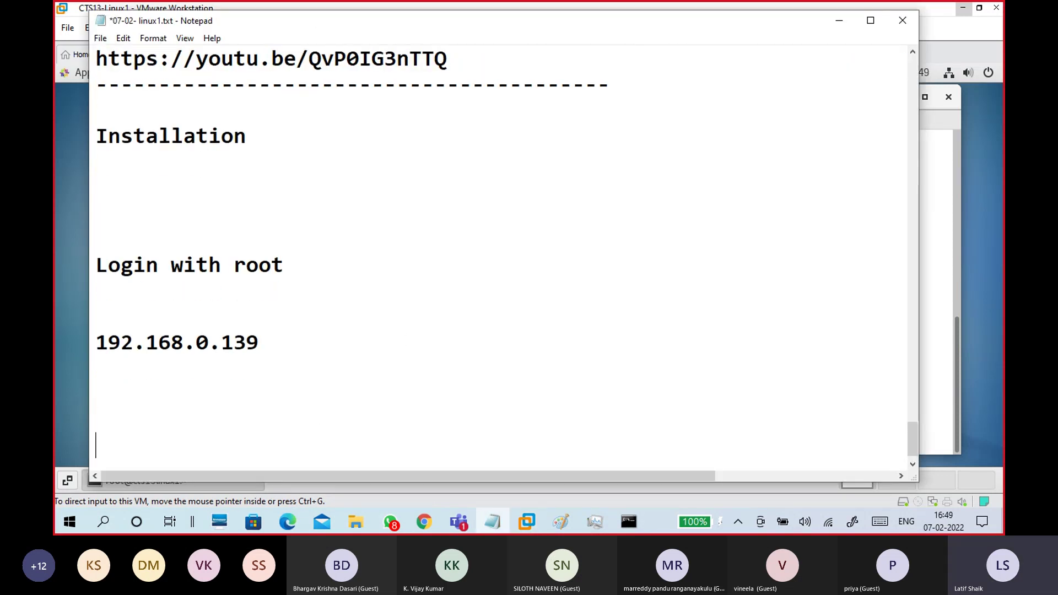
key("Return")
key("Return")
key("Return")
key("Return")
key("Return")
key("Return")
key("Return")
key("Return")
key("Return")
key("Return")
key("Return")
key("Up")
key("Up")
key("Up")
key("Up")
key("Up")
key("Up")
key("Up")
key("Up")
key("Up")
key("Up")
key("Up")
key("Up")
key("Up")
key("Up")
key("Up")
key("Down")
key("Down")
key("Down")
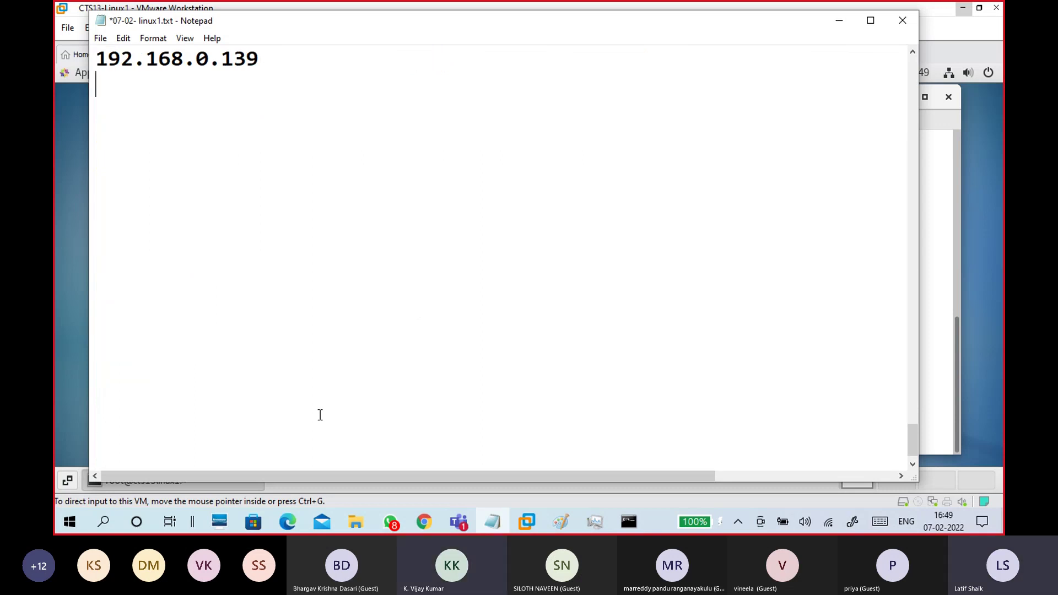
key("Down")
type("poweroff")
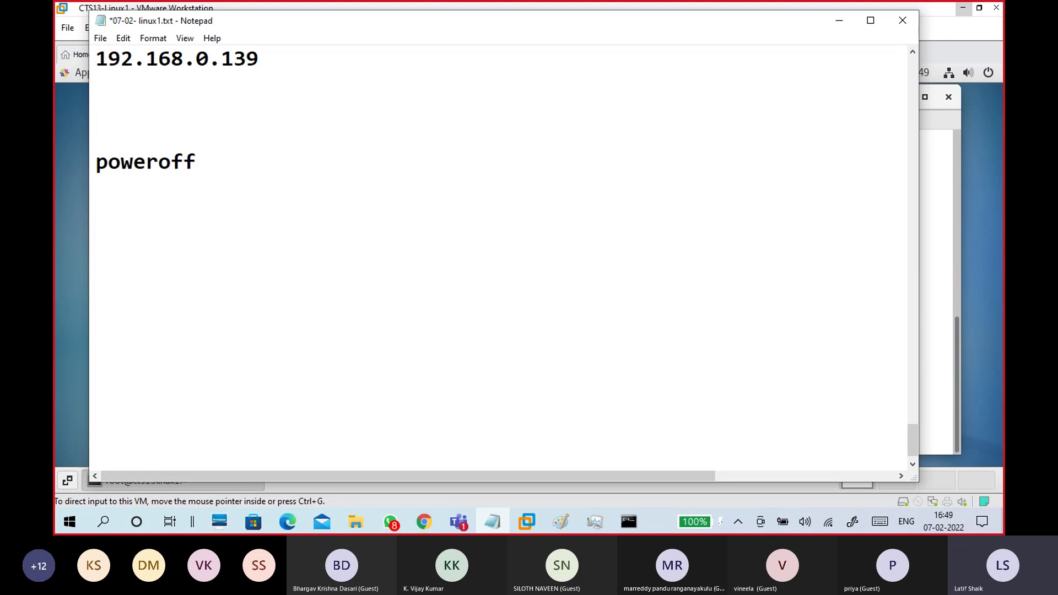
key("Return")
type("reboot")
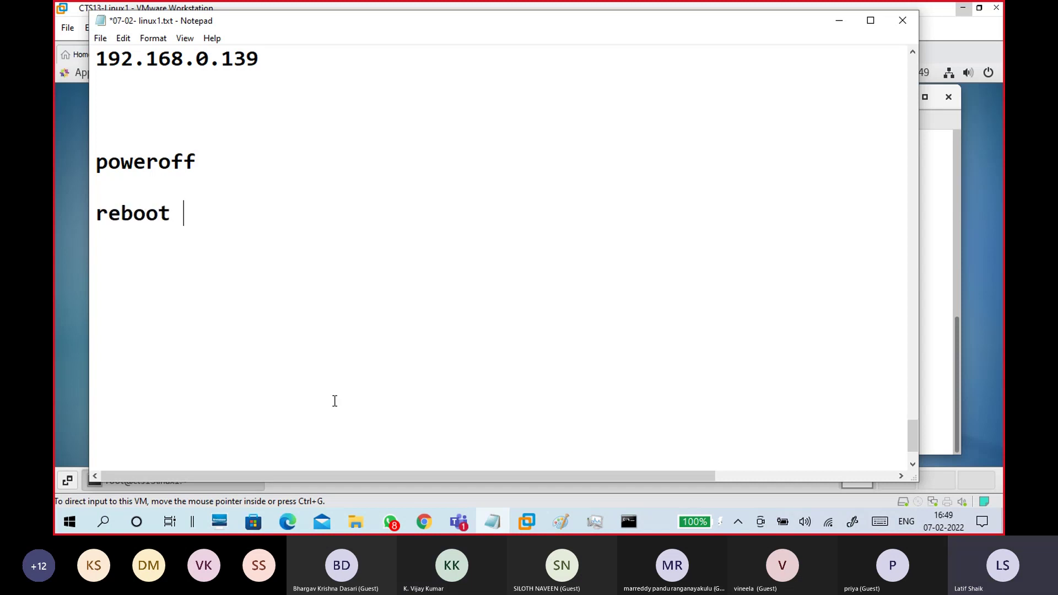
Step: Append '-- init 0' to the poweroff line and '-- init 6' to the reboot line
left_click(254, 168)
double_click(226, 152)
left_click(244, 160)
type("-- init 0")
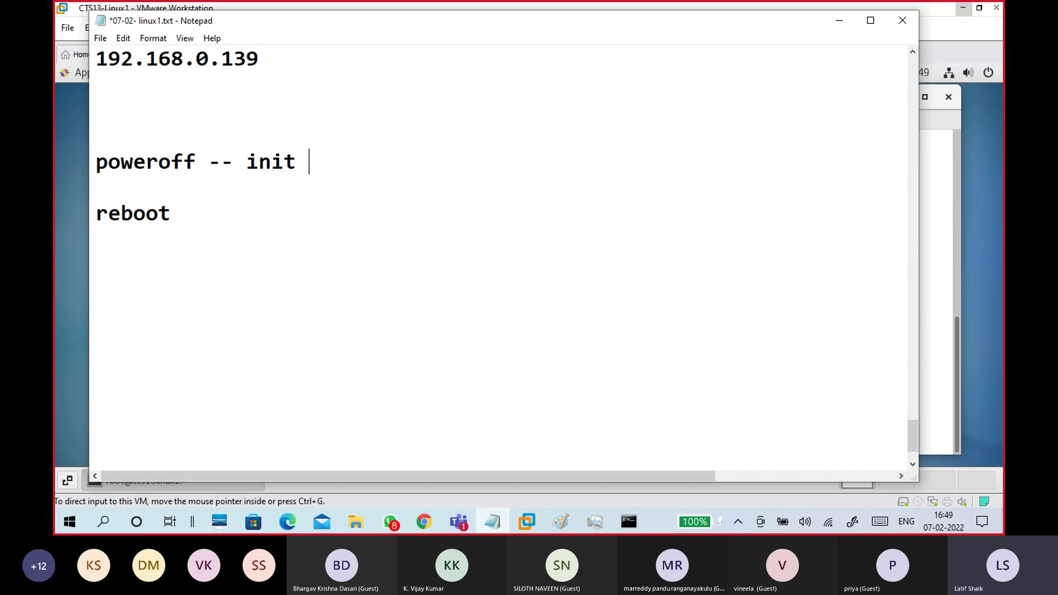
left_click(260, 209)
key("Tab")
key("BackSpace")
type("-- init 6")
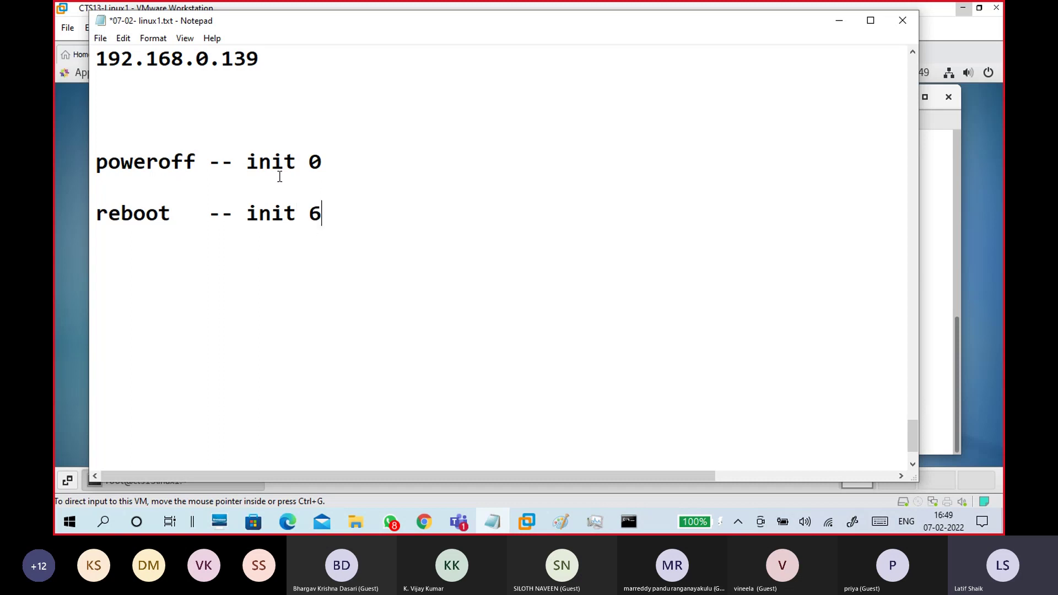
Step: Add the heading 'turnoff or shutdown:' above the poweroff line
left_click(150, 135)
type("turnof")
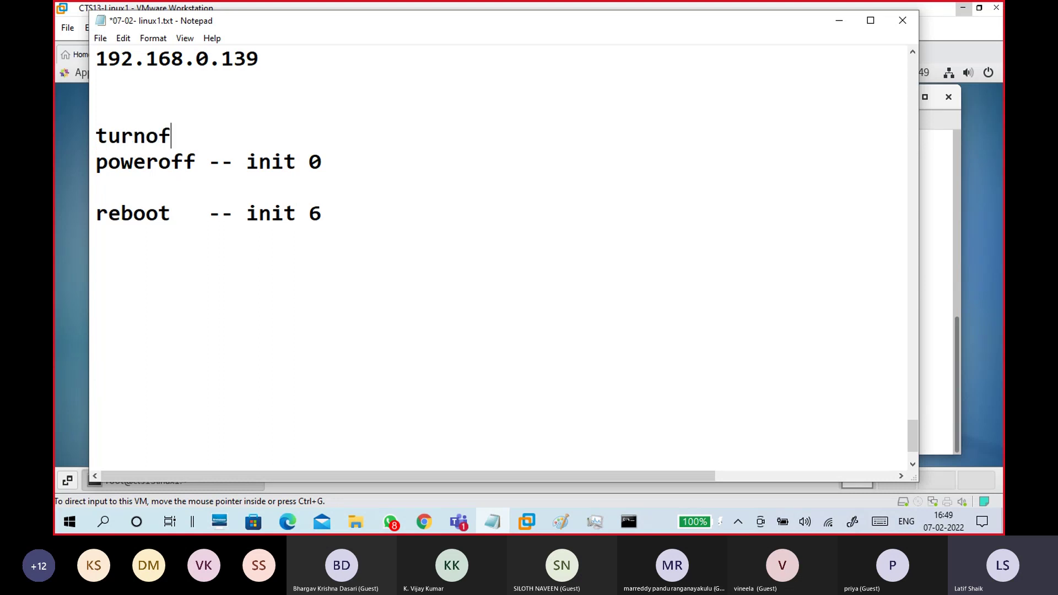
type("f or shutdd")
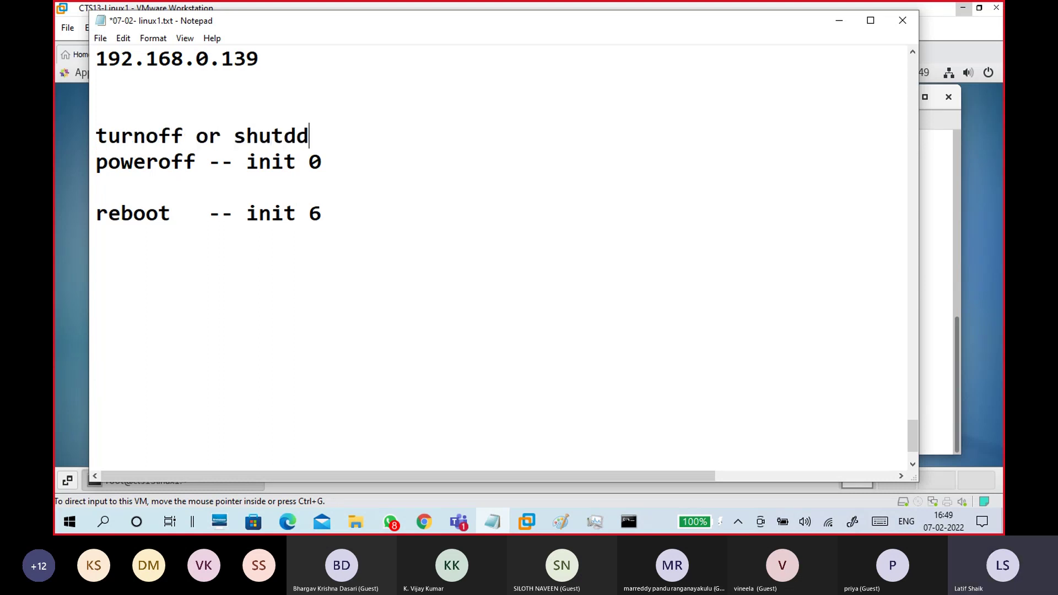
key("BackSpace")
type("own")
left_click(96, 163)
key("Return")
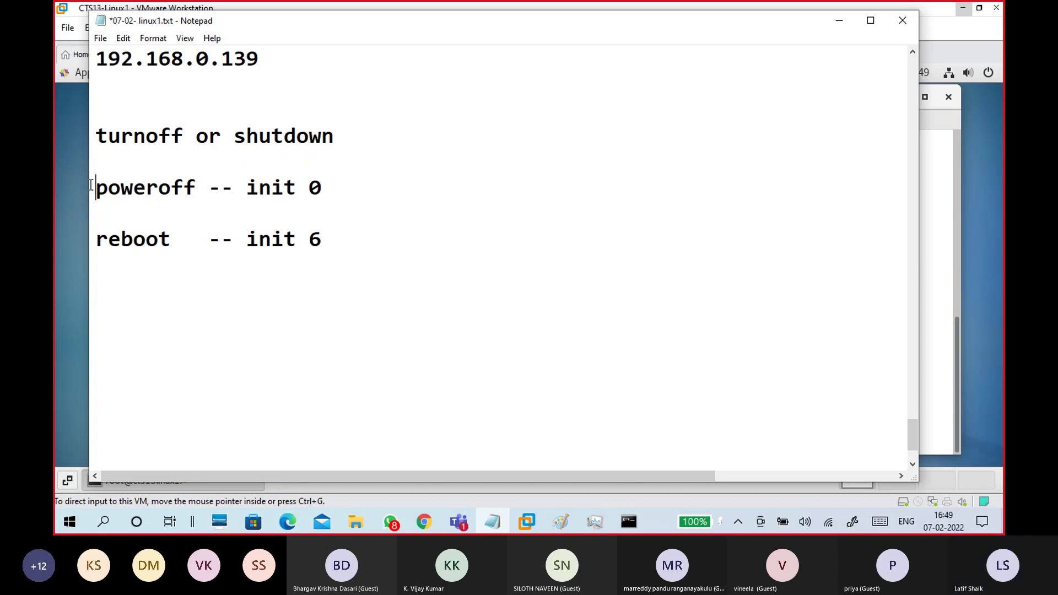
key("BackSpace")
left_click(348, 137)
type(":")
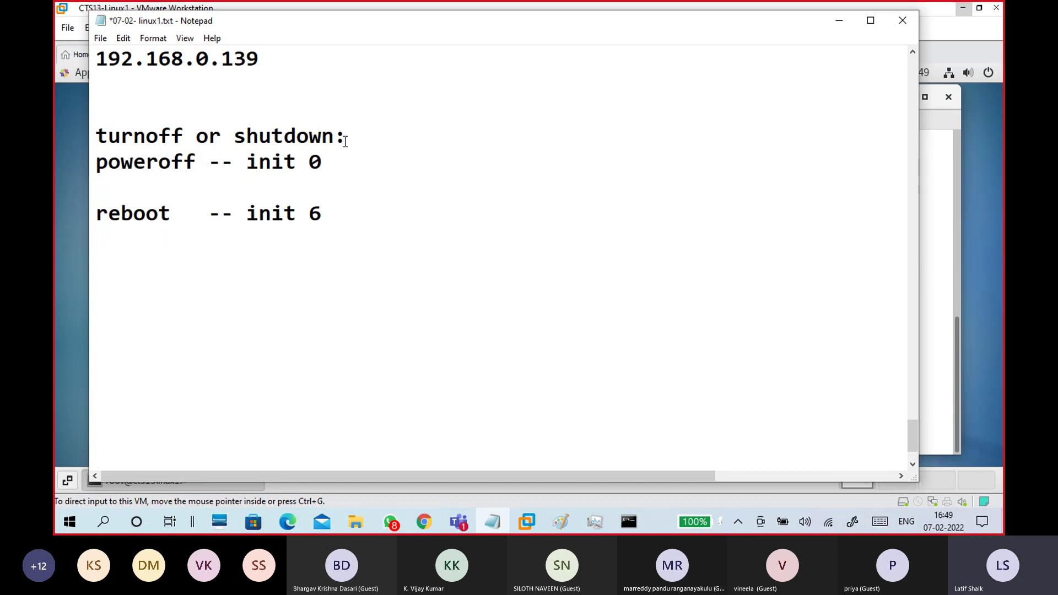
Step: Remove the dashes after poweroff and move 'init 0' onto its own line
left_click(248, 162)
left_click_drag(248, 161, 197, 163)
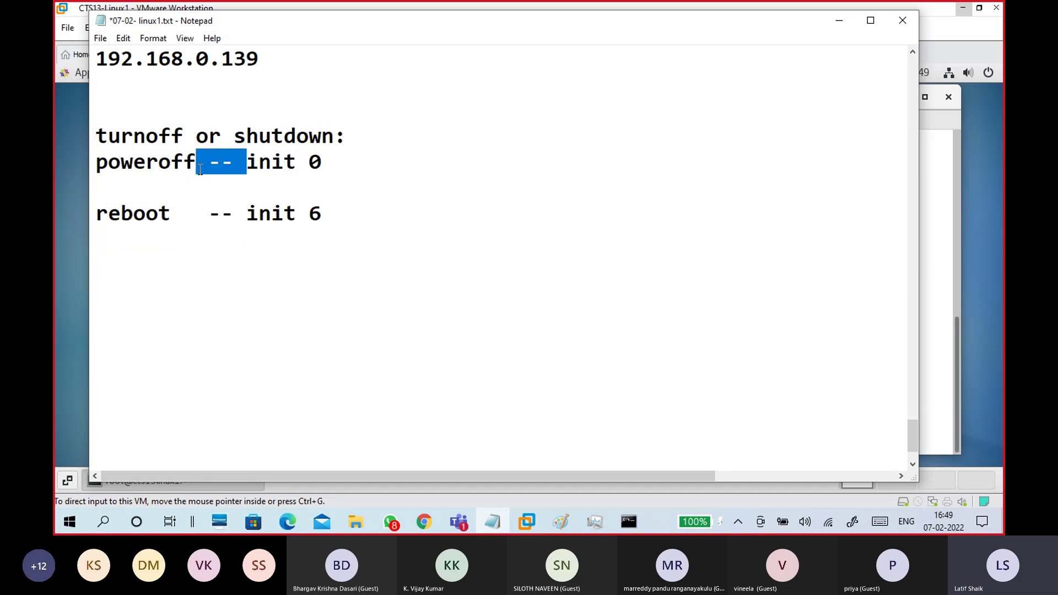
key("BackSpace")
key("Return")
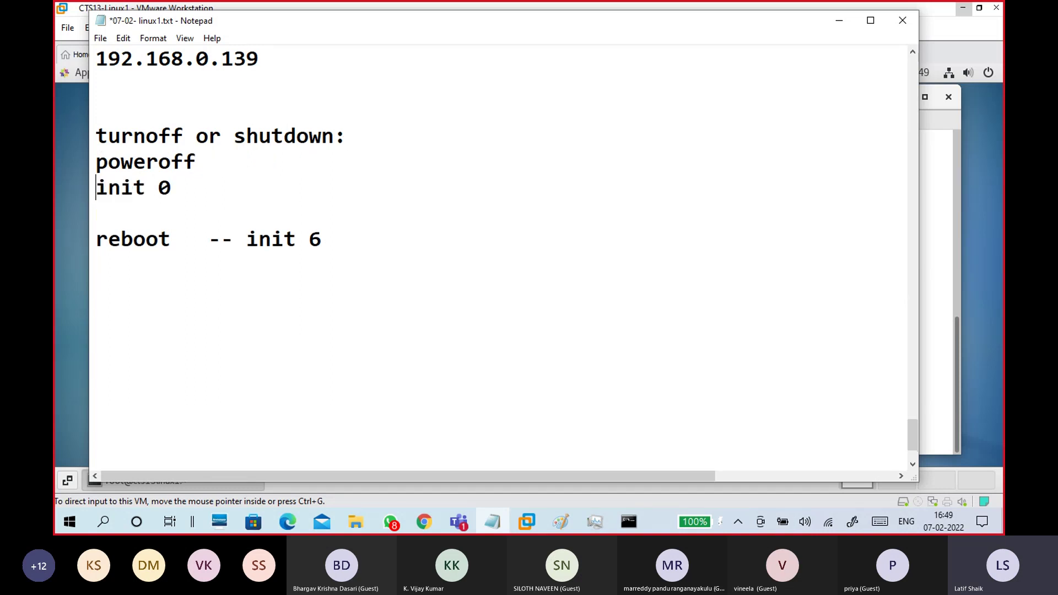
Step: Add a 'Restart/reboot' heading and move 'init 6' onto its own line below reboot
left_click(168, 214)
key("Return")
key("Return")
key("Up")
key("Up")
key("Down")
key("Down")
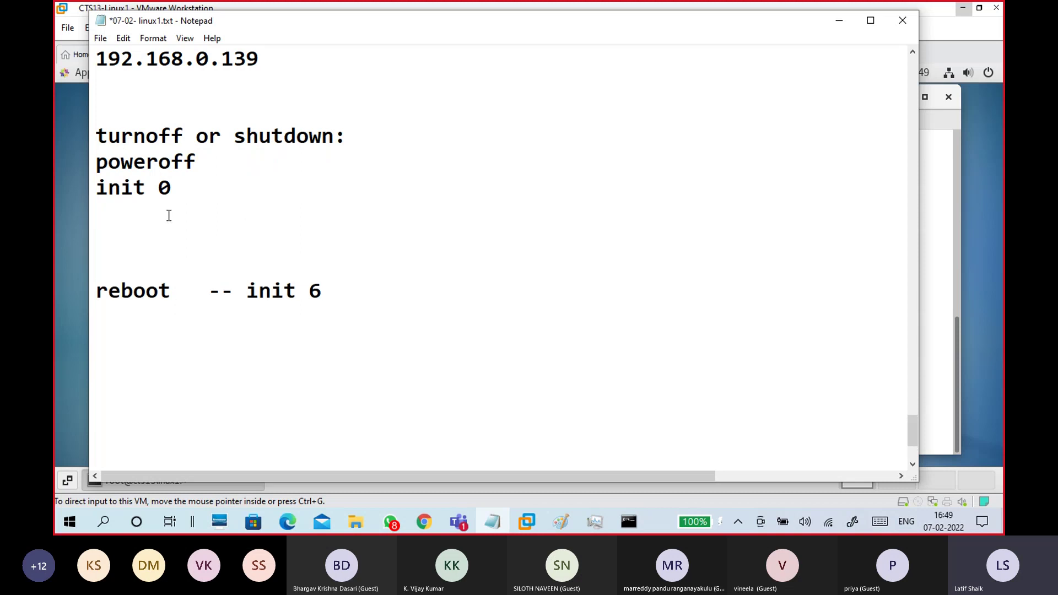
type("Re")
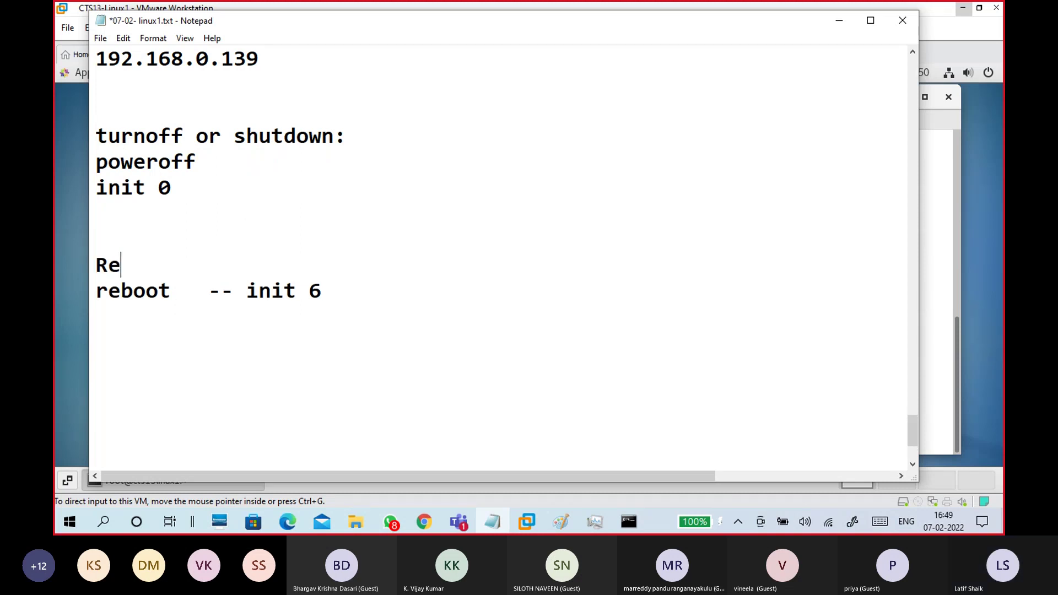
type("start/reboot")
key("Return")
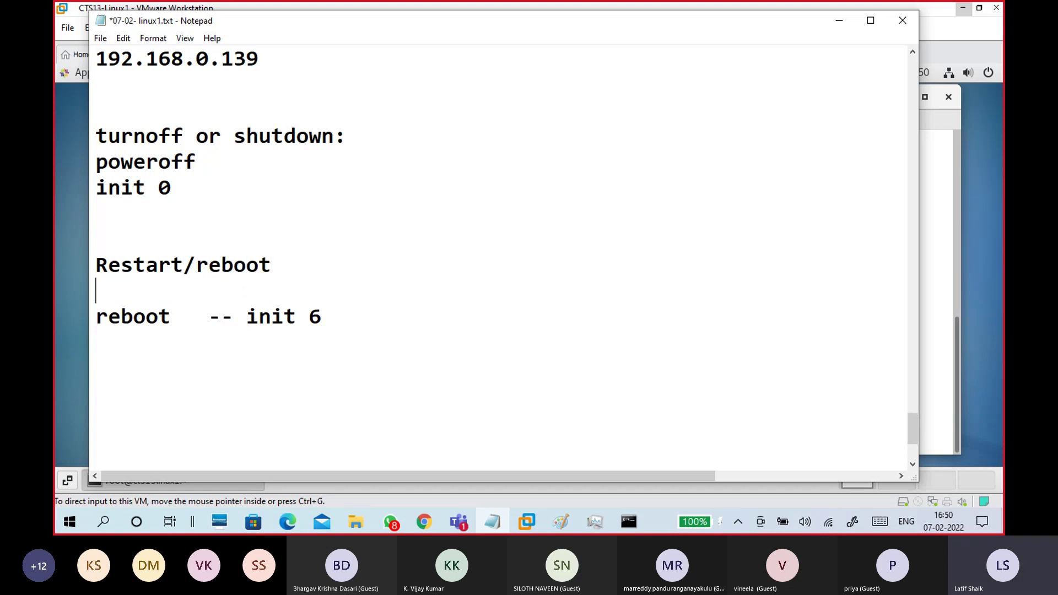
left_click_drag(243, 318, 172, 318)
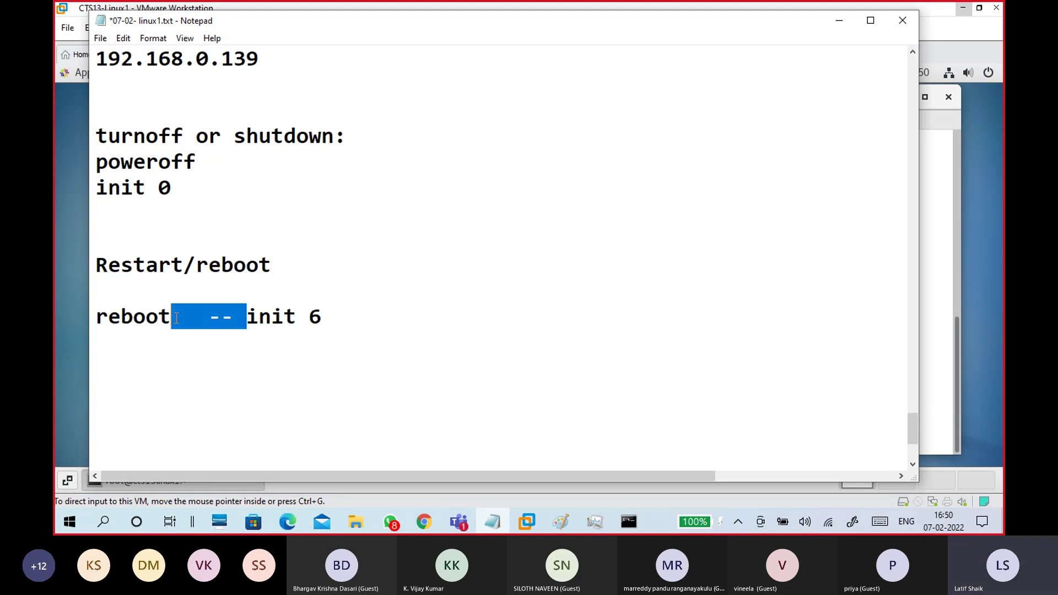
key("BackSpace")
key("Return")
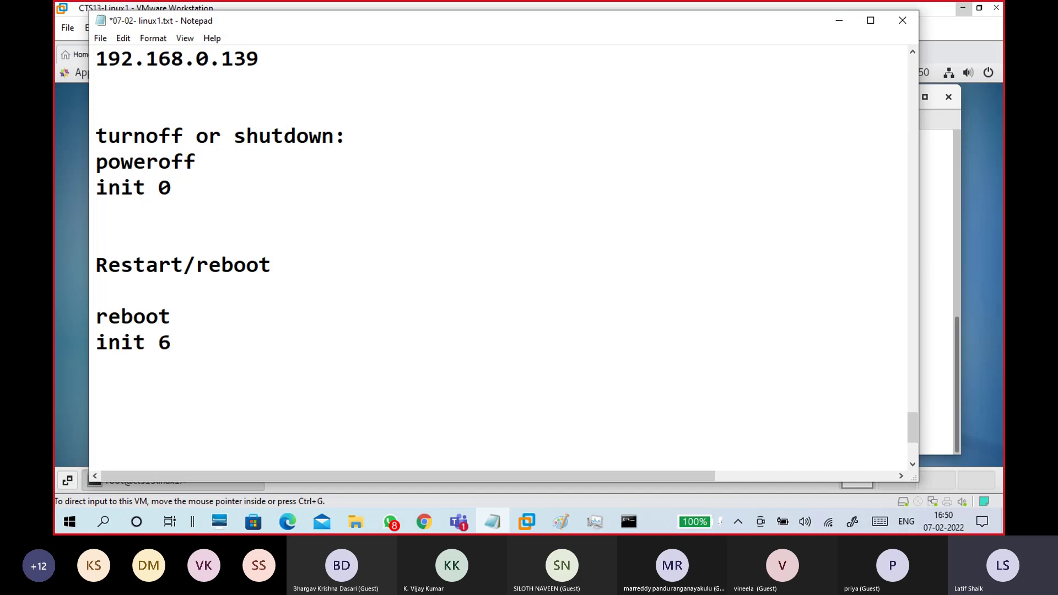
Step: Highlight the poweroff/init 0 and reboot/init 6 pairs, then type a dashed separator below
left_click(202, 347, "shift")
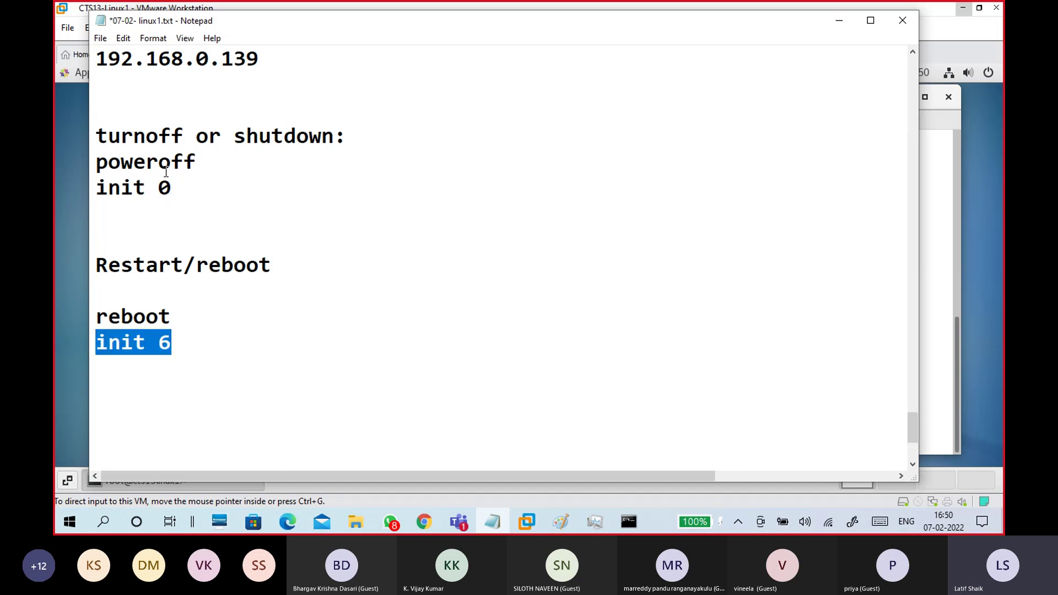
left_click_drag(172, 187, 95, 187)
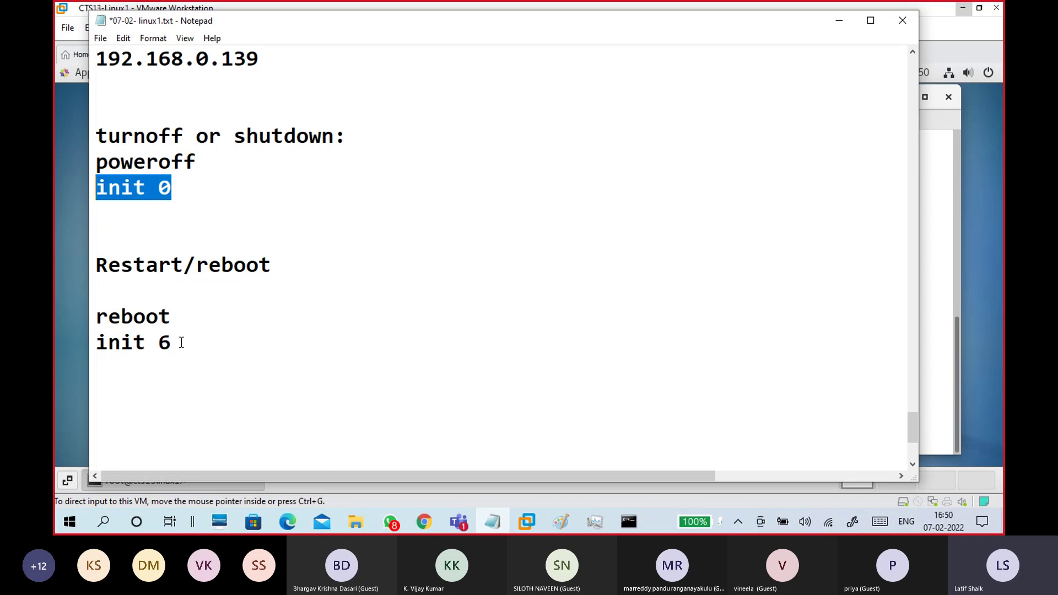
left_click_drag(181, 339, 102, 336)
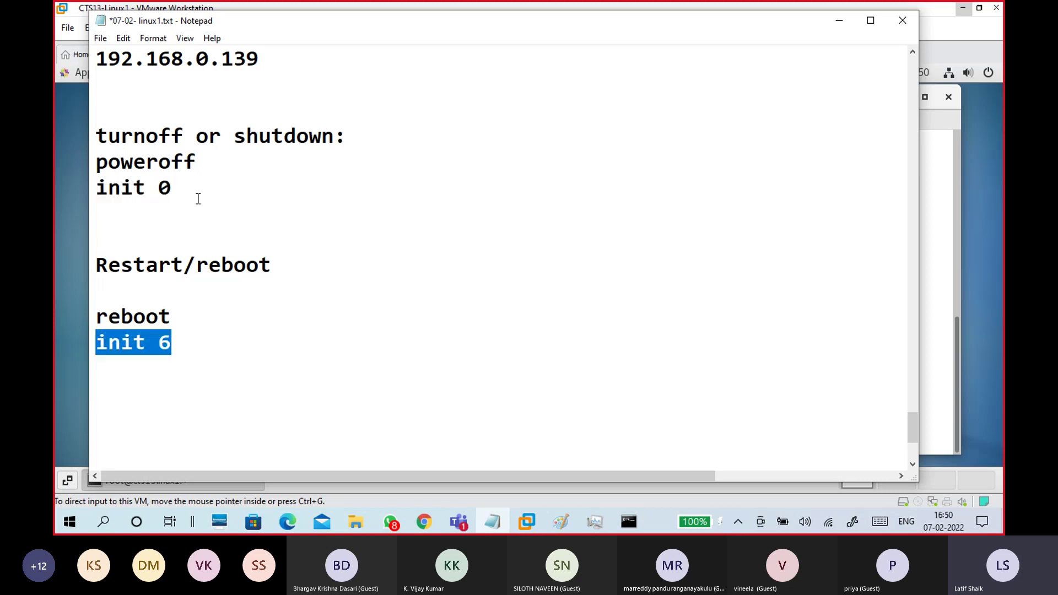
left_click_drag(197, 198, 96, 187)
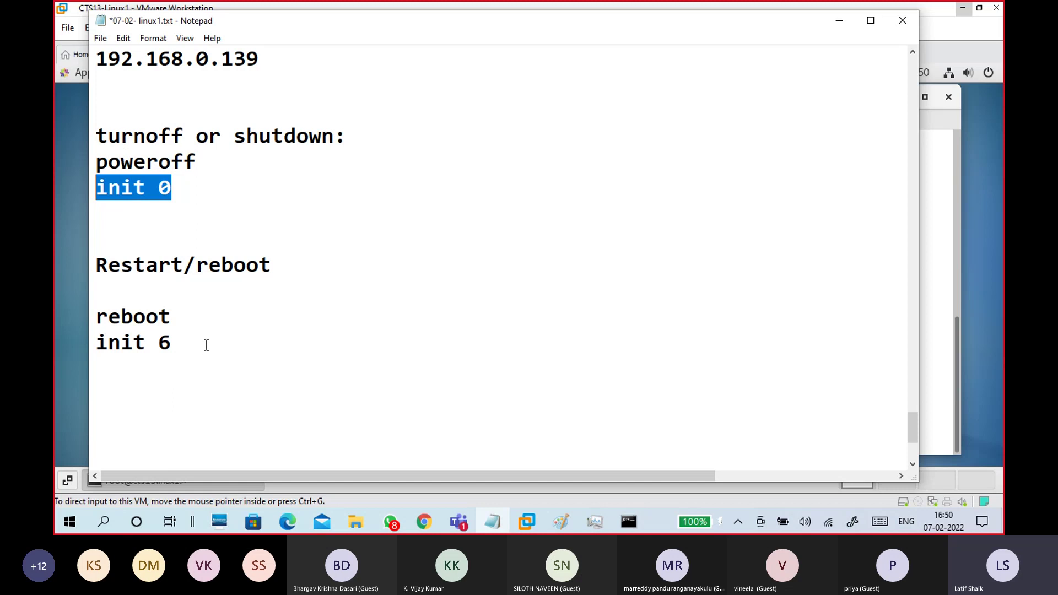
left_click_drag(206, 345, 93, 311)
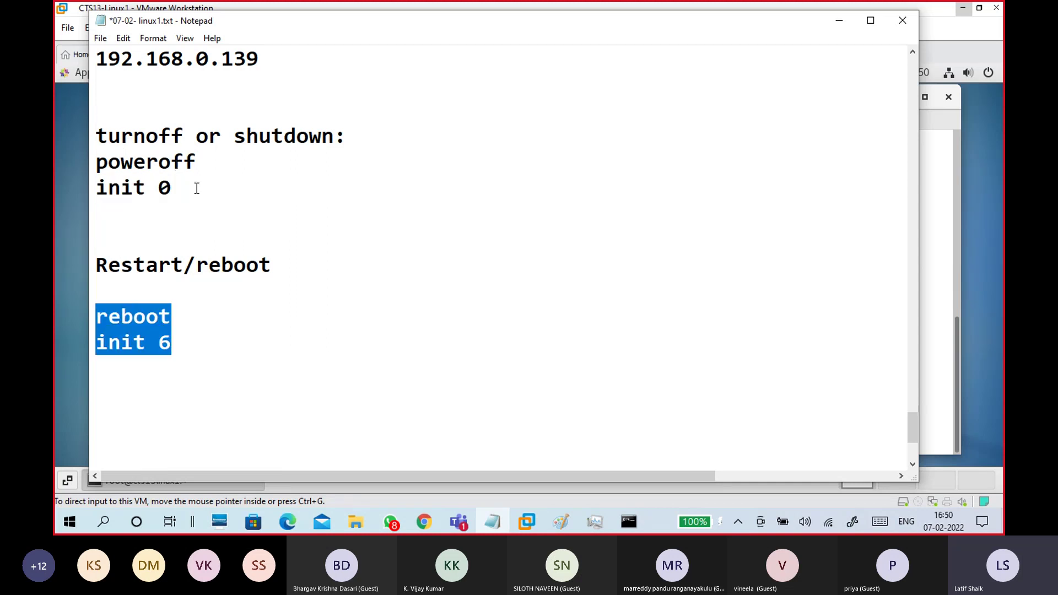
left_click_drag(197, 187, 67, 172)
left_click(159, 213)
left_click_drag(184, 194, 68, 163)
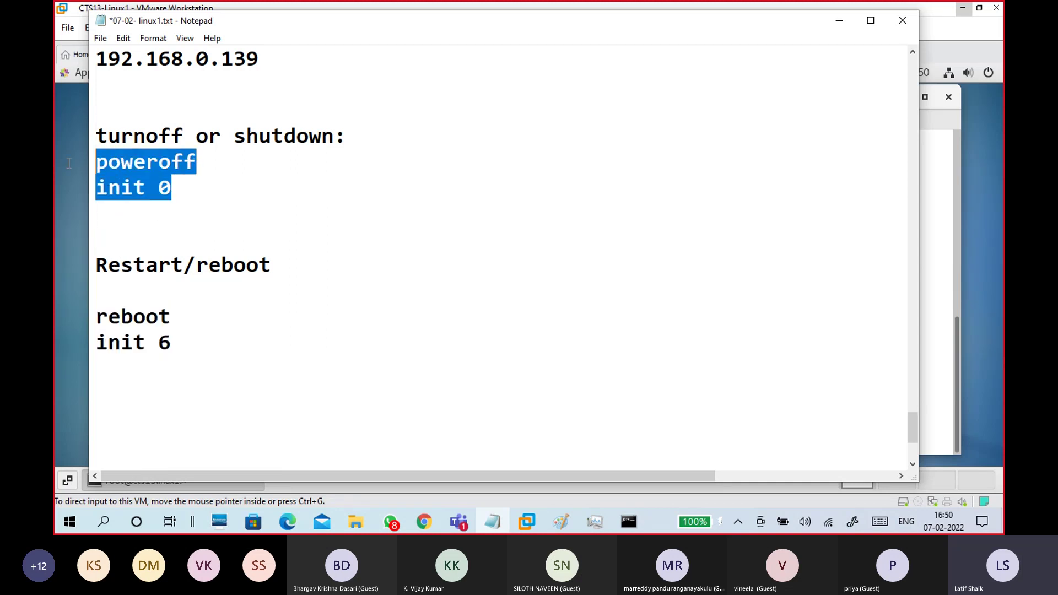
left_click_drag(191, 342, 76, 309)
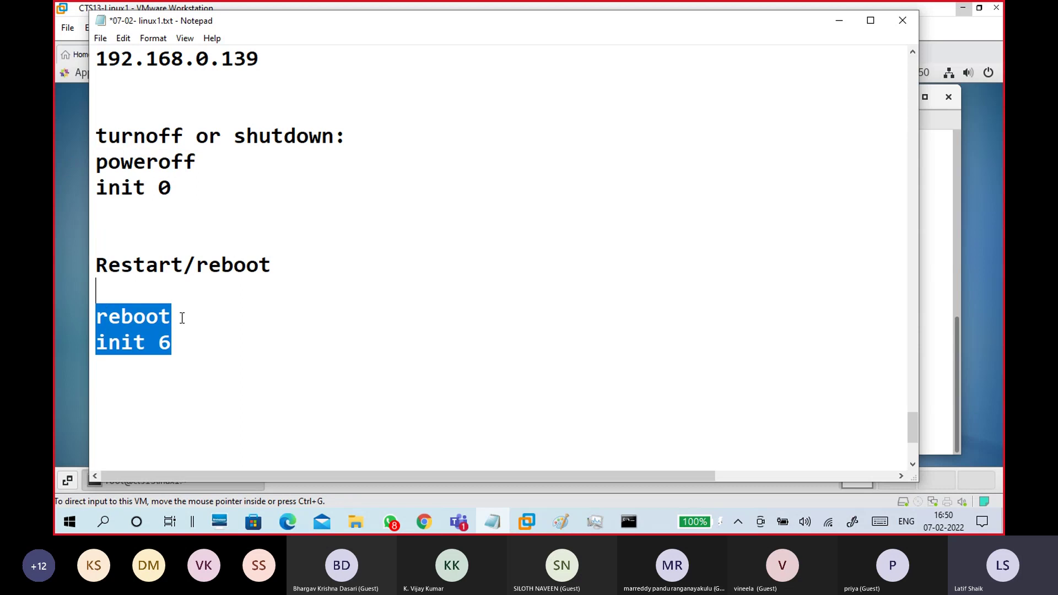
left_click(227, 360)
type("-----------------")
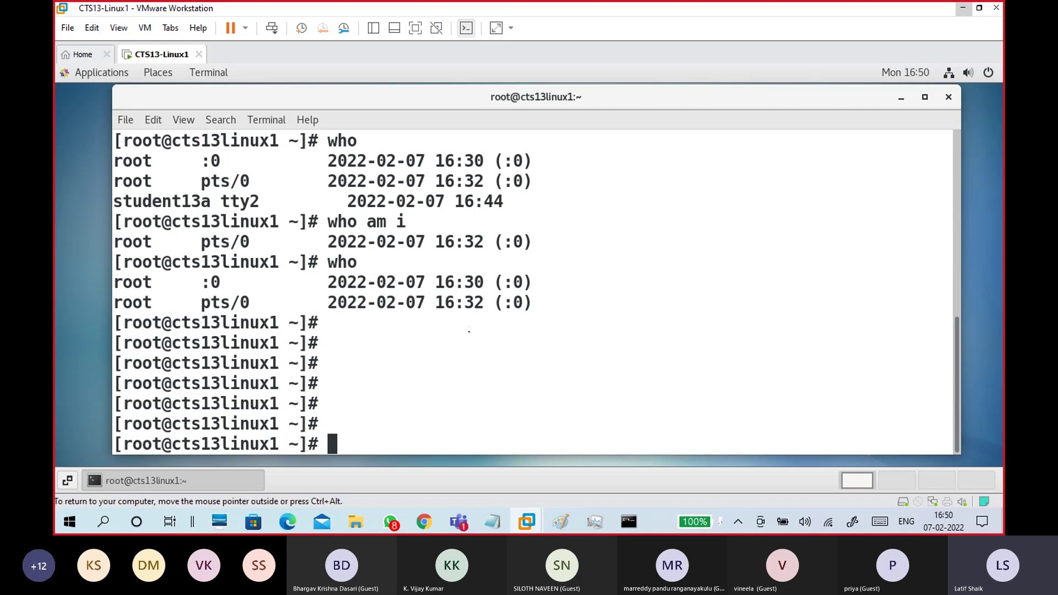
Step: Minimize the CentOS terminal, bring up the Power Off prompt from the system menu, and cancel it
left_click(900, 100)
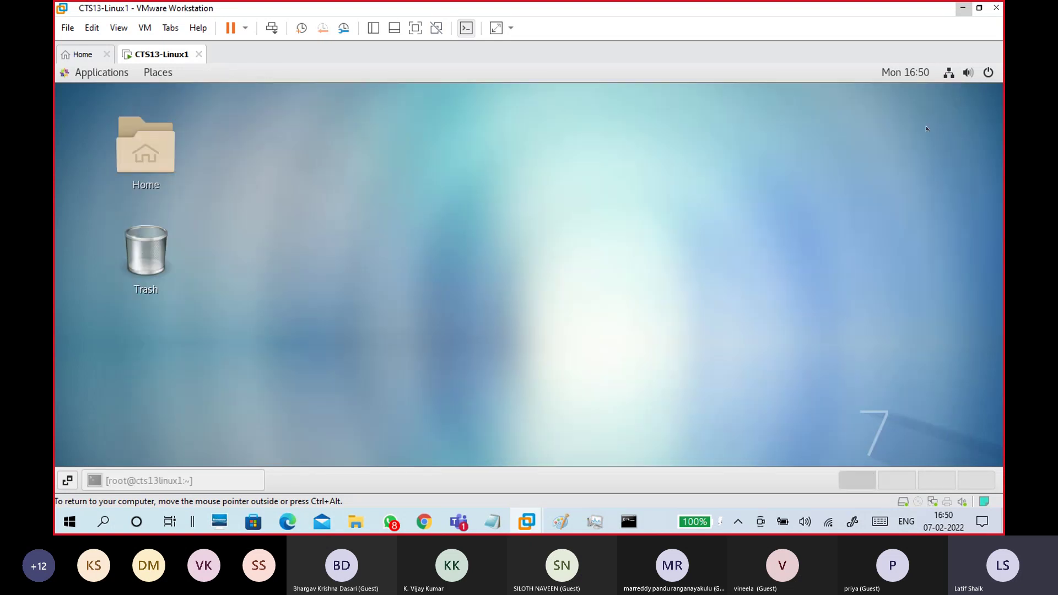
left_click(989, 77)
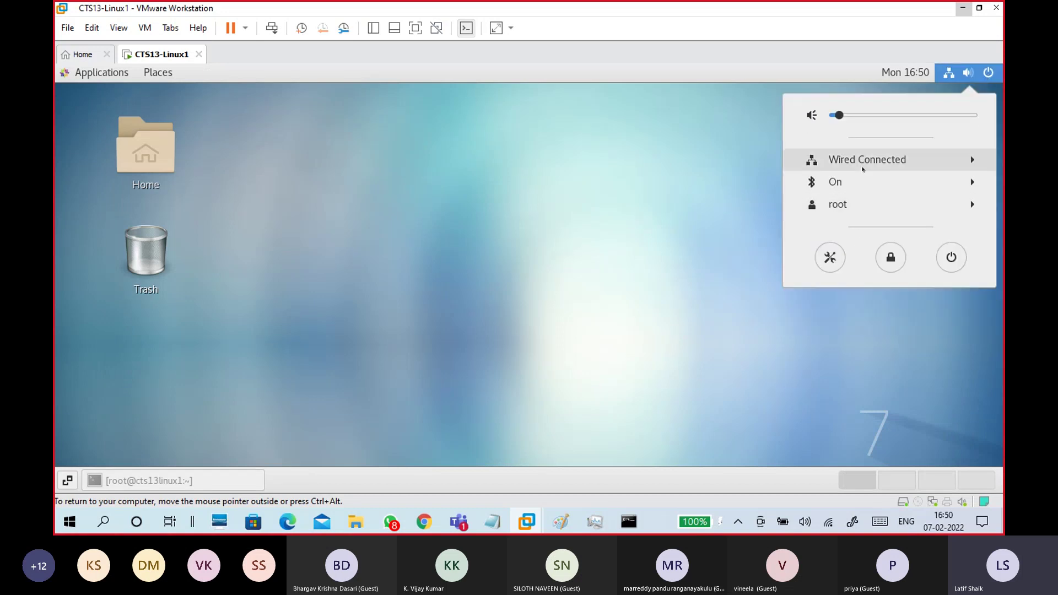
left_click(952, 258)
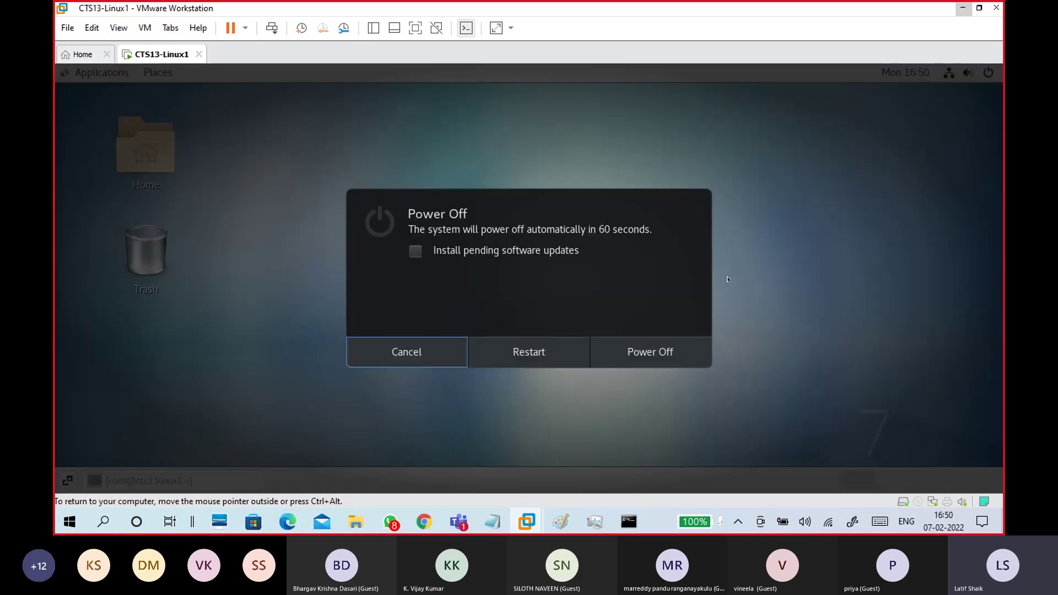
left_click(656, 351)
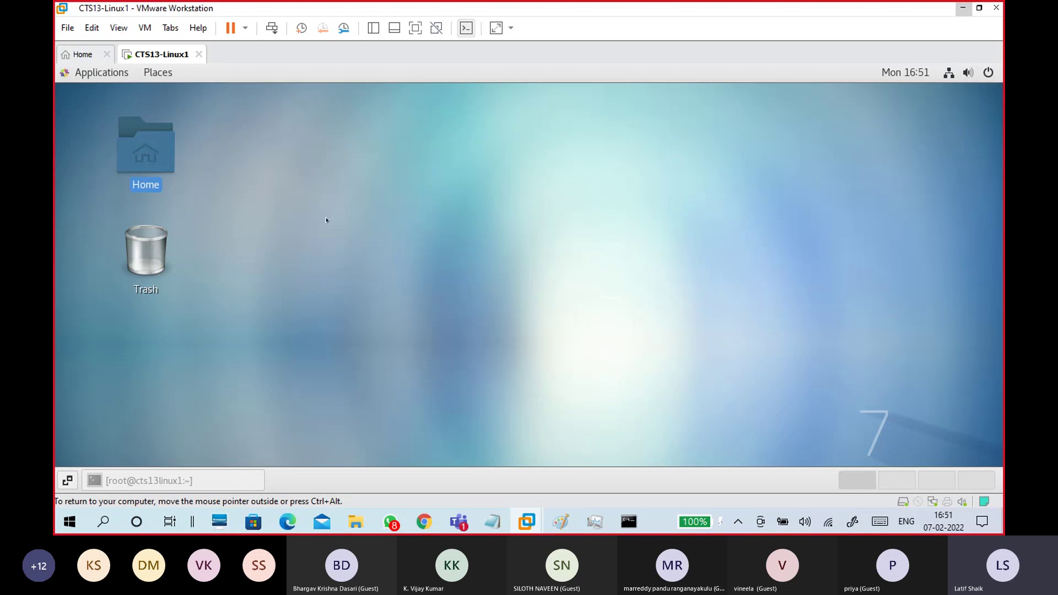
key("Return")
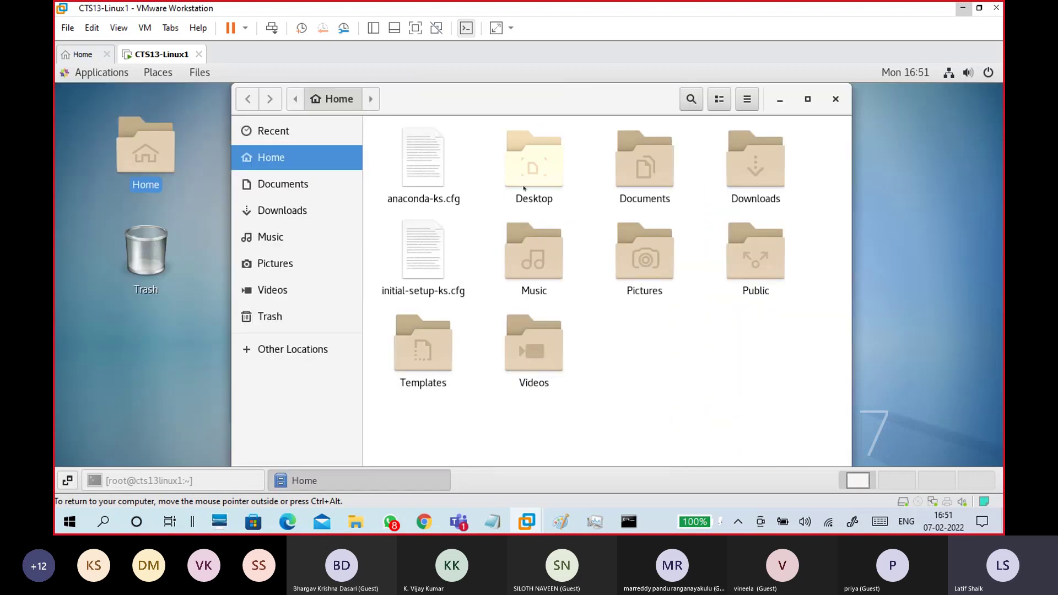
double_click(524, 187)
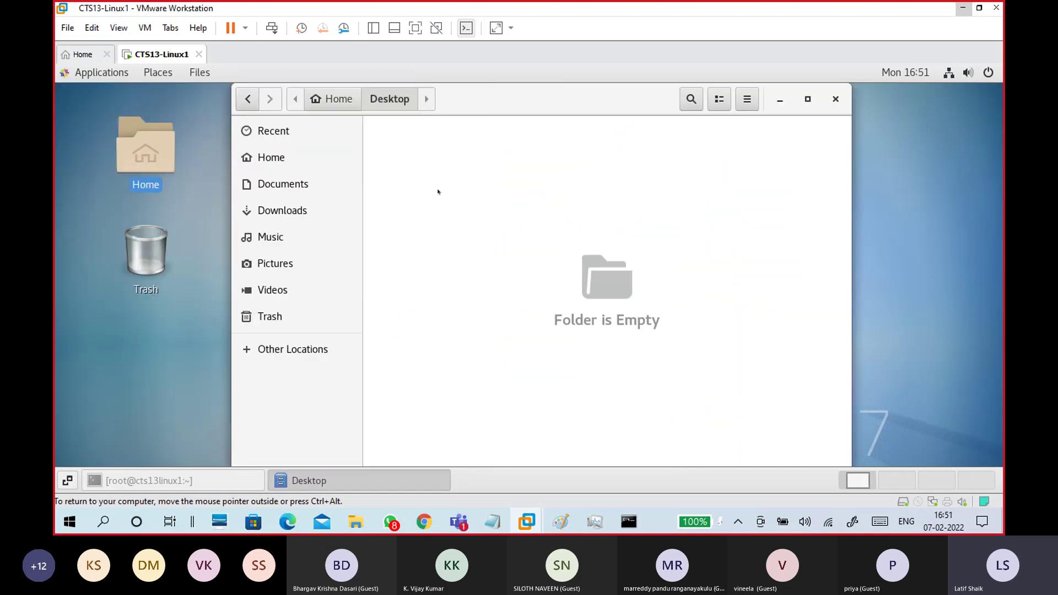
left_click(328, 99)
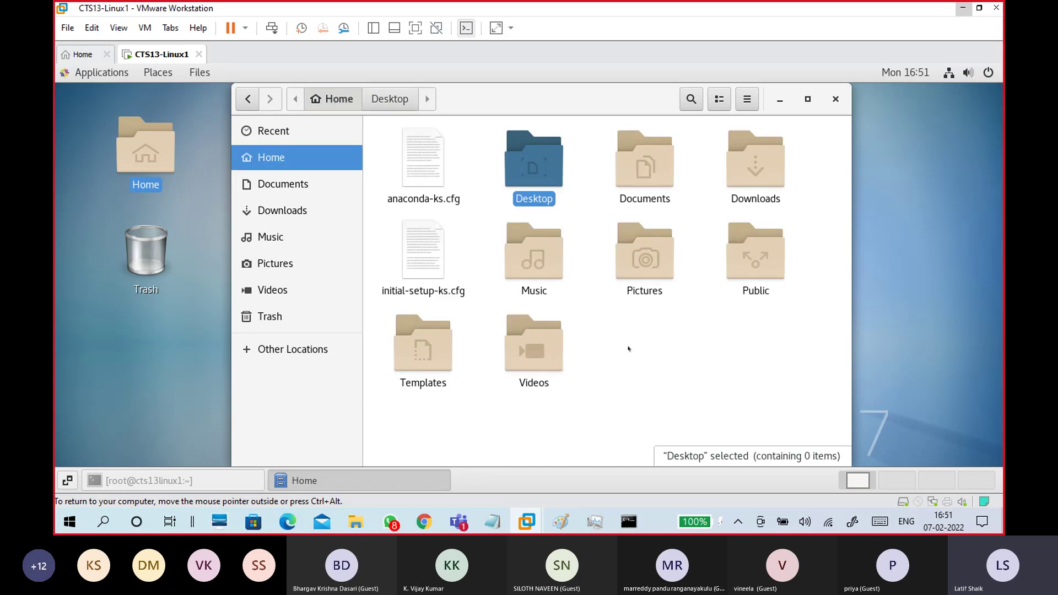
left_click(833, 104)
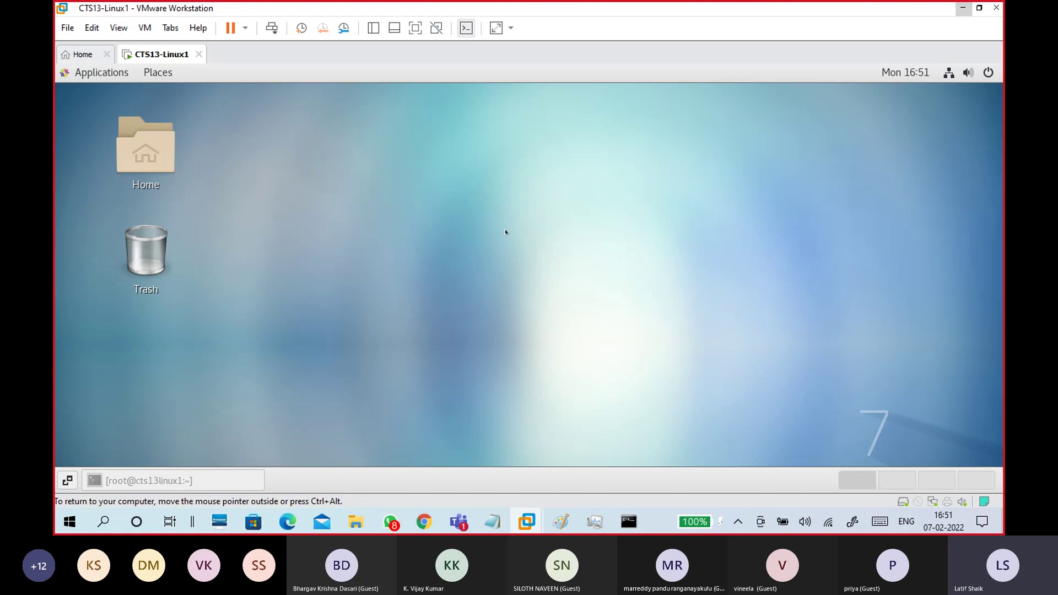
mouse_move(470, 518)
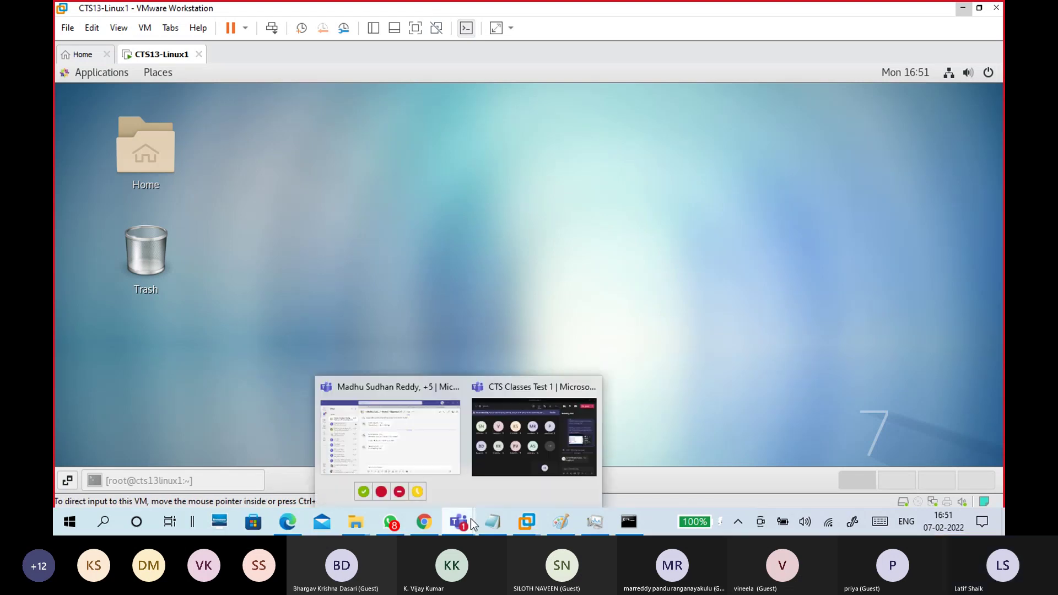
Step: Check the CTS Classes Test 1 meeting and Teams chat, minimize both, then right-click the CentOS desktop
left_click(484, 440)
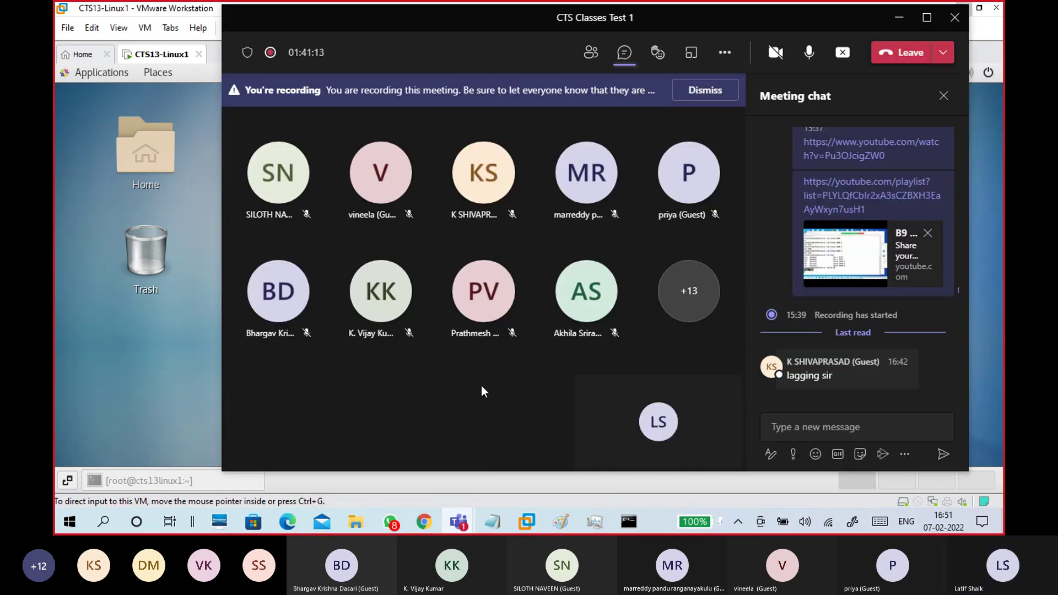
left_click(469, 513)
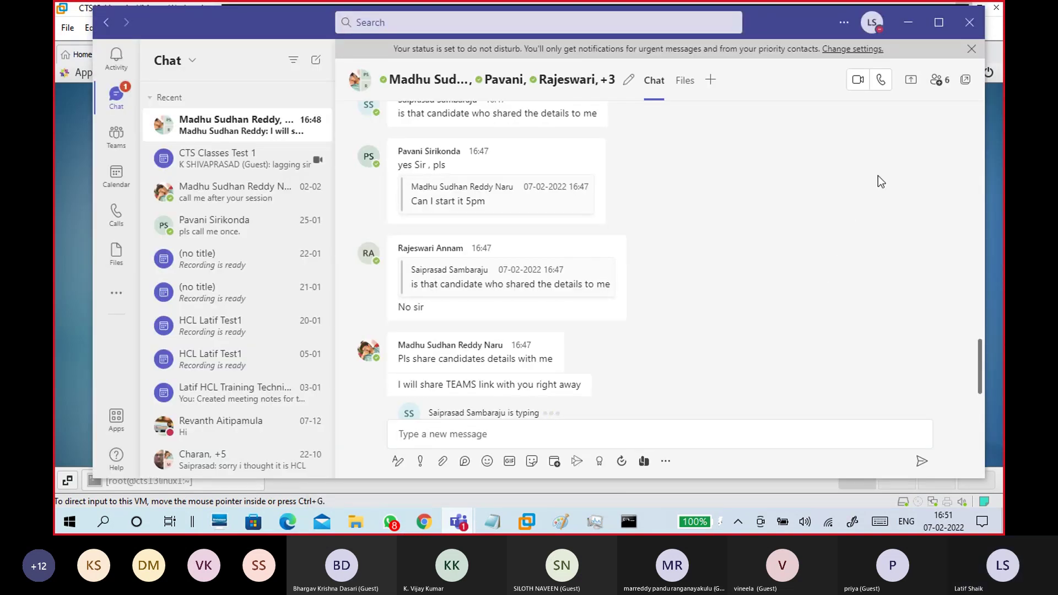
left_click(904, 33)
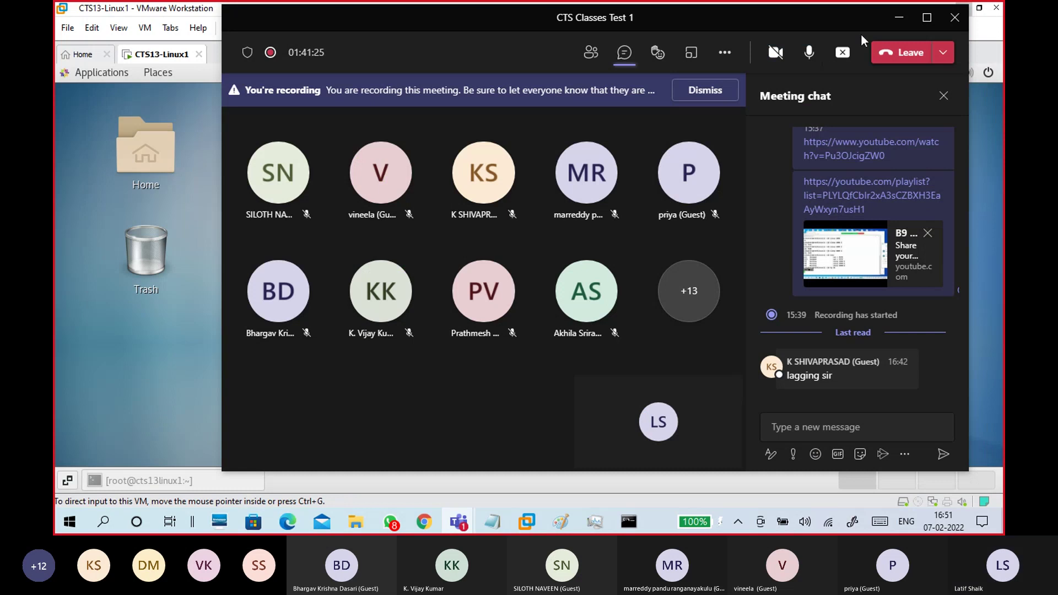
left_click(893, 25)
right_click(377, 176)
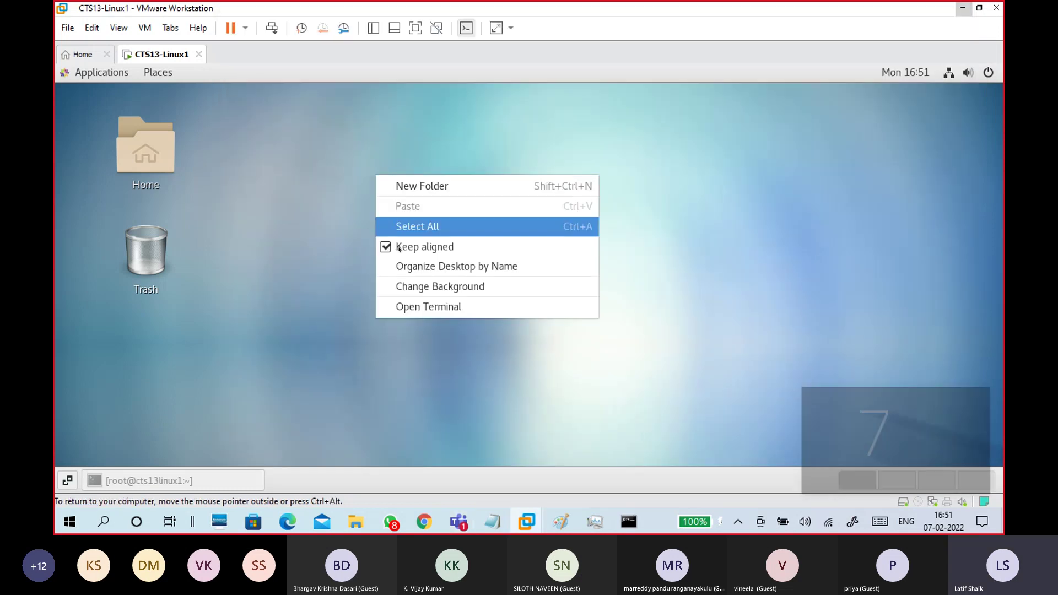
Step: Choose Open Terminal from the CentOS desktop menu and minimize the new root terminal
key("Down")
key("Down")
key("Return")
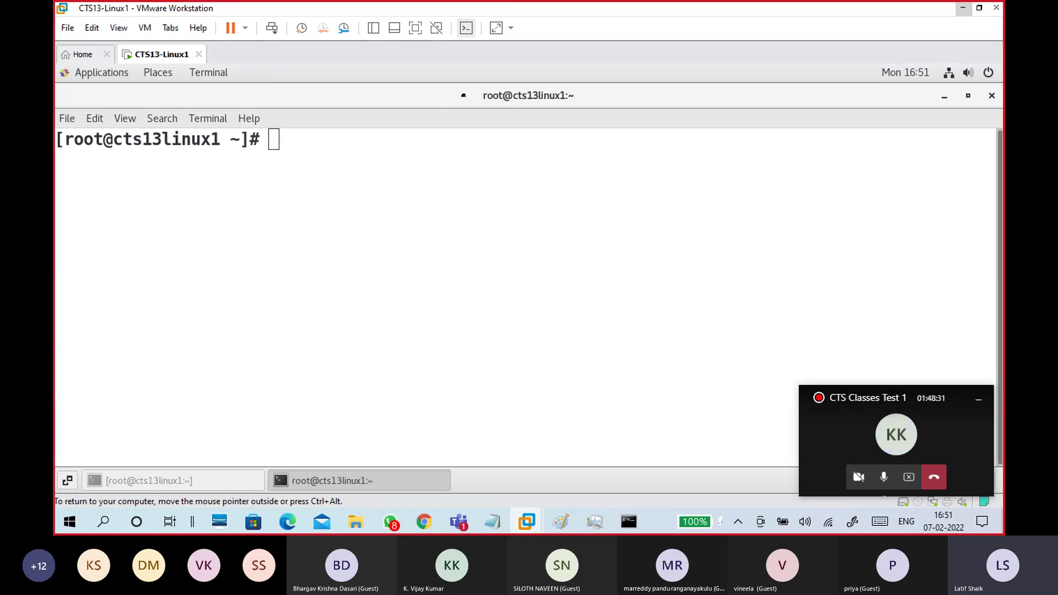
left_click(944, 96)
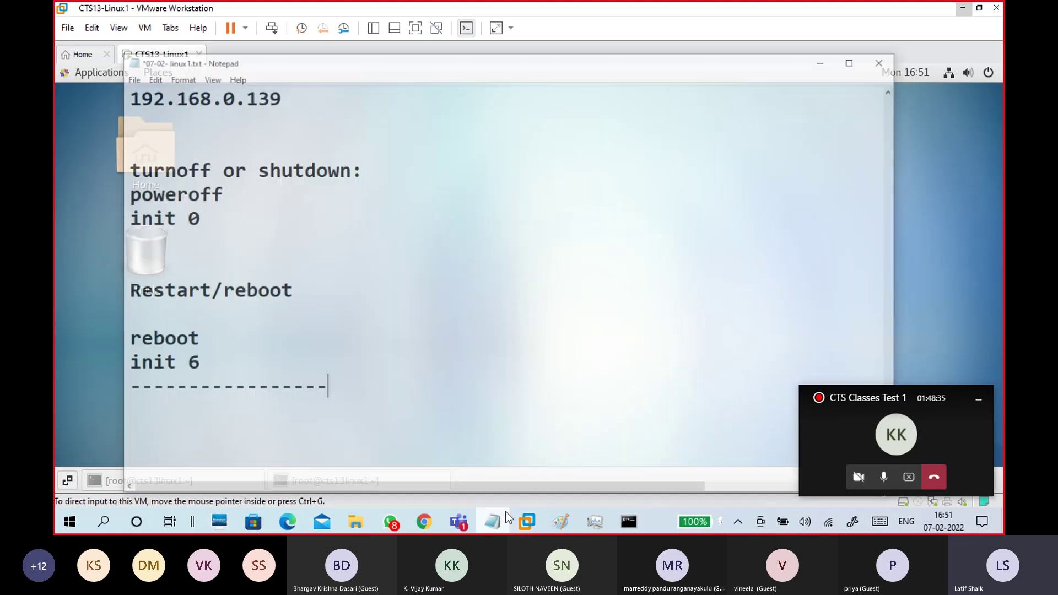
Step: Bring the Notepad notes forward and adjust the blank lines beneath the dashed separator
left_click(492, 521)
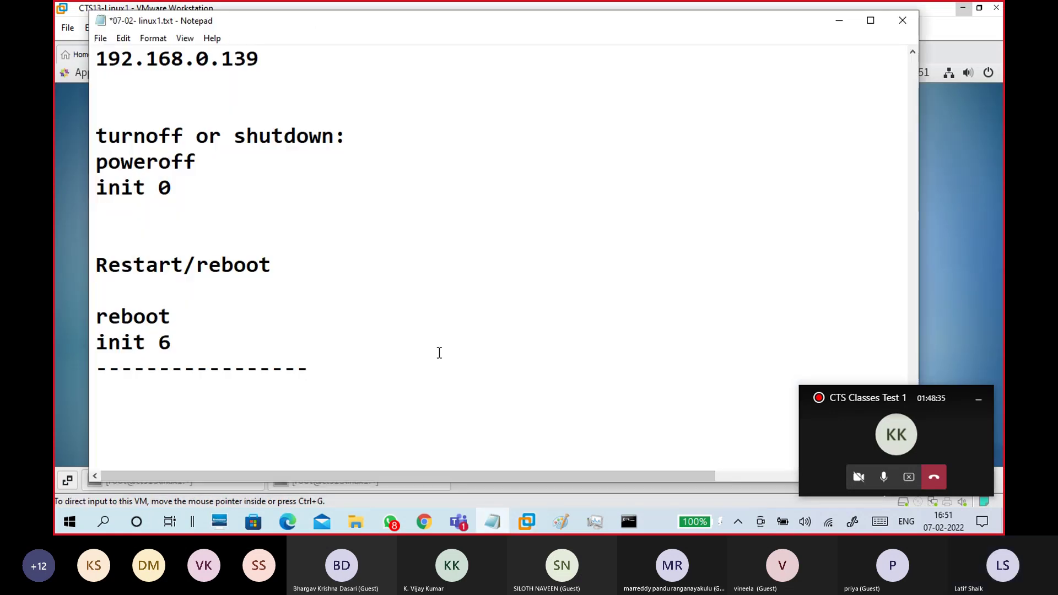
key("Return")
key("Return")
key("Return")
key("Return")
key("Return")
key("Return")
key("Return")
key("Return")
key("Return")
key("Return")
key("Return")
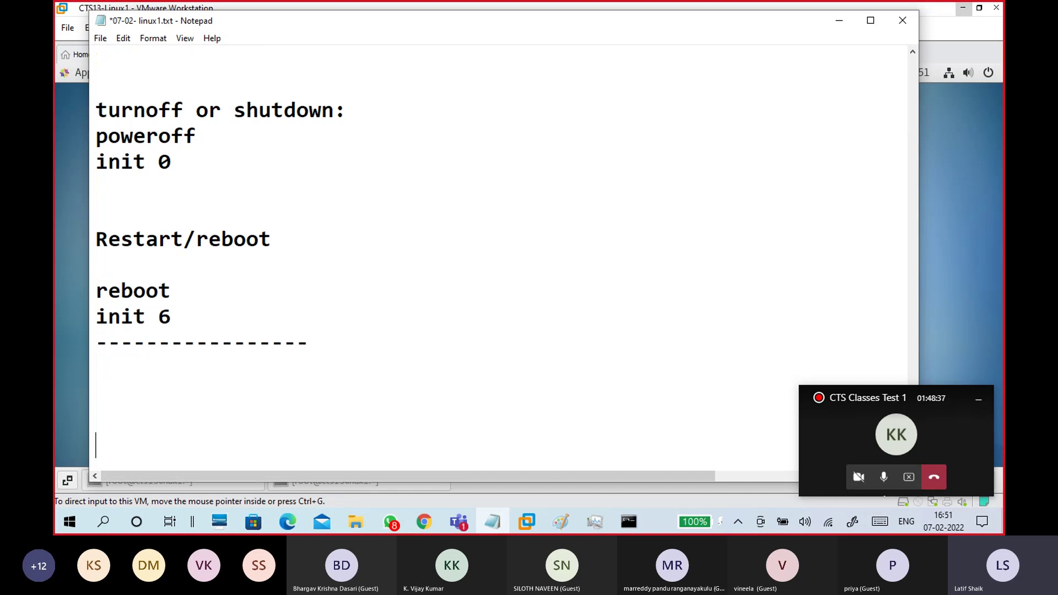
key("BackSpace")
key("BackSpace")
key("BackSpace")
key("BackSpace")
key("BackSpace")
key("BackSpace")
key("BackSpace")
key("BackSpace")
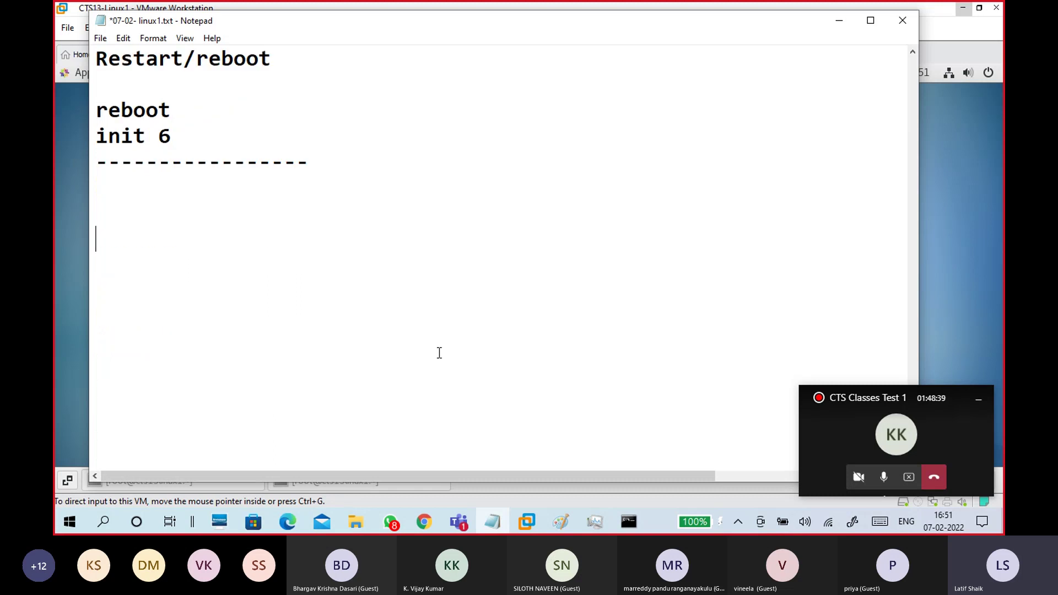
key("BackSpace")
Step: Note '5m' below the dashed separator in Notepad and switch back to the Teams meeting
left_click(306, 193)
type("5m")
mouse_move(459, 521)
left_click(453, 470)
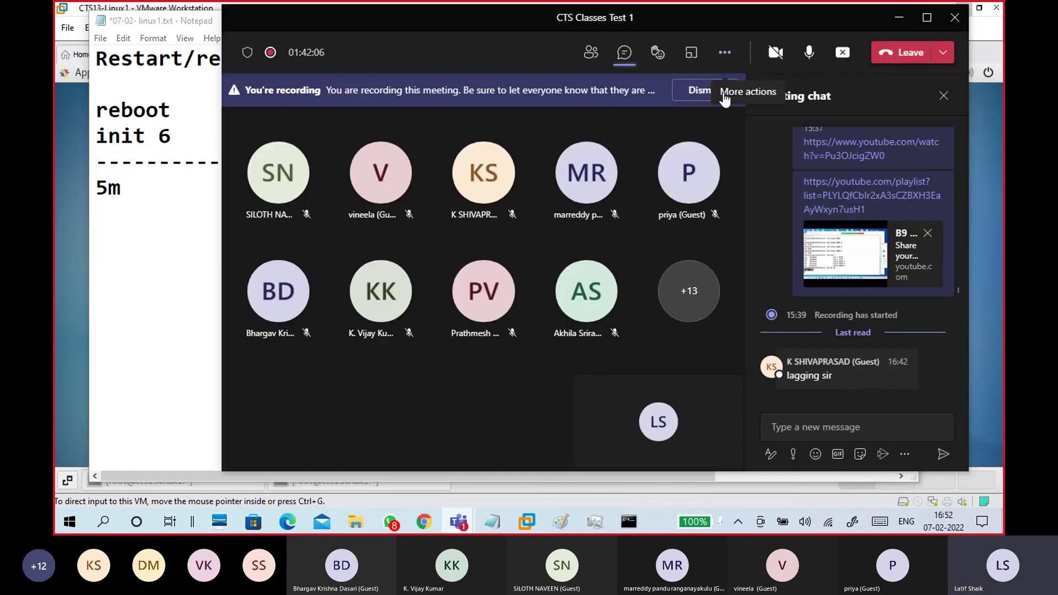
Step: Stop and confirm stopping the CTS Classes Test 1 recording, then mute the microphone
left_click(725, 52)
left_click(739, 424)
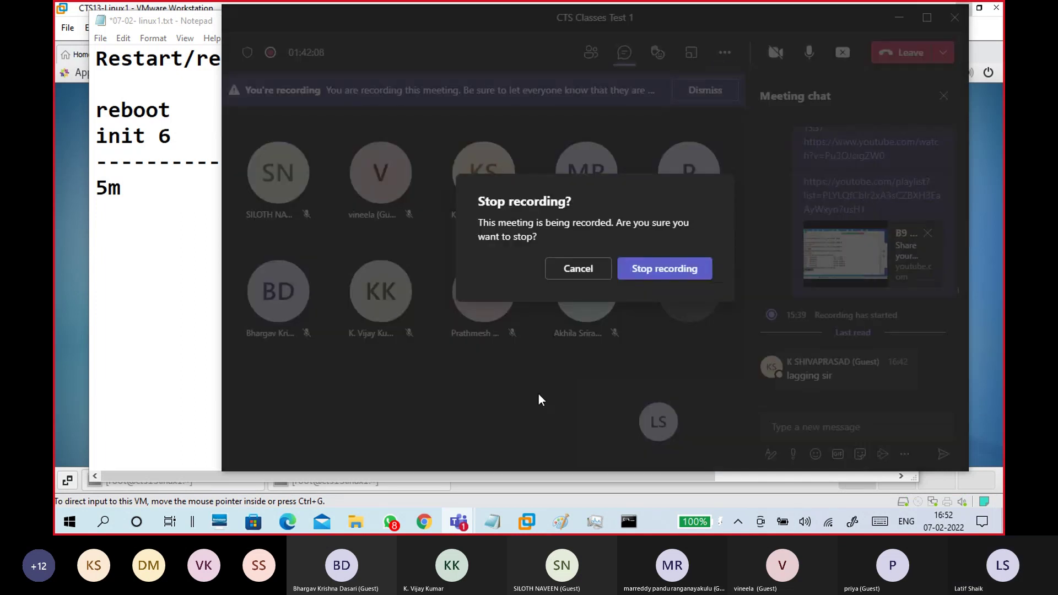
left_click(665, 268)
left_click(809, 52)
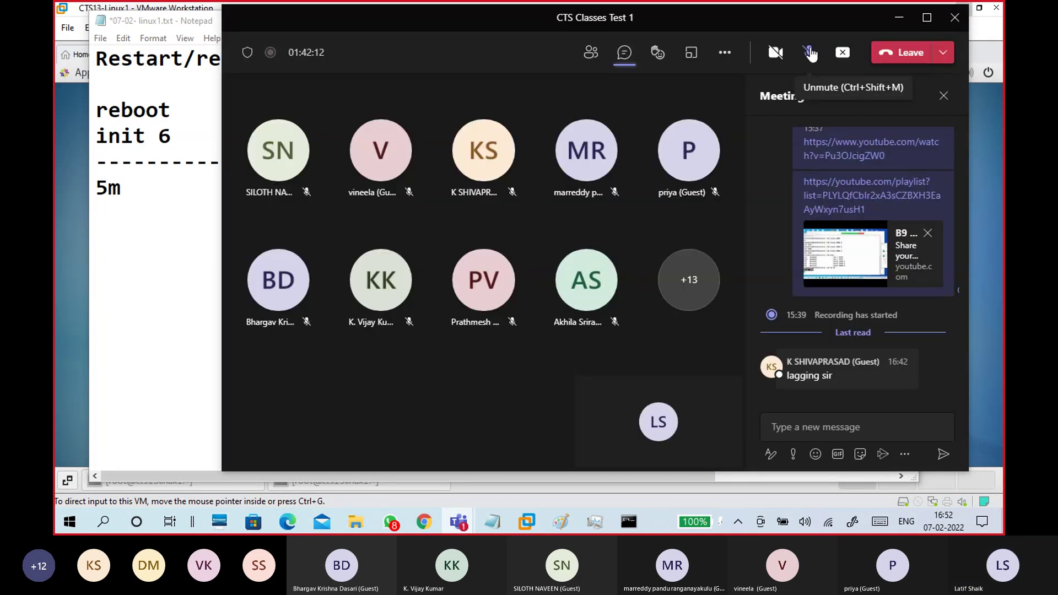